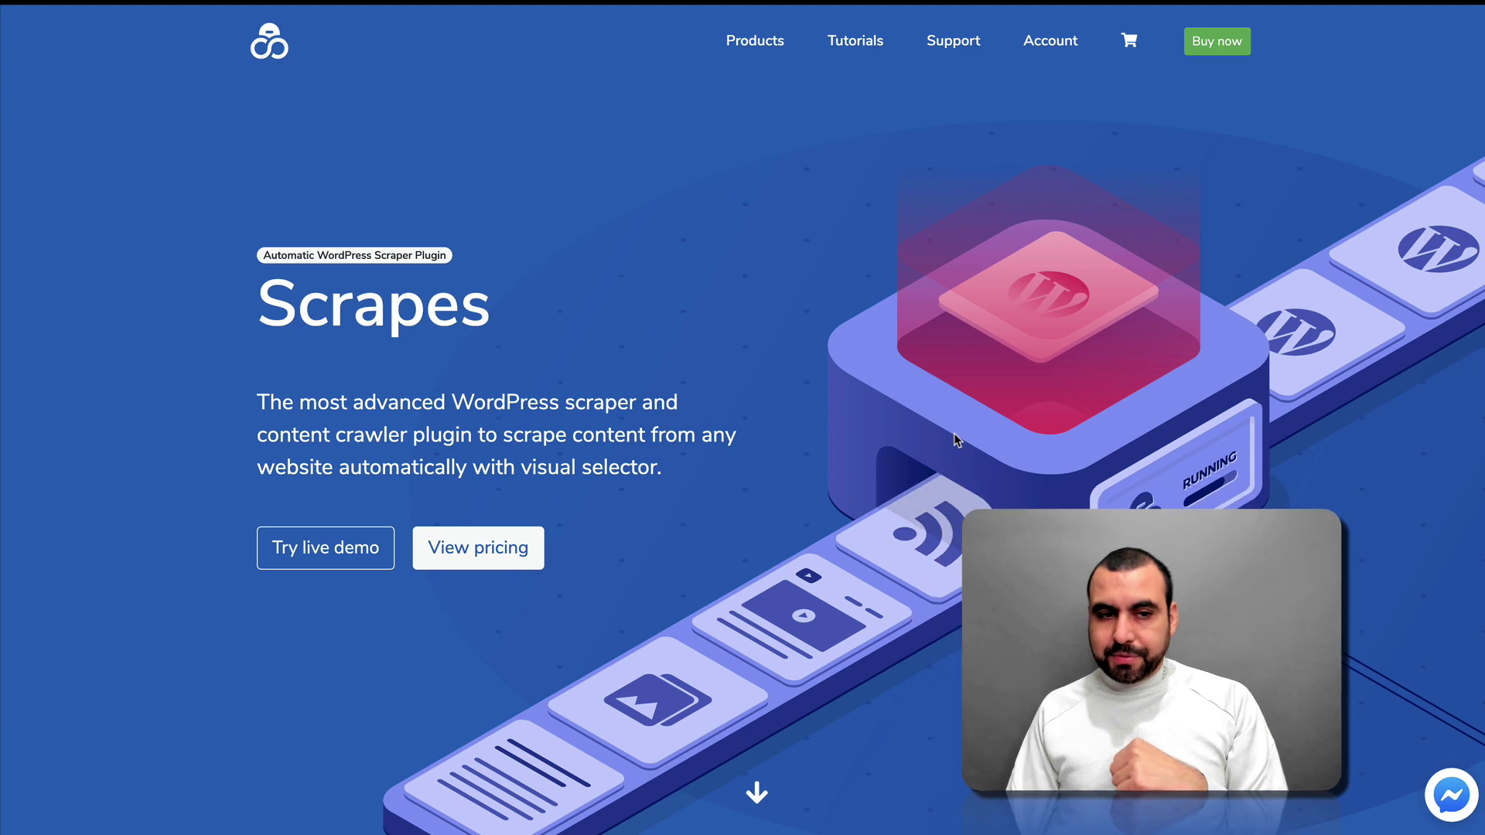
- Review the Scrapes plugin page's use-case ideas, dashboard, WordPress fields, visual selector, auto detect and RSS aggregator sections
scroll(955, 437, "down", 12)
scroll(956, 439, "down", 10)
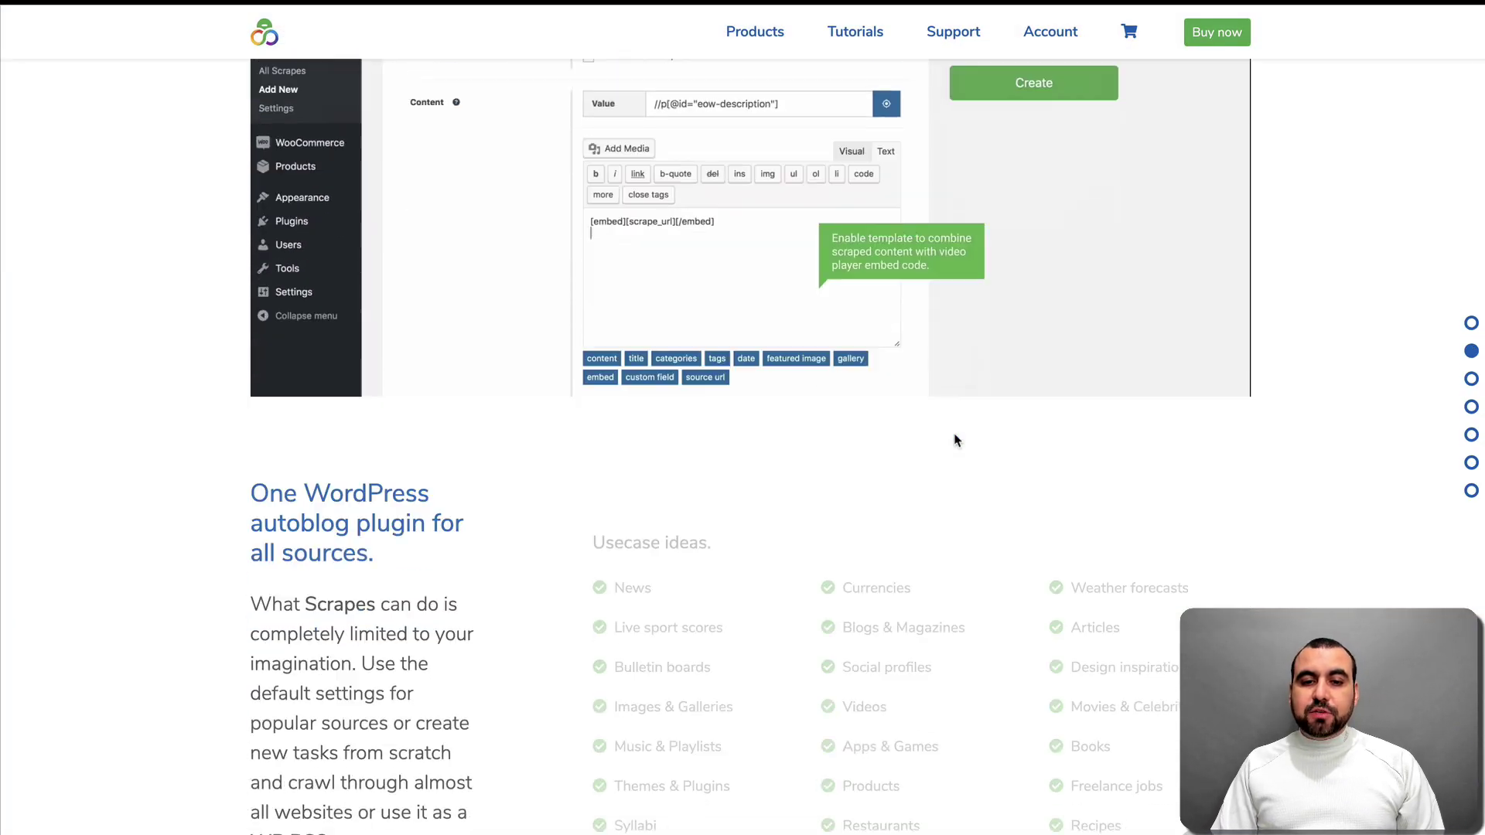
scroll(955, 439, "up", 1)
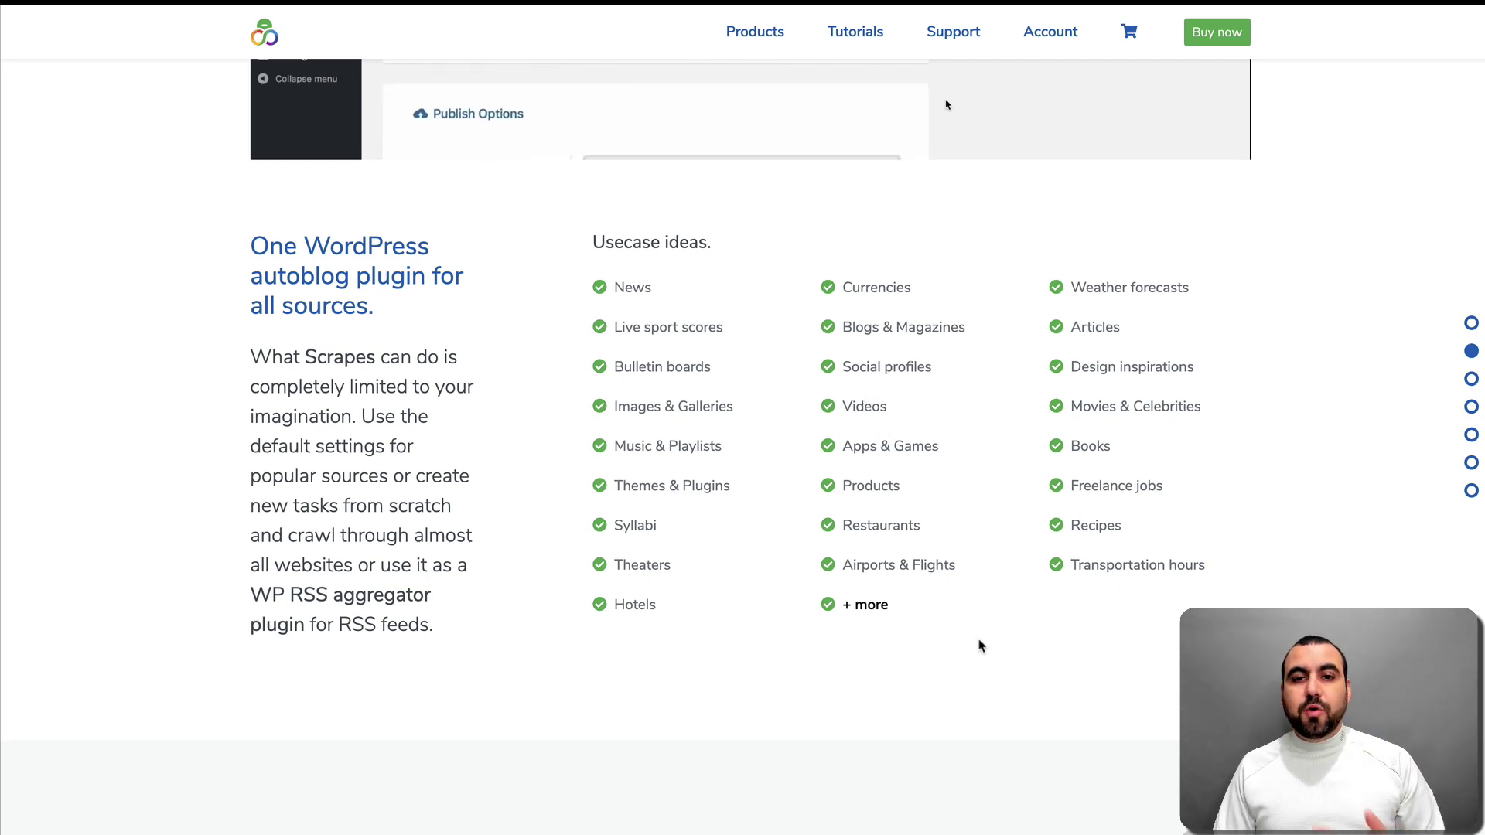
scroll(979, 646, "down", 15)
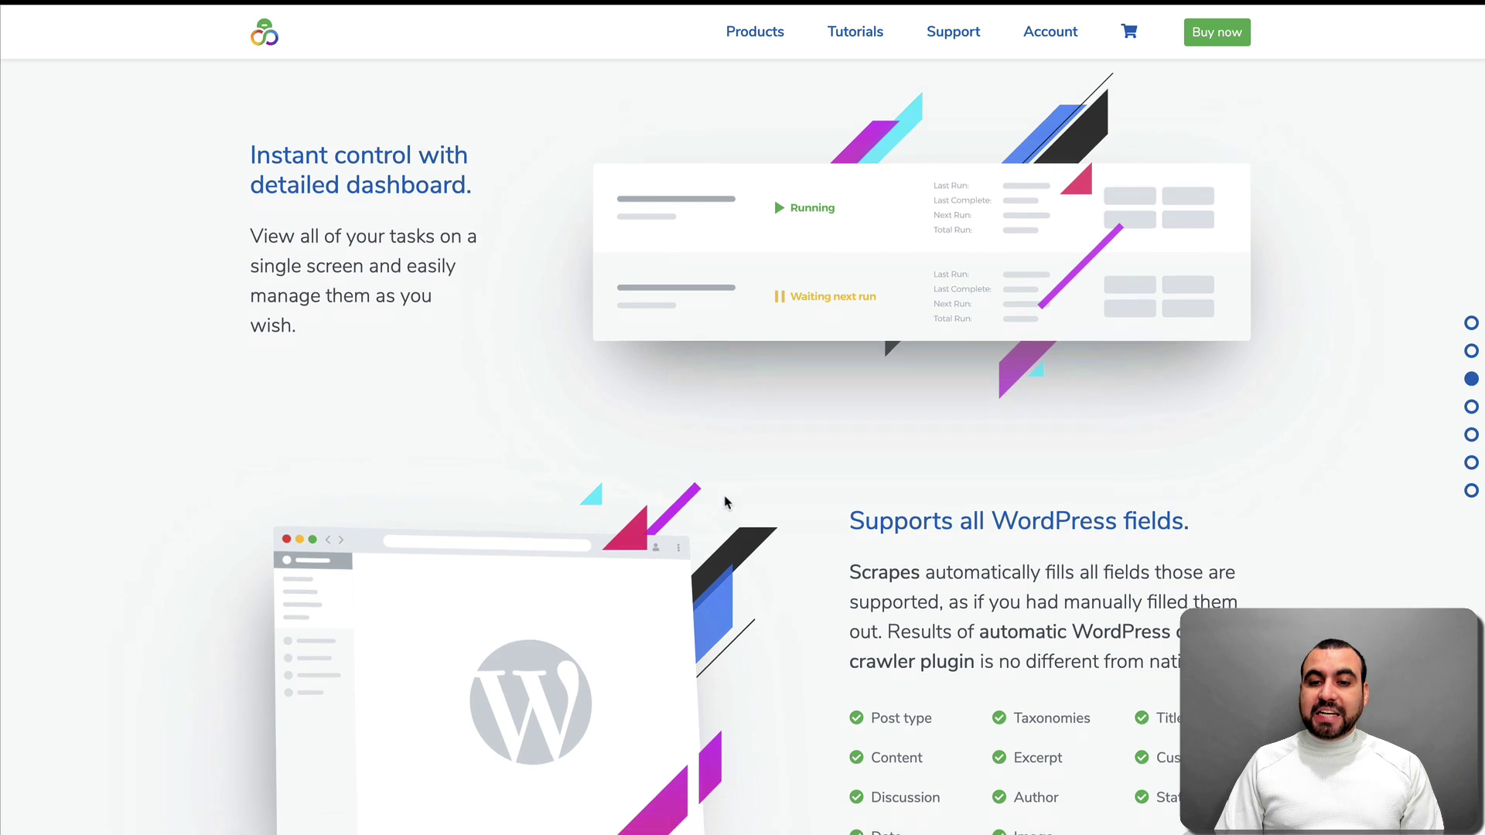
scroll(724, 499, "down", 4)
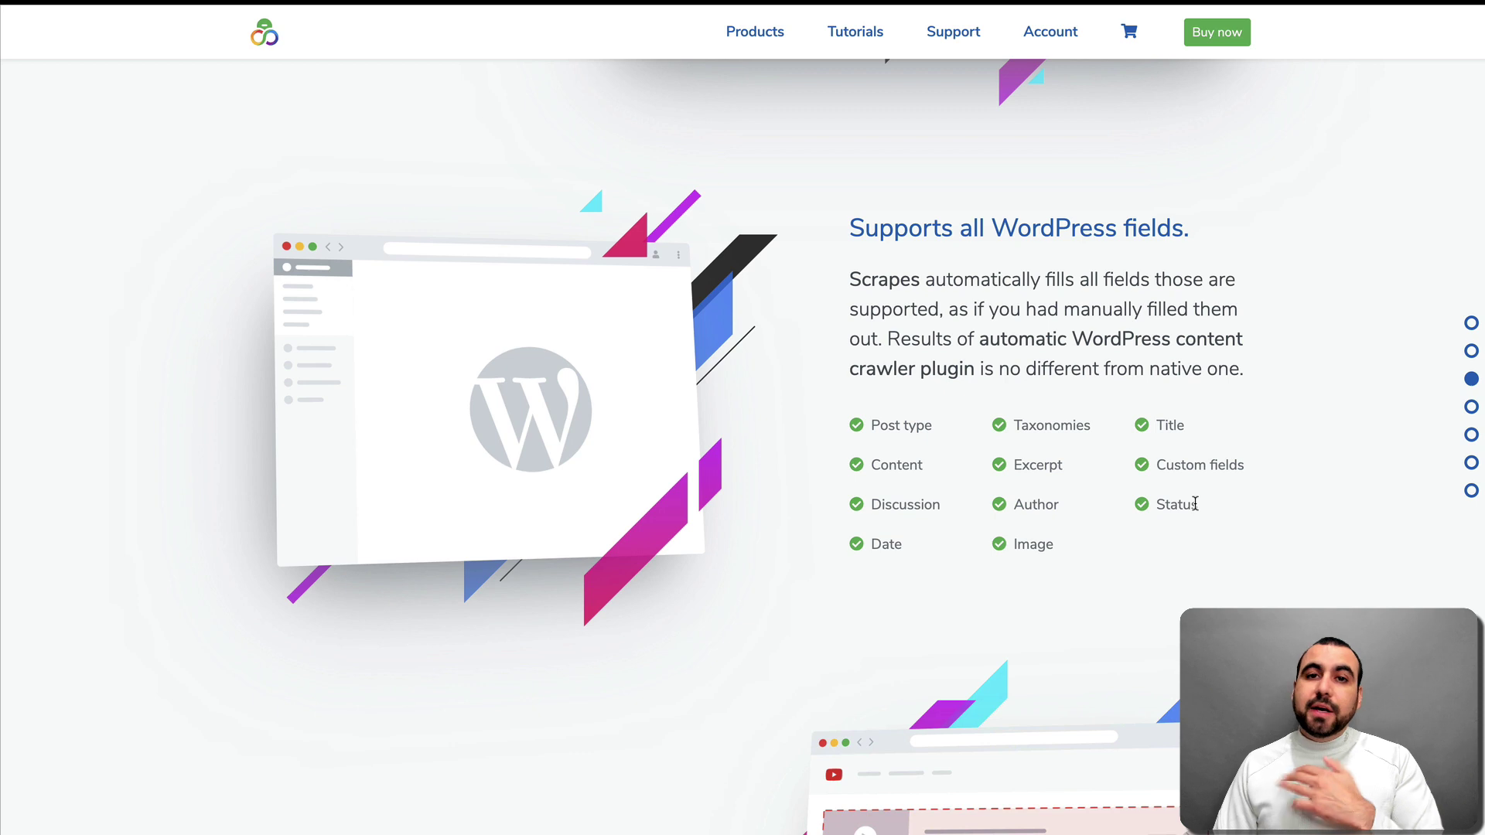
scroll(1196, 504, "down", 6)
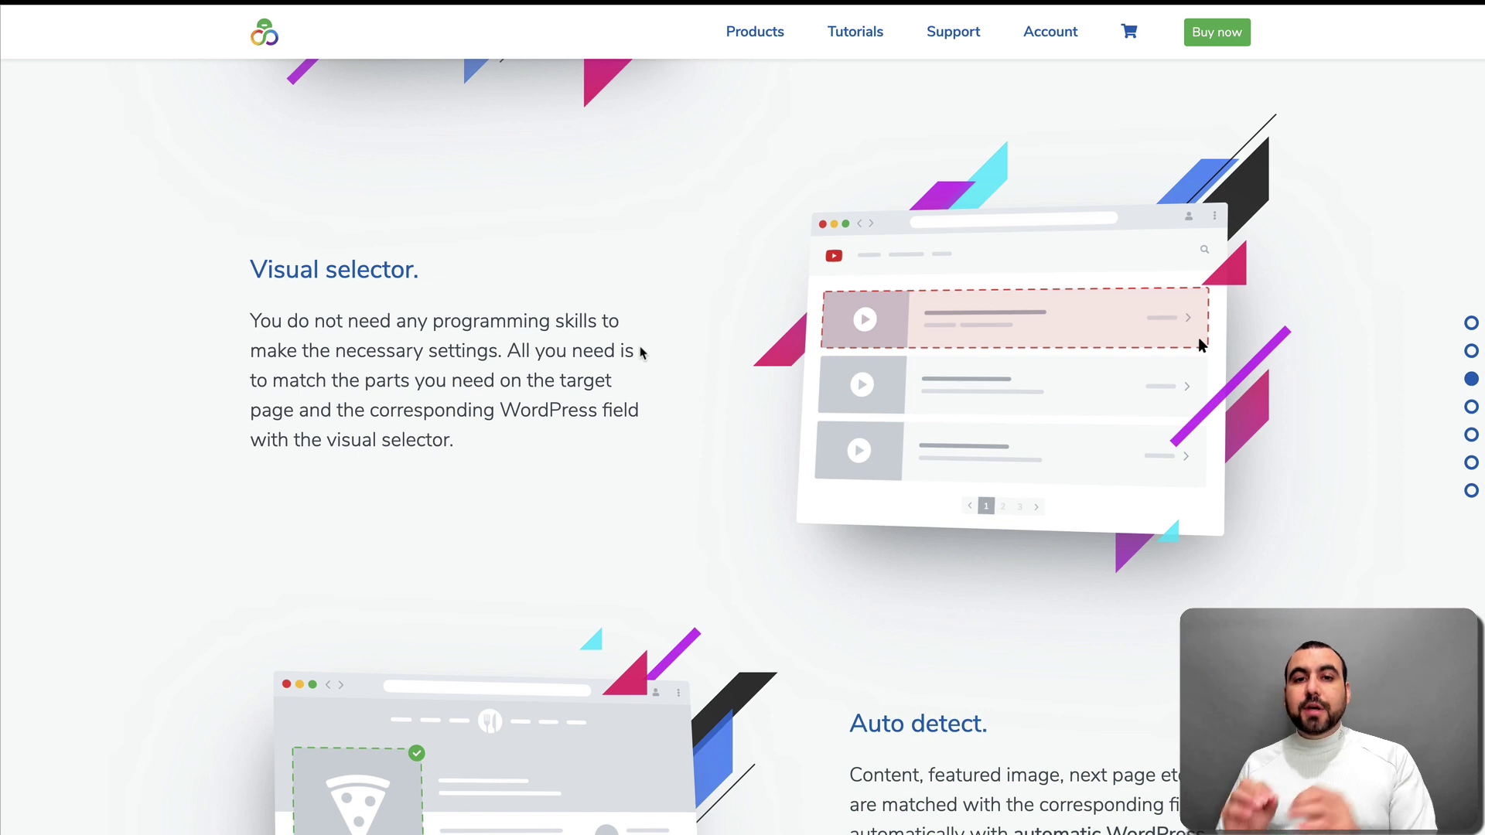
scroll(641, 352, "down", 4)
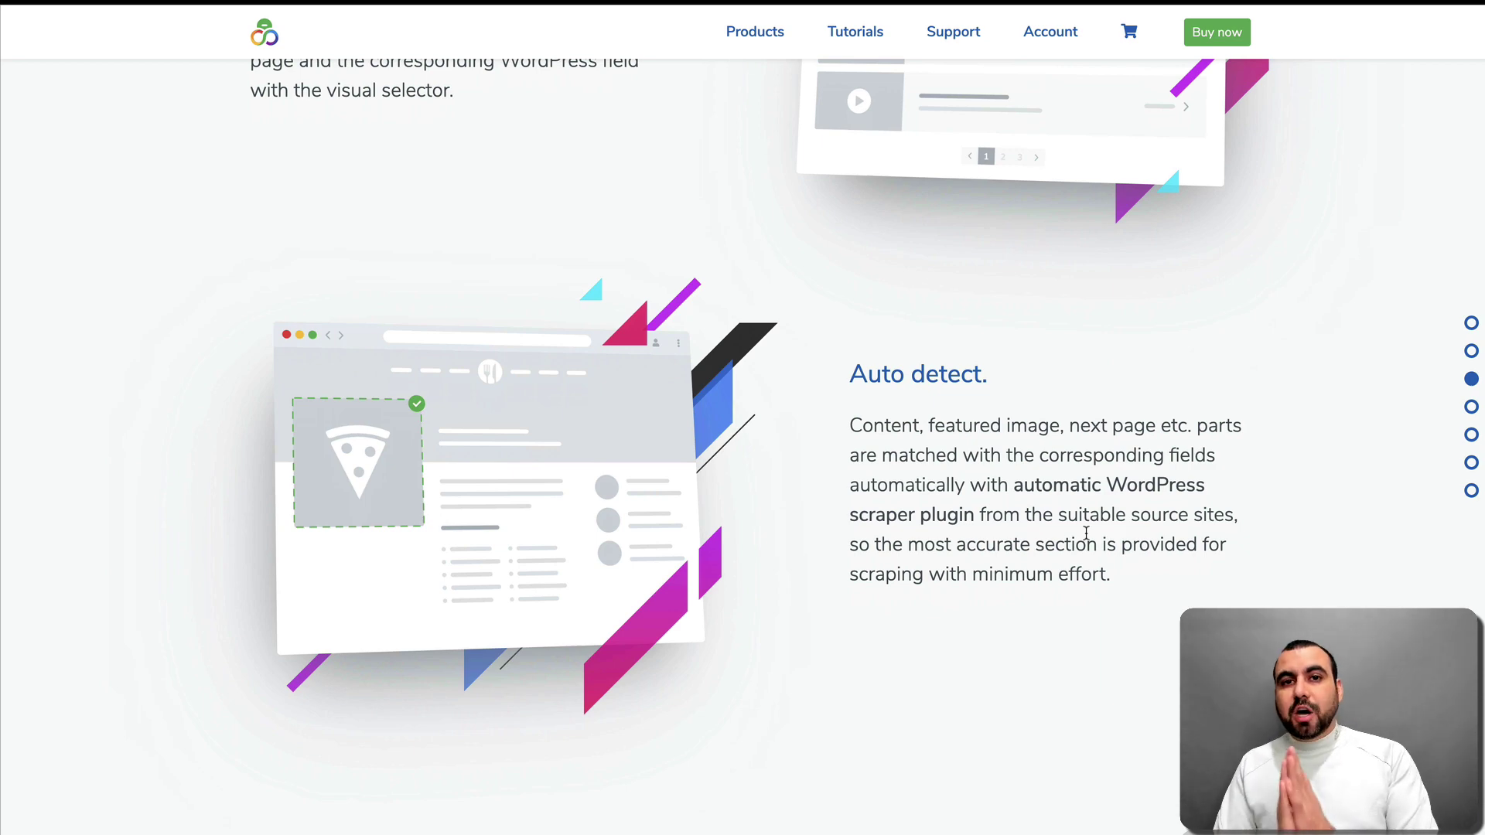
scroll(1199, 288, "up", 5)
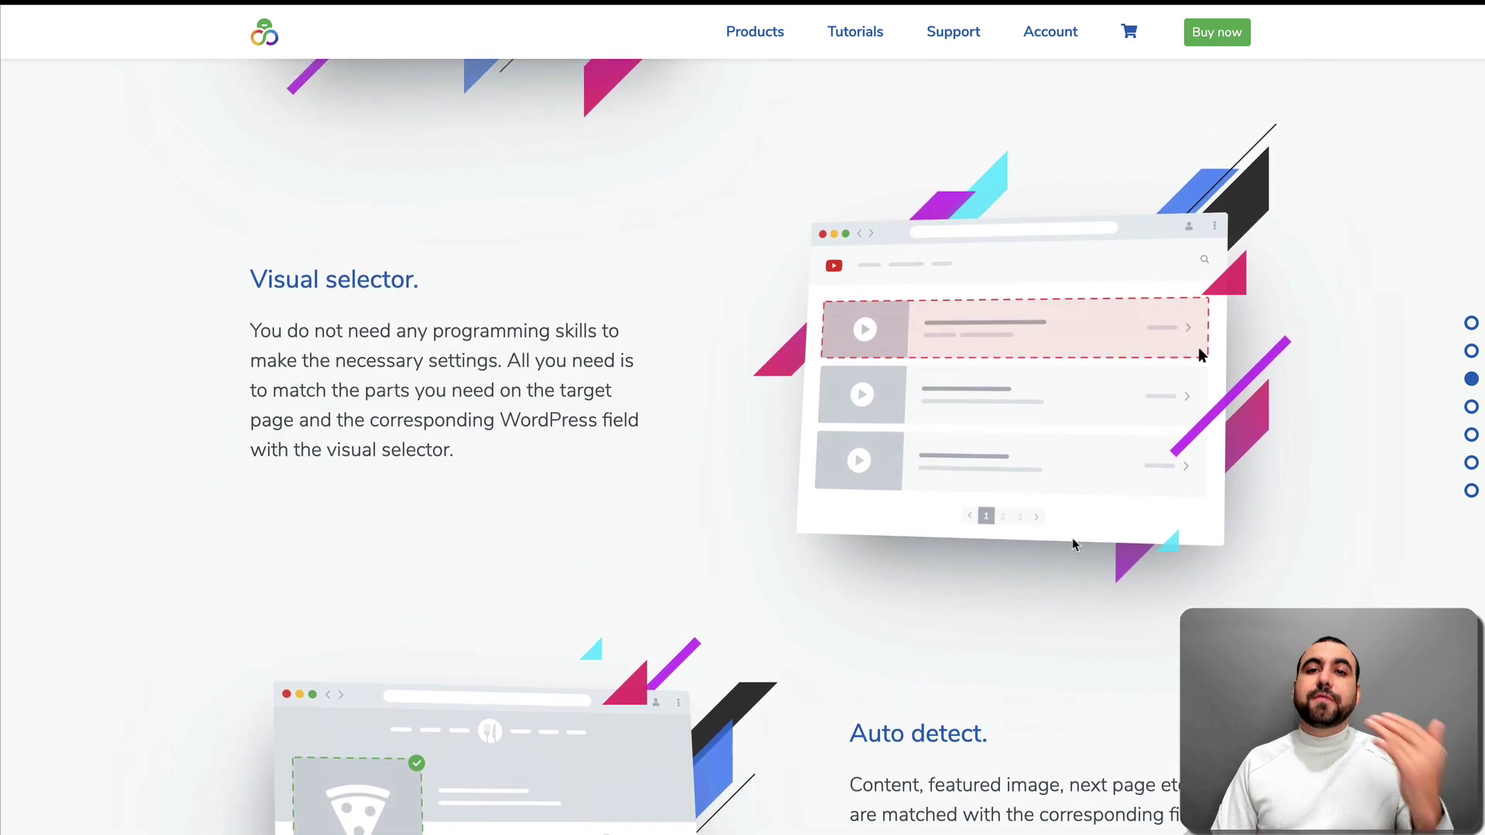
scroll(1081, 549, "down", 9)
scroll(1072, 545, "down", 3)
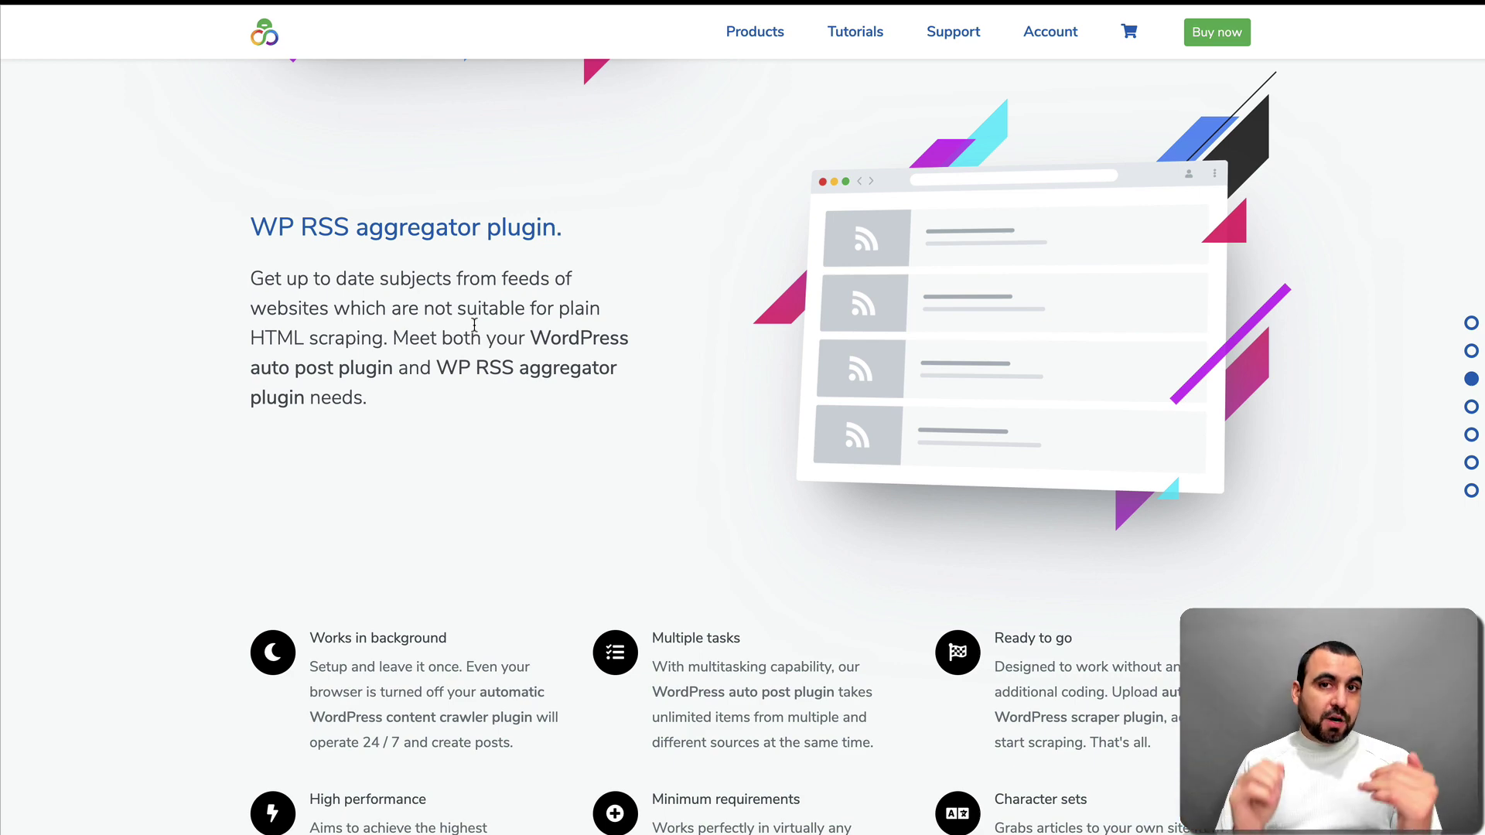
- Read the customization features: templates, find and replace, math calculation, language translation, content spinner and filters
scroll(474, 328, "down", 14)
scroll(475, 331, "down", 3)
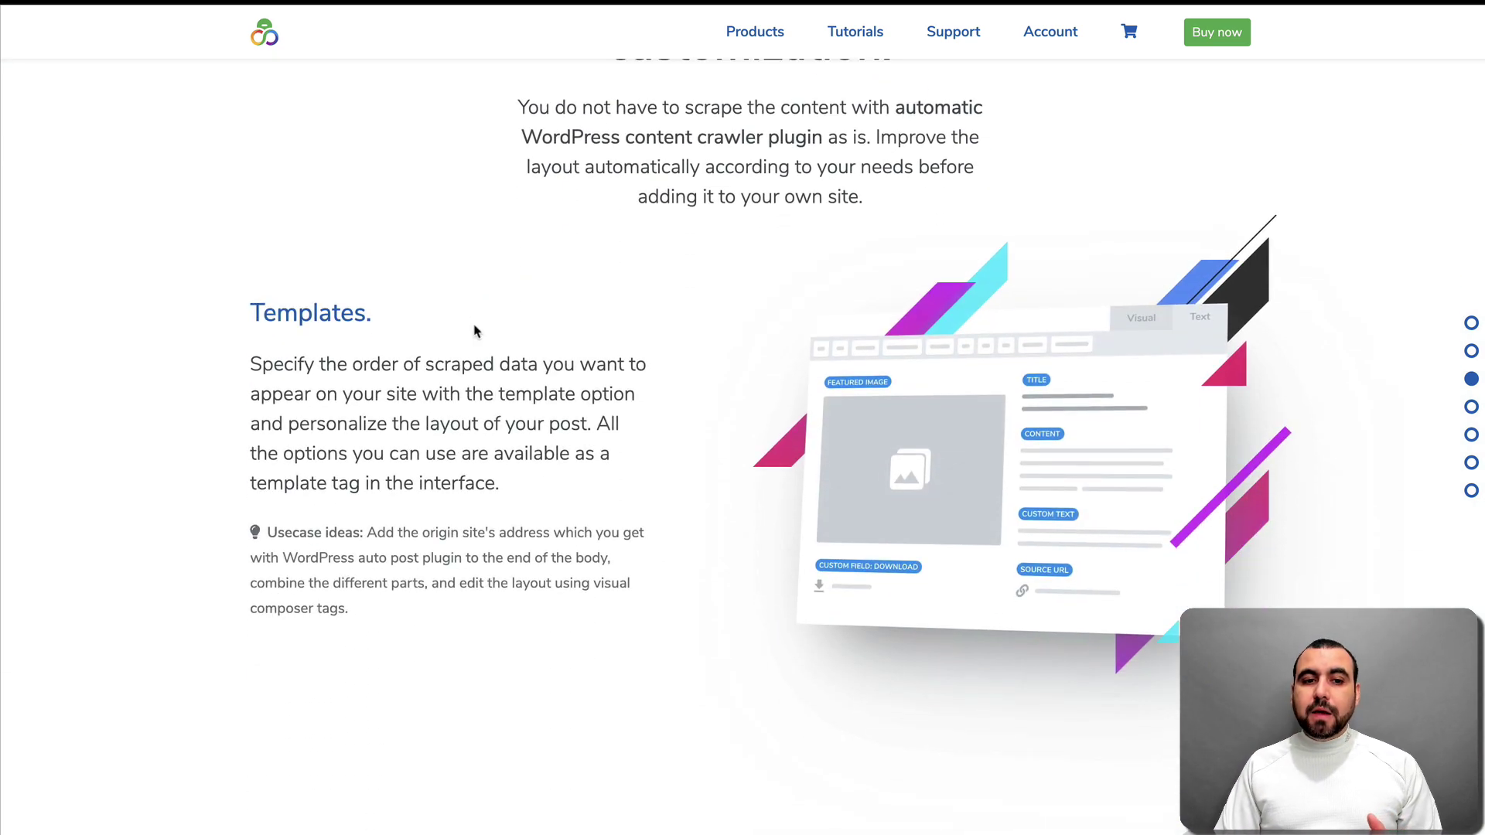
scroll(539, 415, "down", 2)
scroll(572, 423, "up", 1)
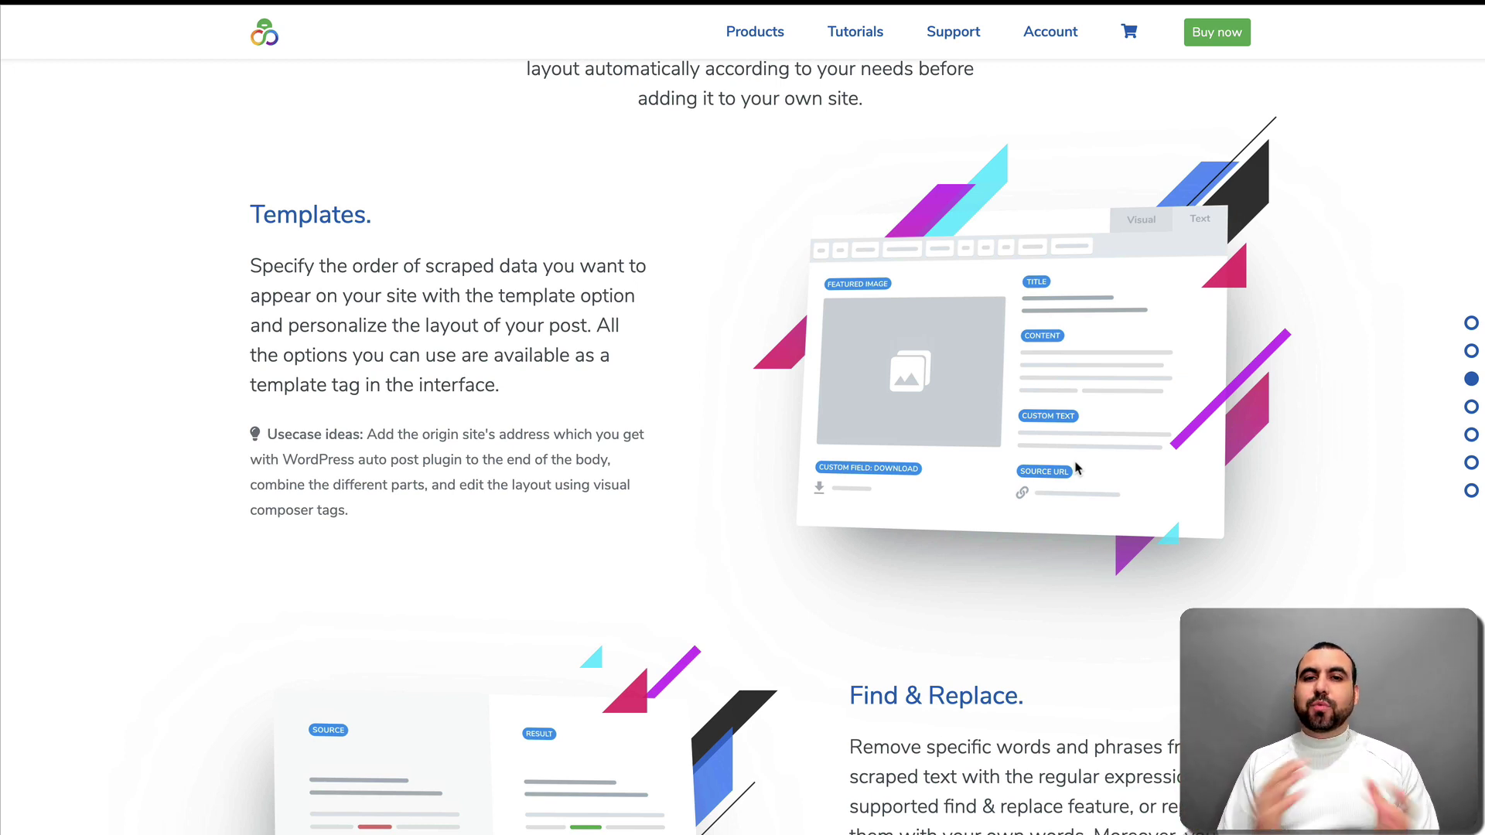
scroll(1076, 468, "down", 5)
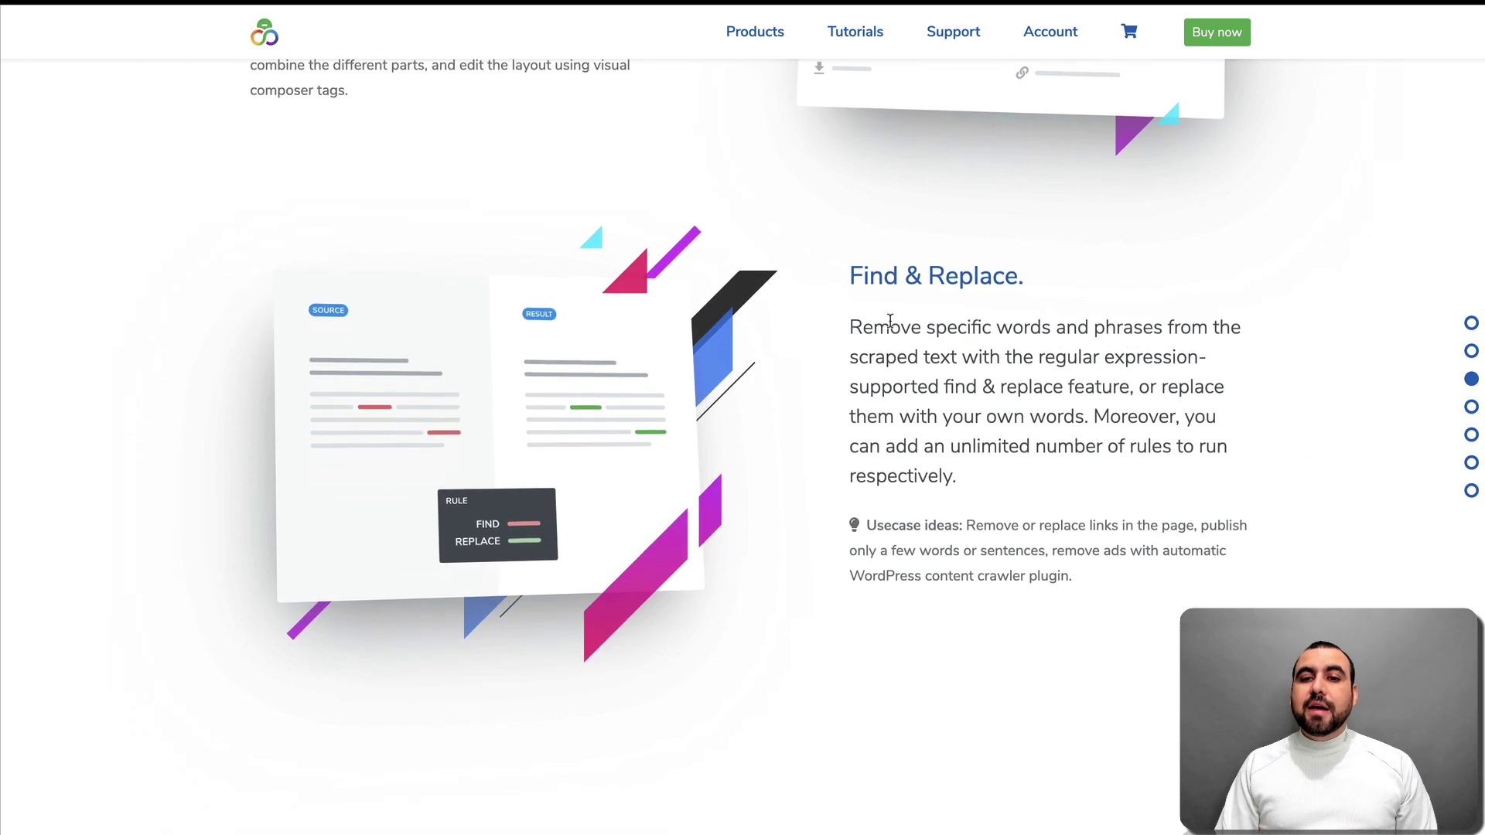
left_click_drag(853, 276, 1034, 359)
left_click(1065, 438)
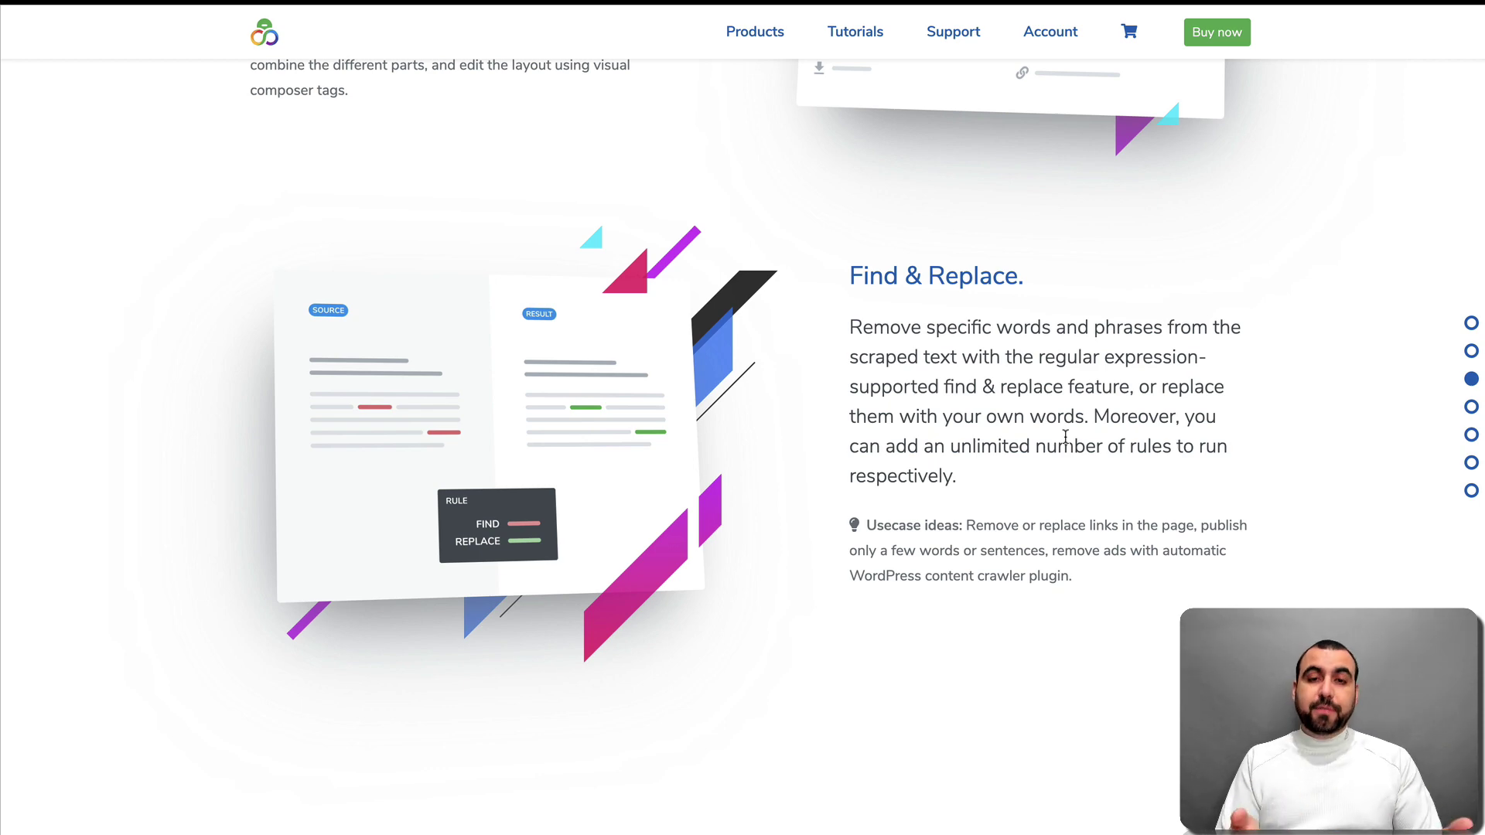
scroll(1165, 502, "down", 8)
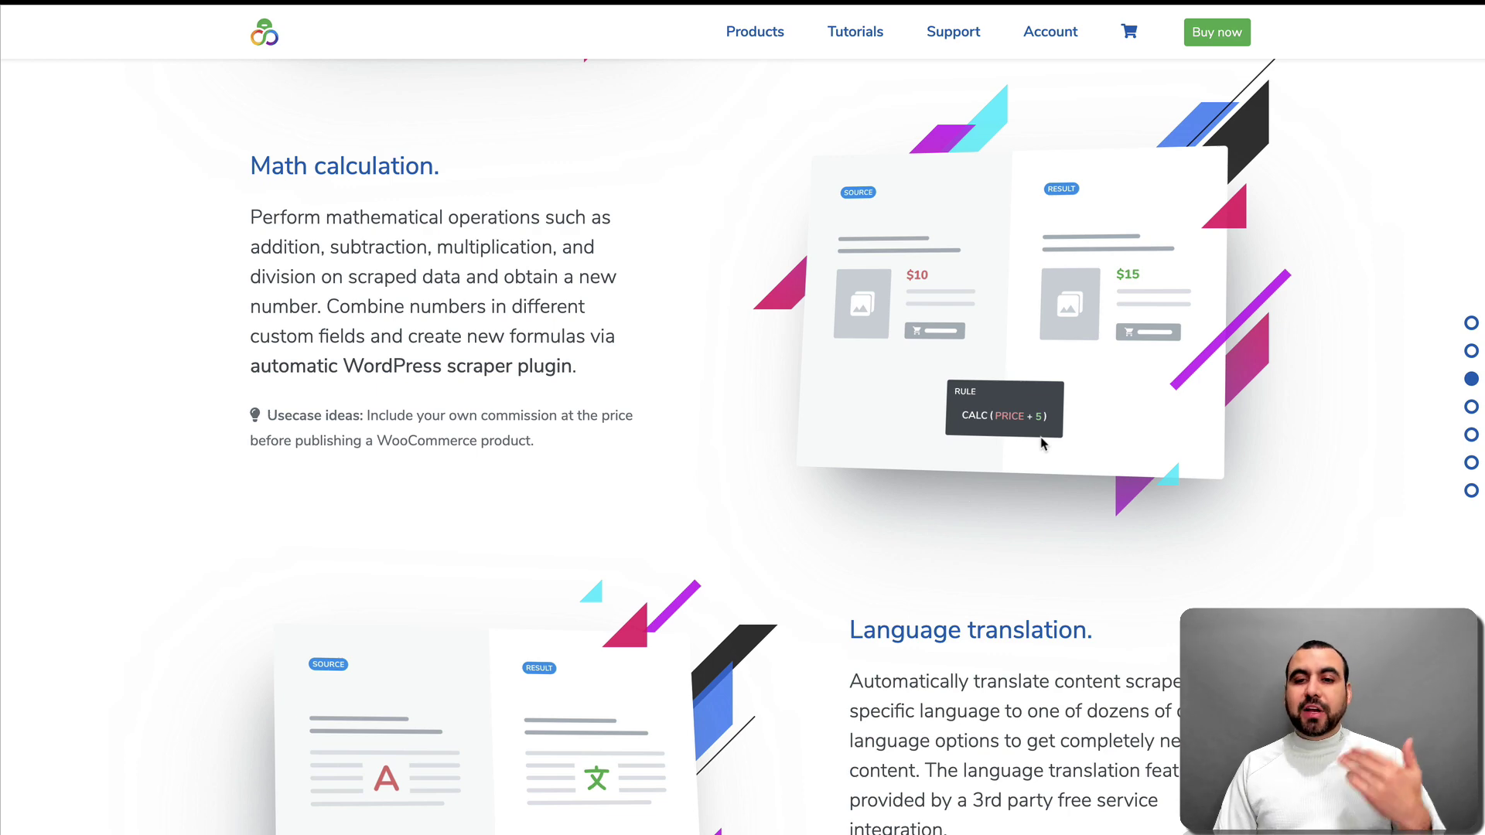
scroll(1042, 443, "down", 5)
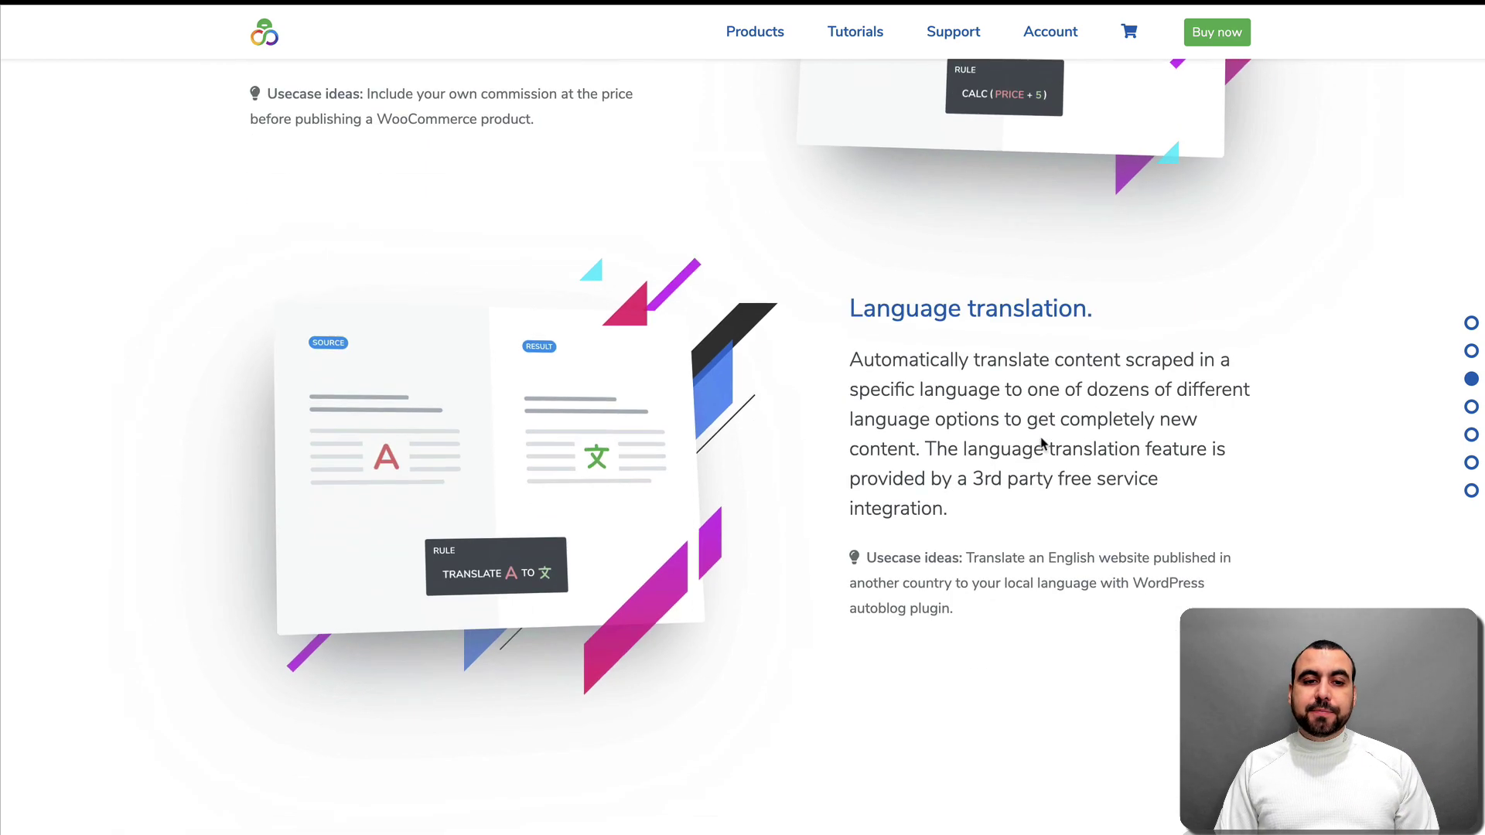
left_click_drag(860, 292, 1070, 302)
left_click(1072, 345)
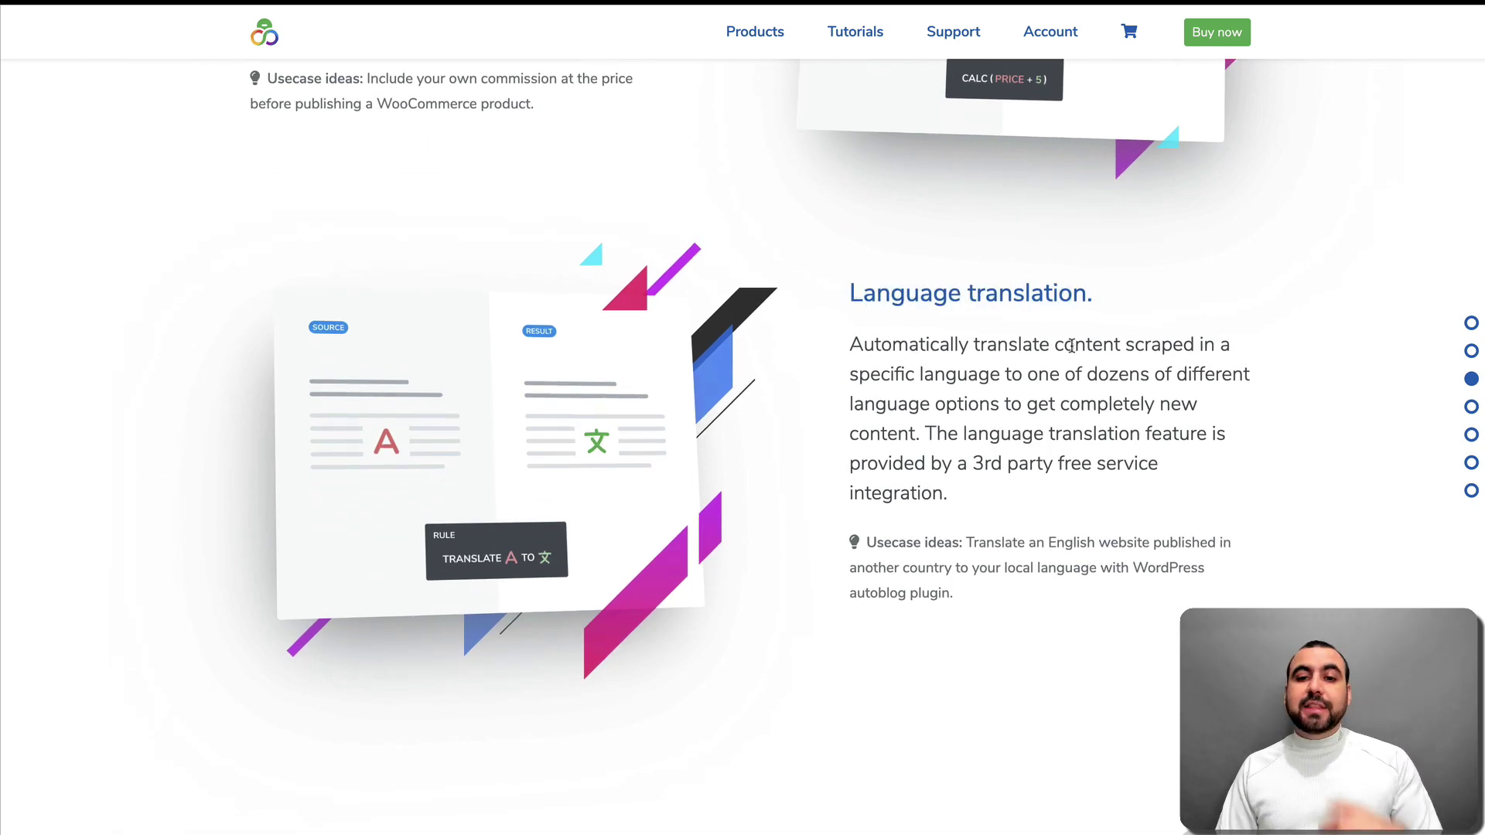
scroll(1075, 474, "down", 1)
scroll(1074, 475, "up", 1)
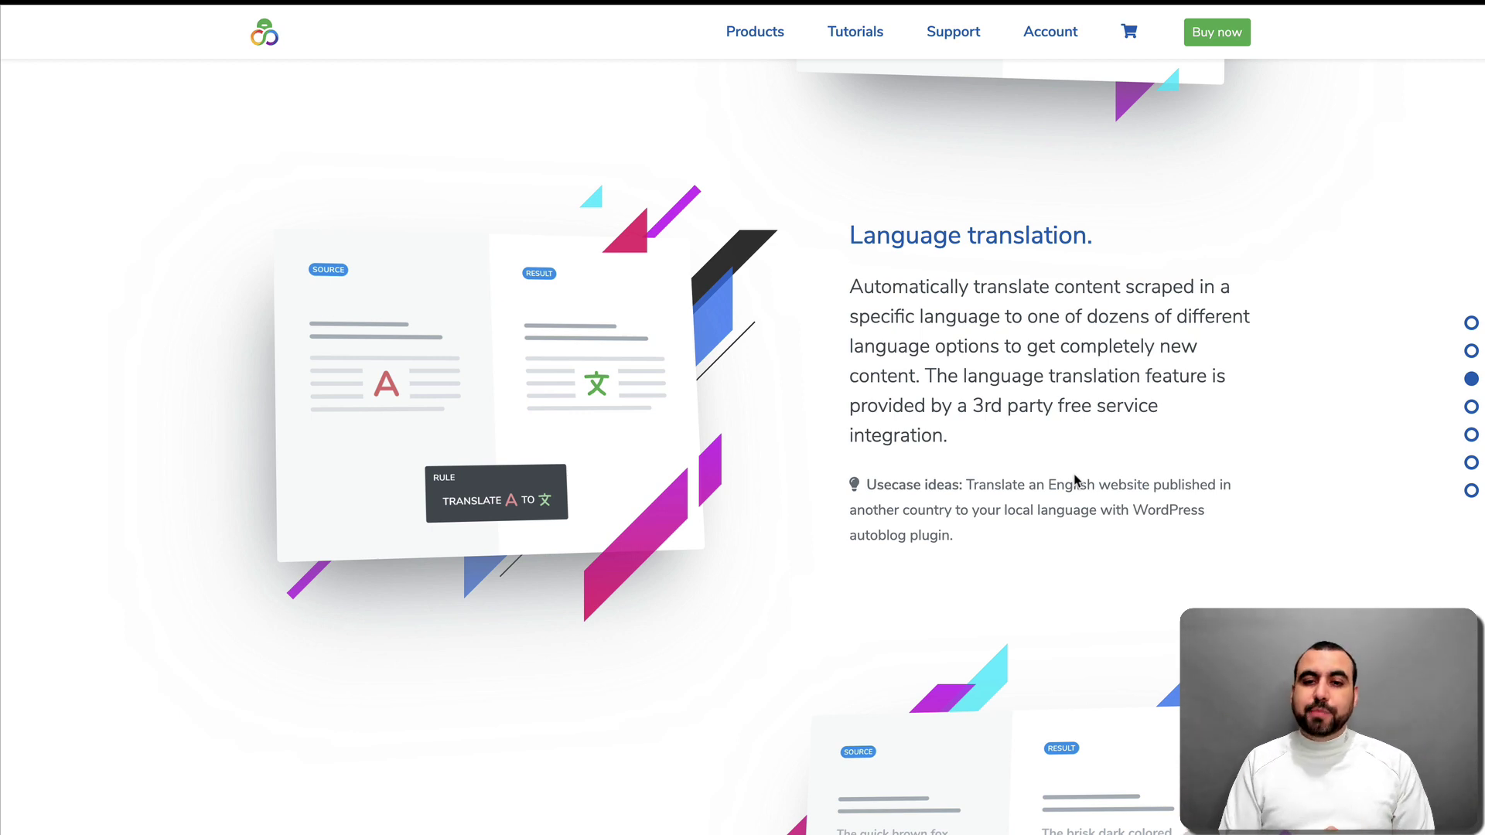
scroll(1075, 480, "down", 6)
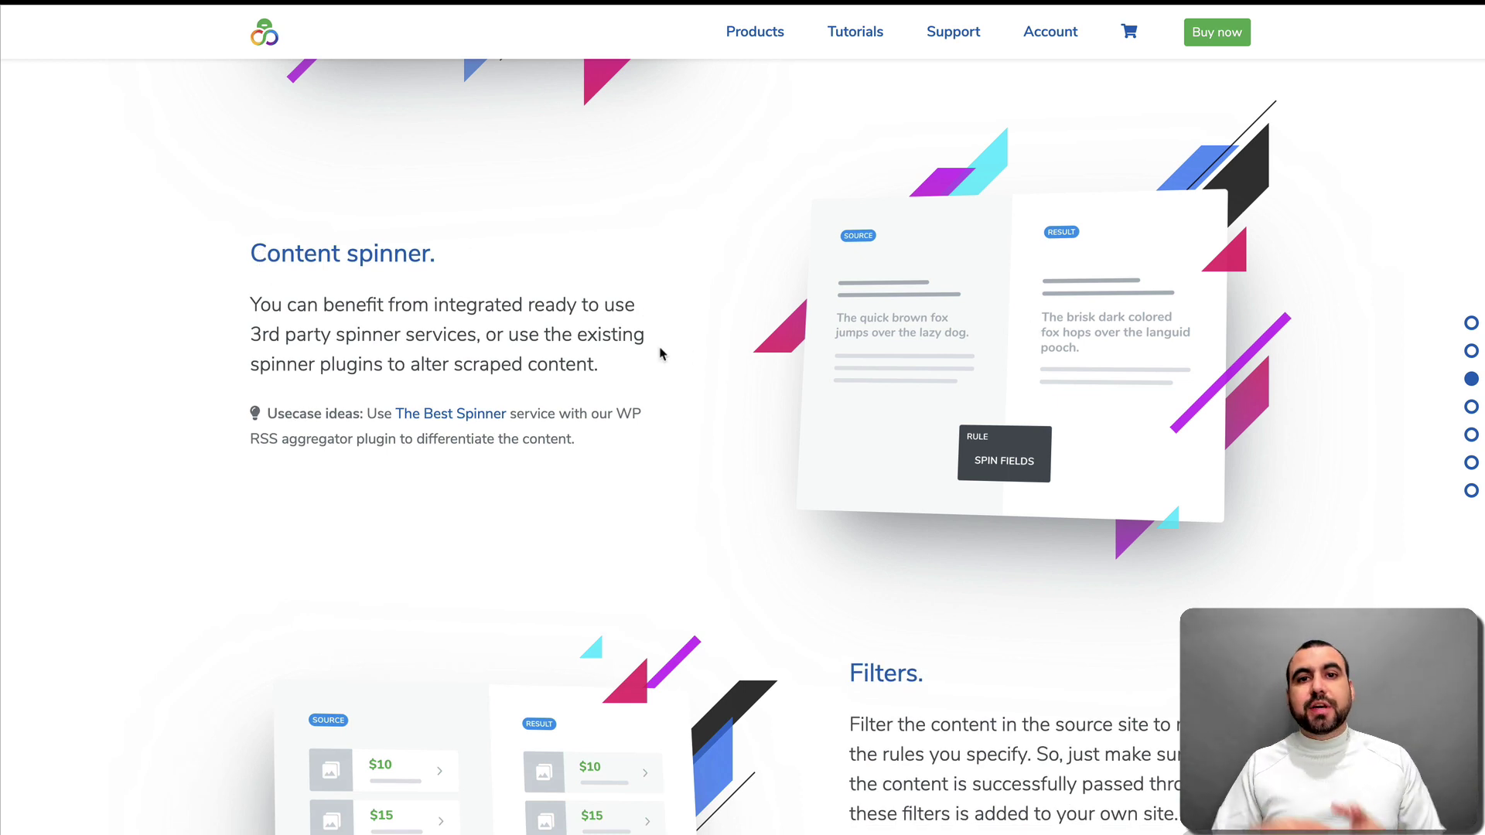
scroll(659, 354, "down", 5)
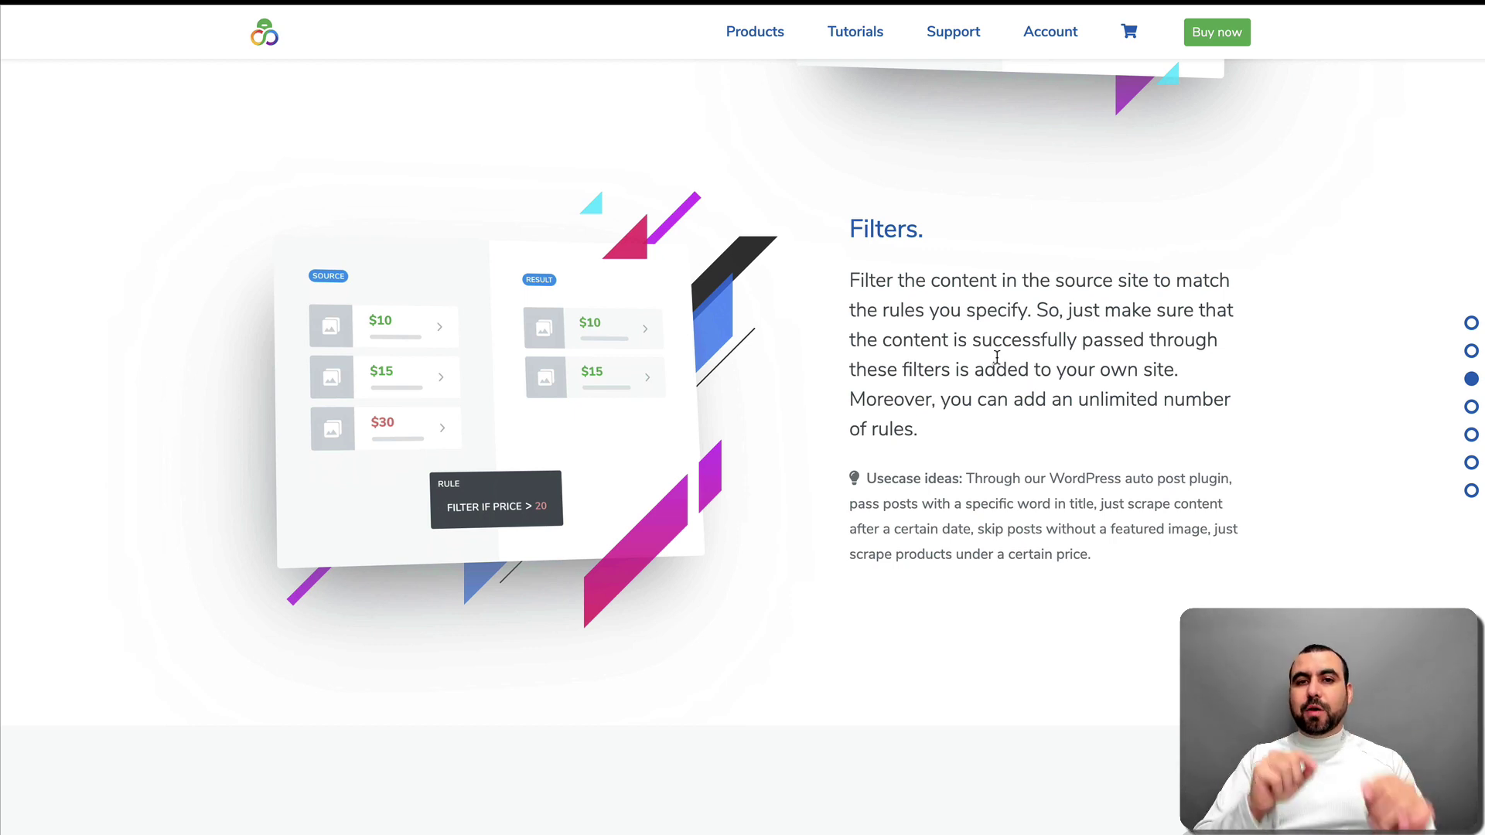
- Examine the custom post types, WooCommerce support and source-site tutorials on the plugin page
scroll(997, 356, "down", 12)
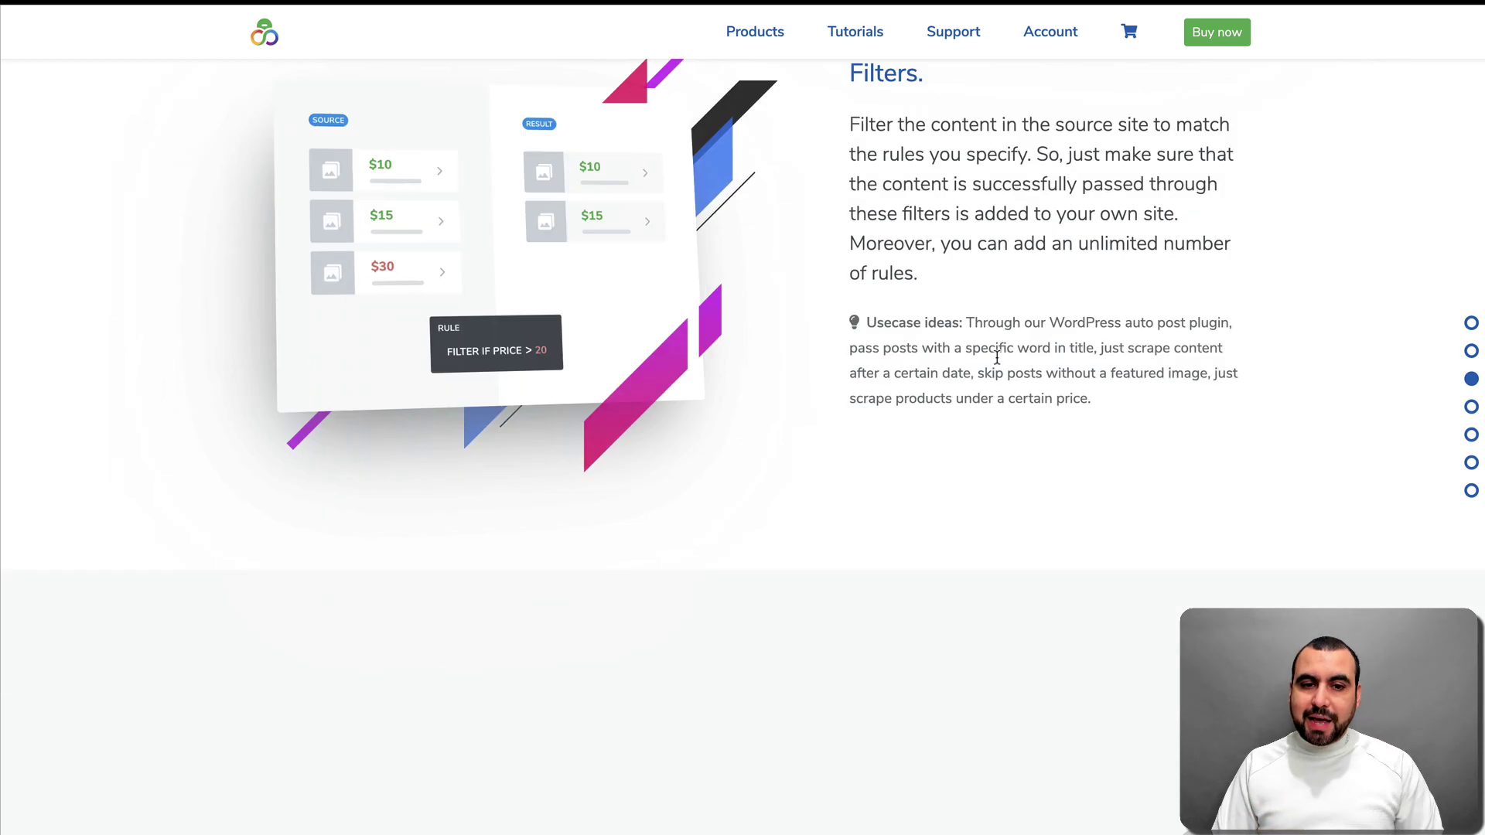
scroll(996, 363, "down", 3)
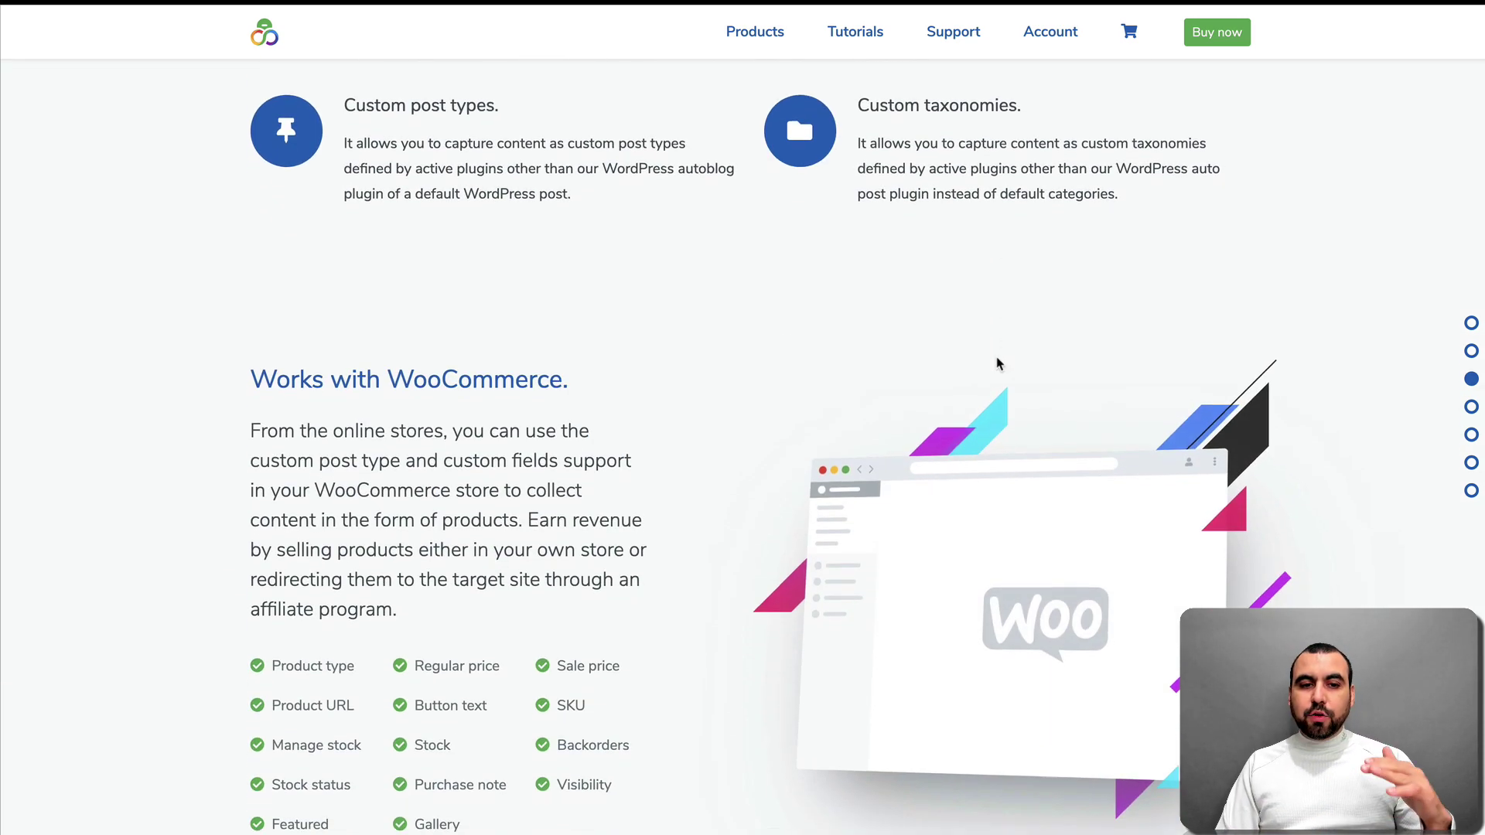
scroll(997, 363, "down", 2)
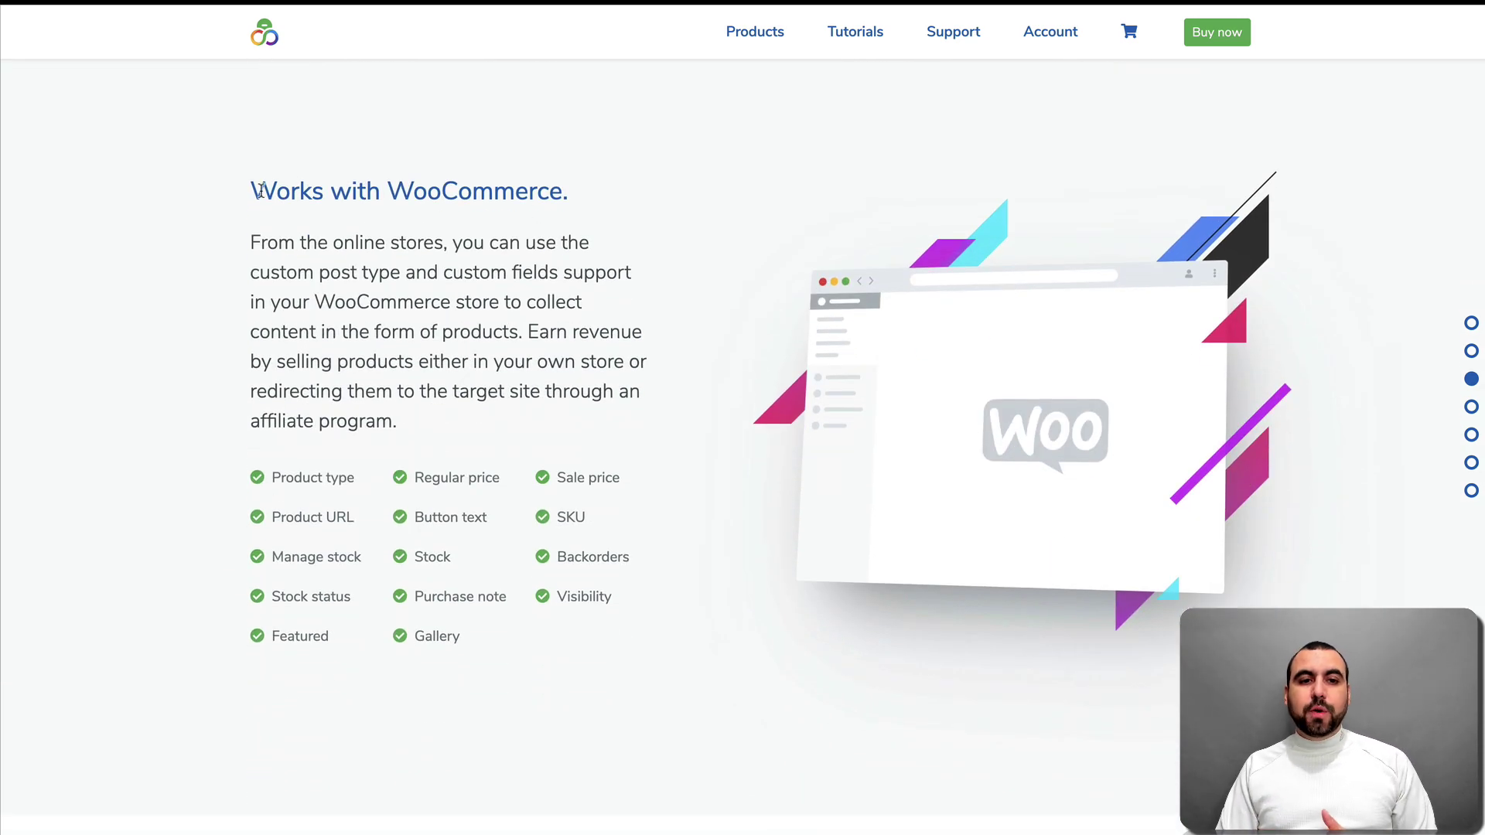
left_click_drag(255, 191, 479, 191)
double_click(503, 191)
scroll(557, 394, "down", 3)
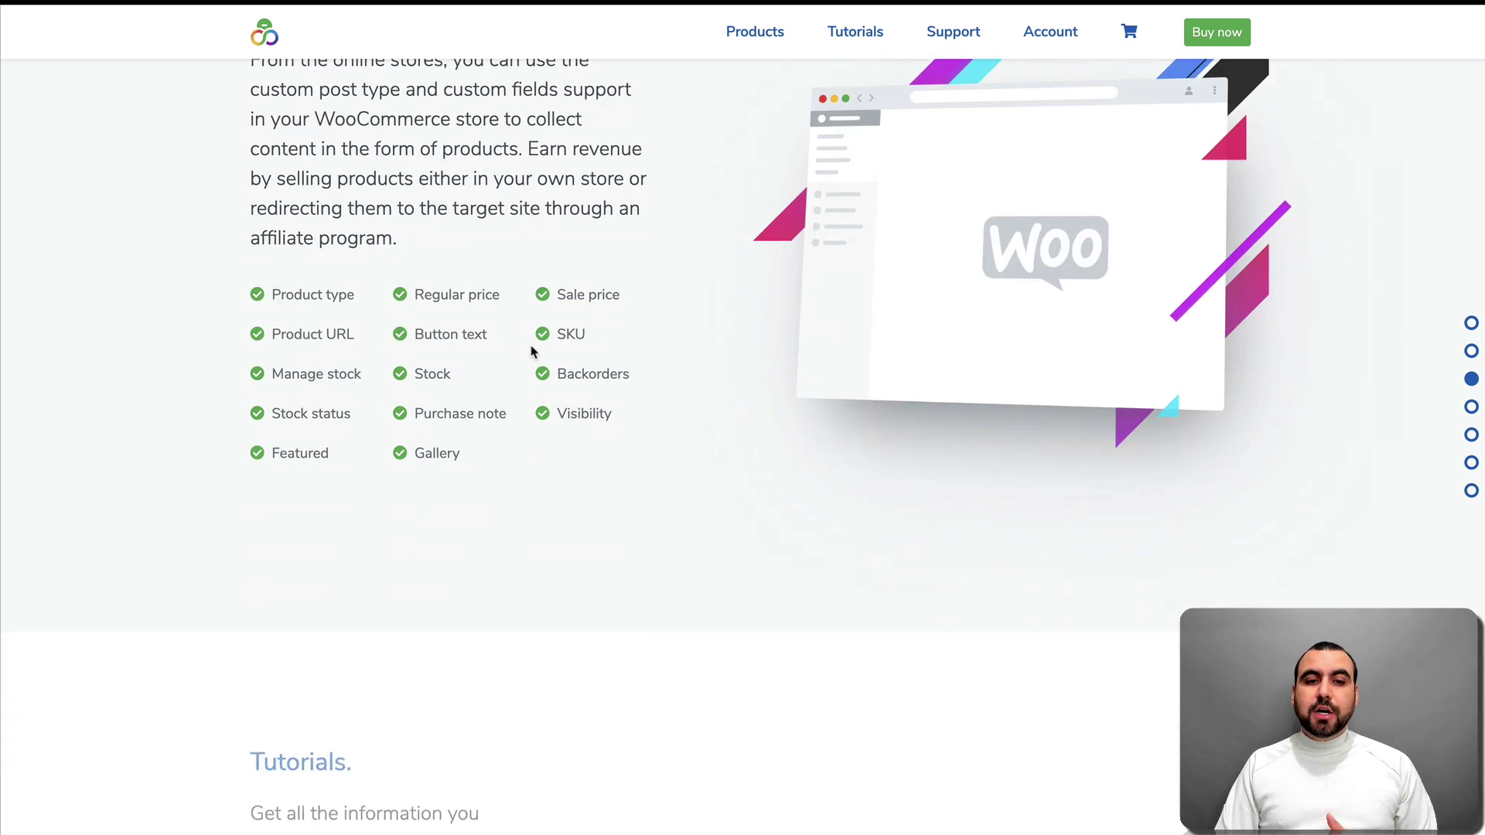
scroll(696, 395, "up", 3)
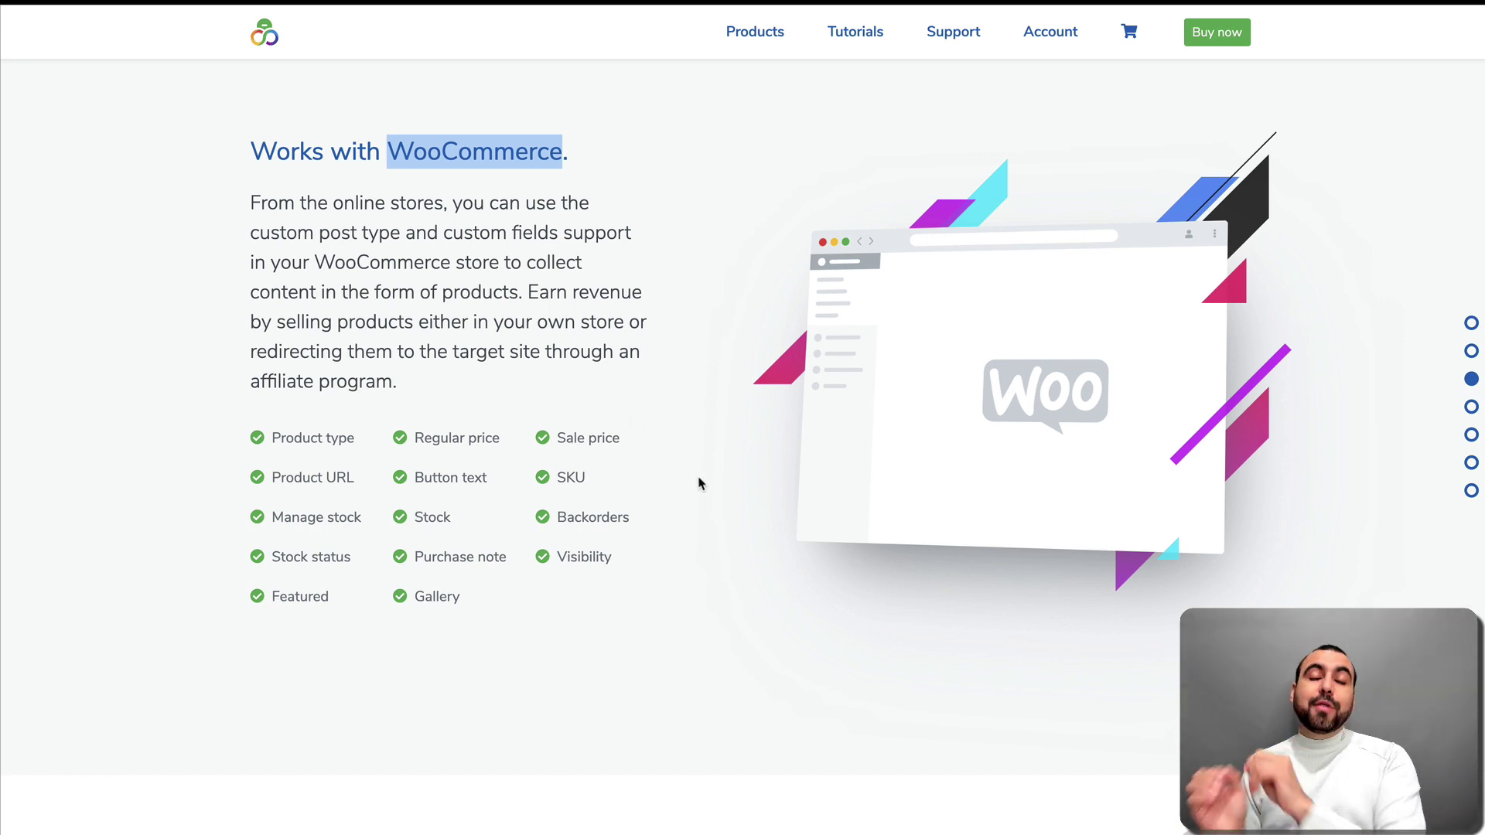
scroll(700, 484, "down", 6)
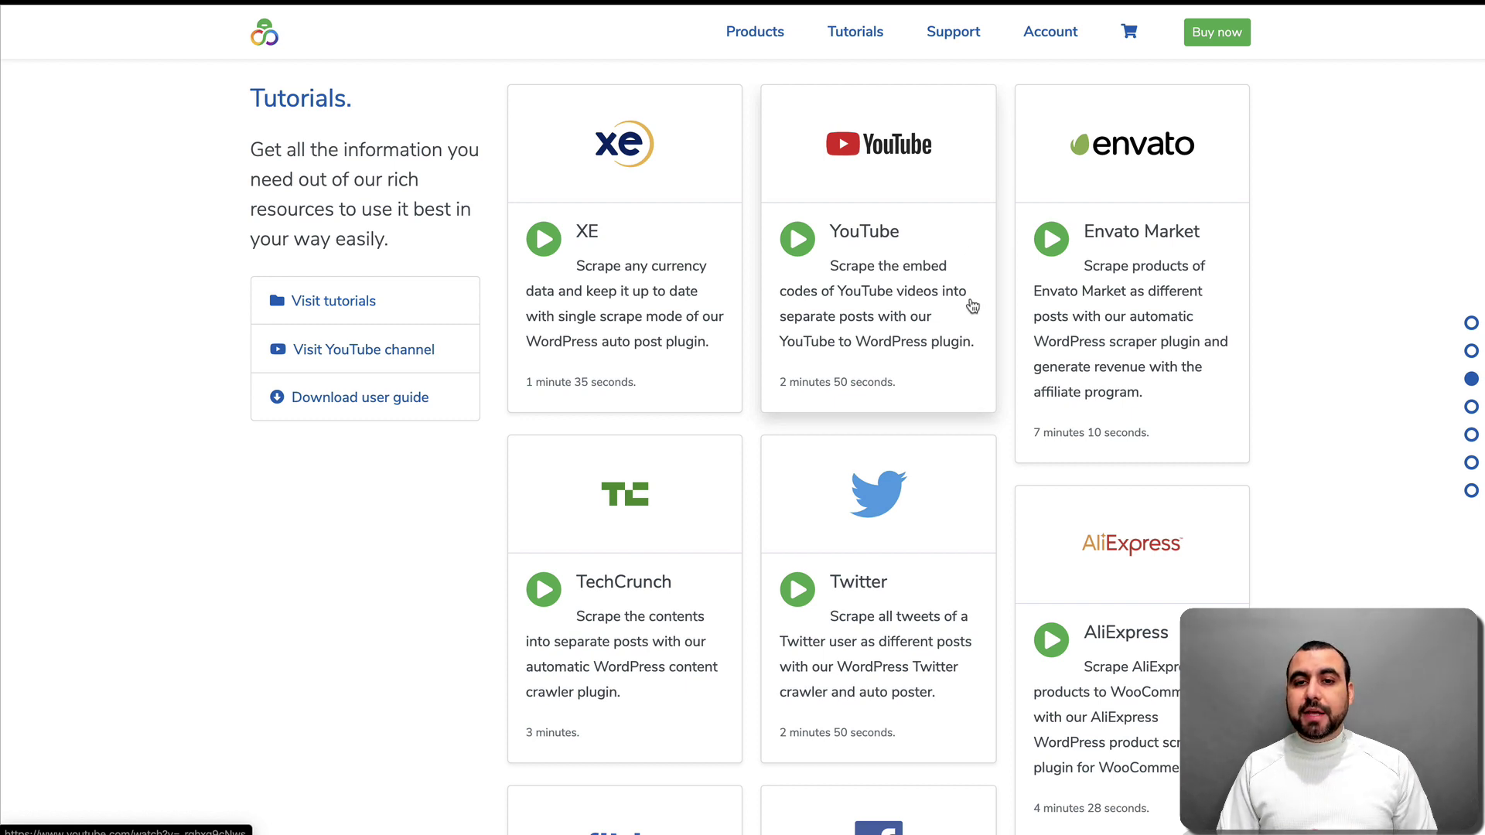
scroll(971, 307, "up", 2)
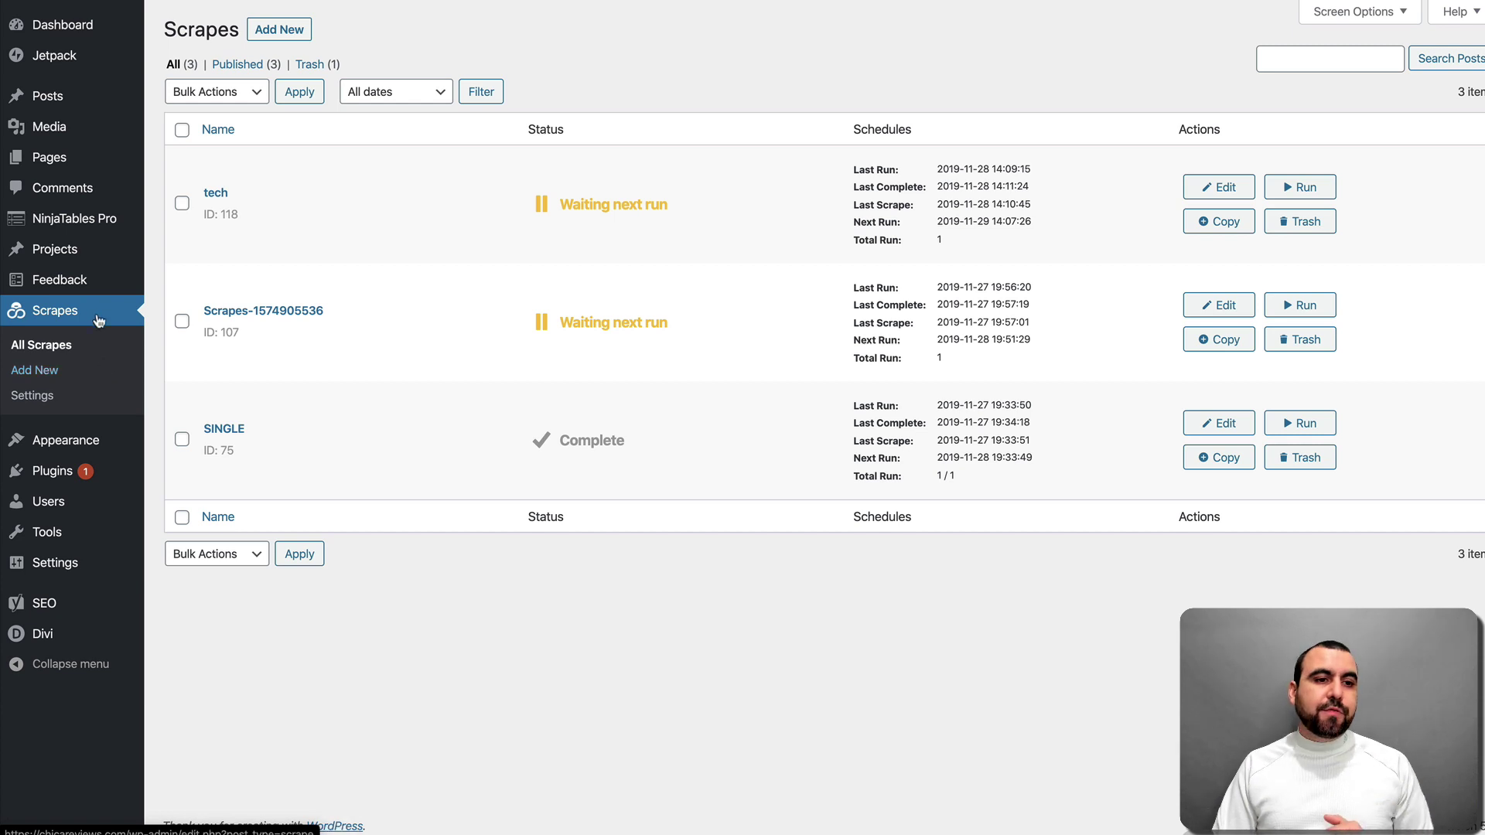
- Create a new scrape task named "testing" with the Serial task type
mouse_move(71, 486)
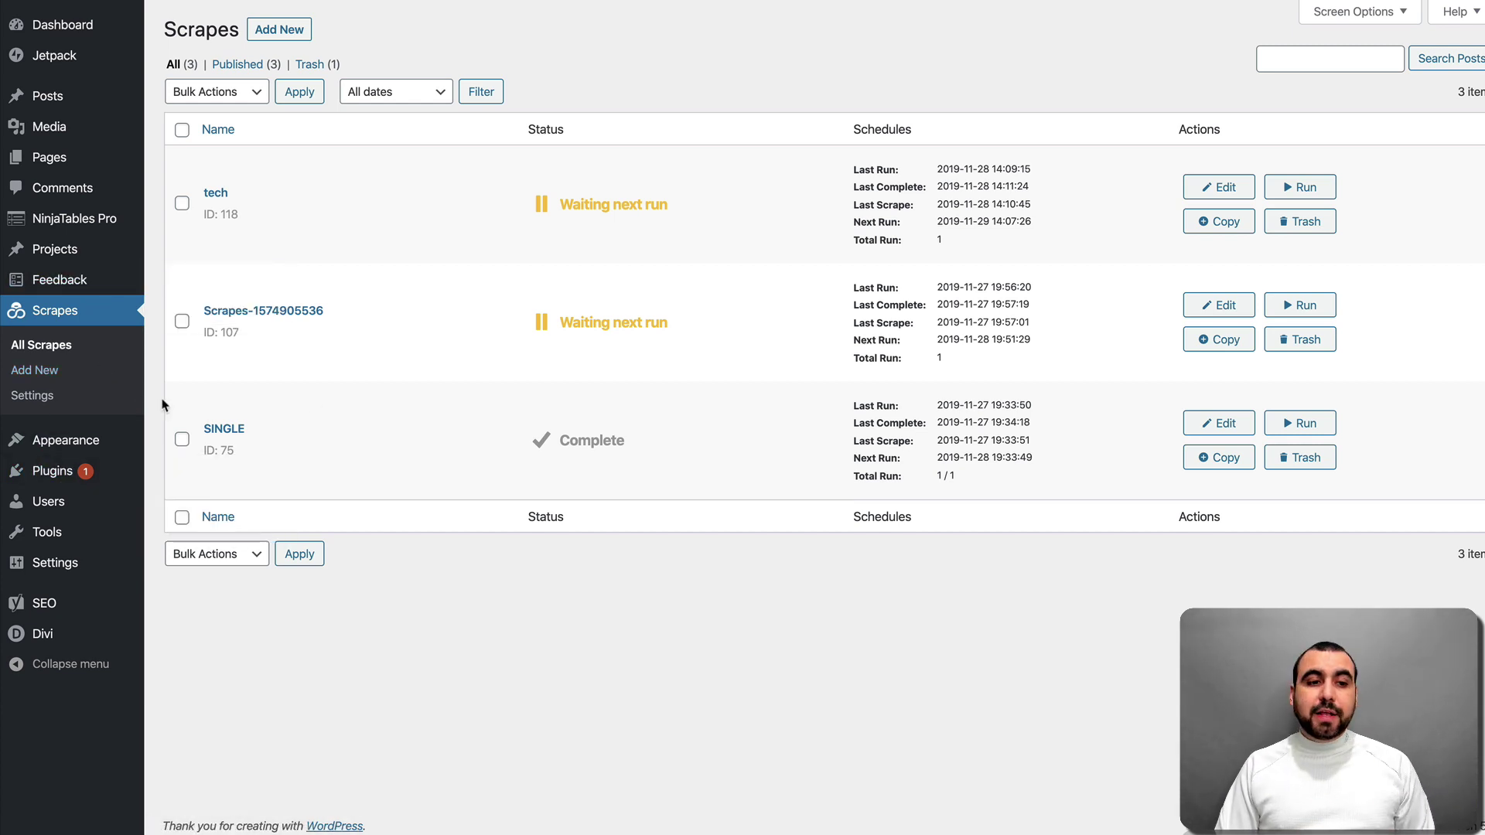
left_click(45, 372)
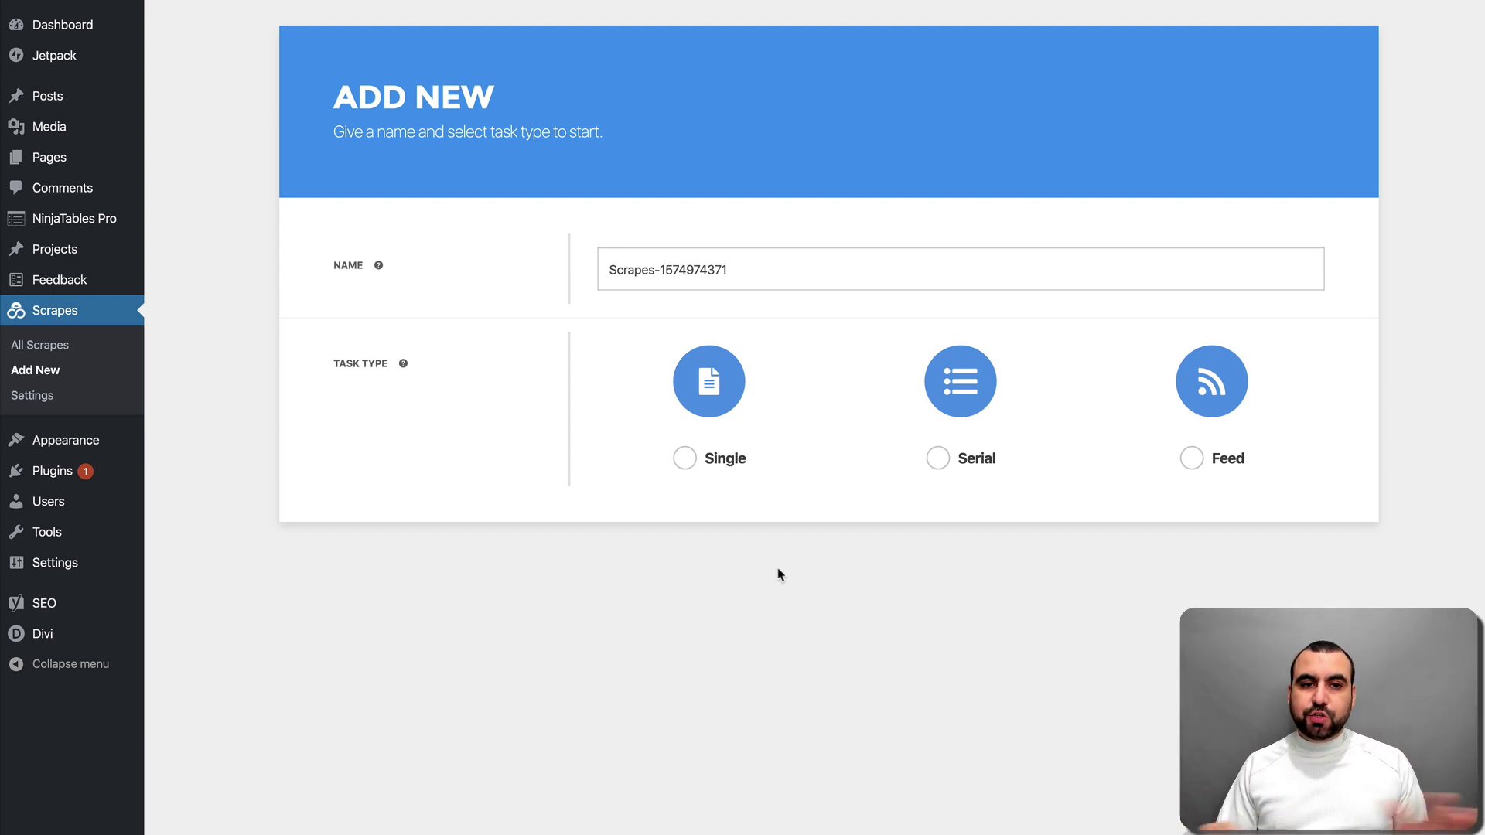
triple_click(688, 273)
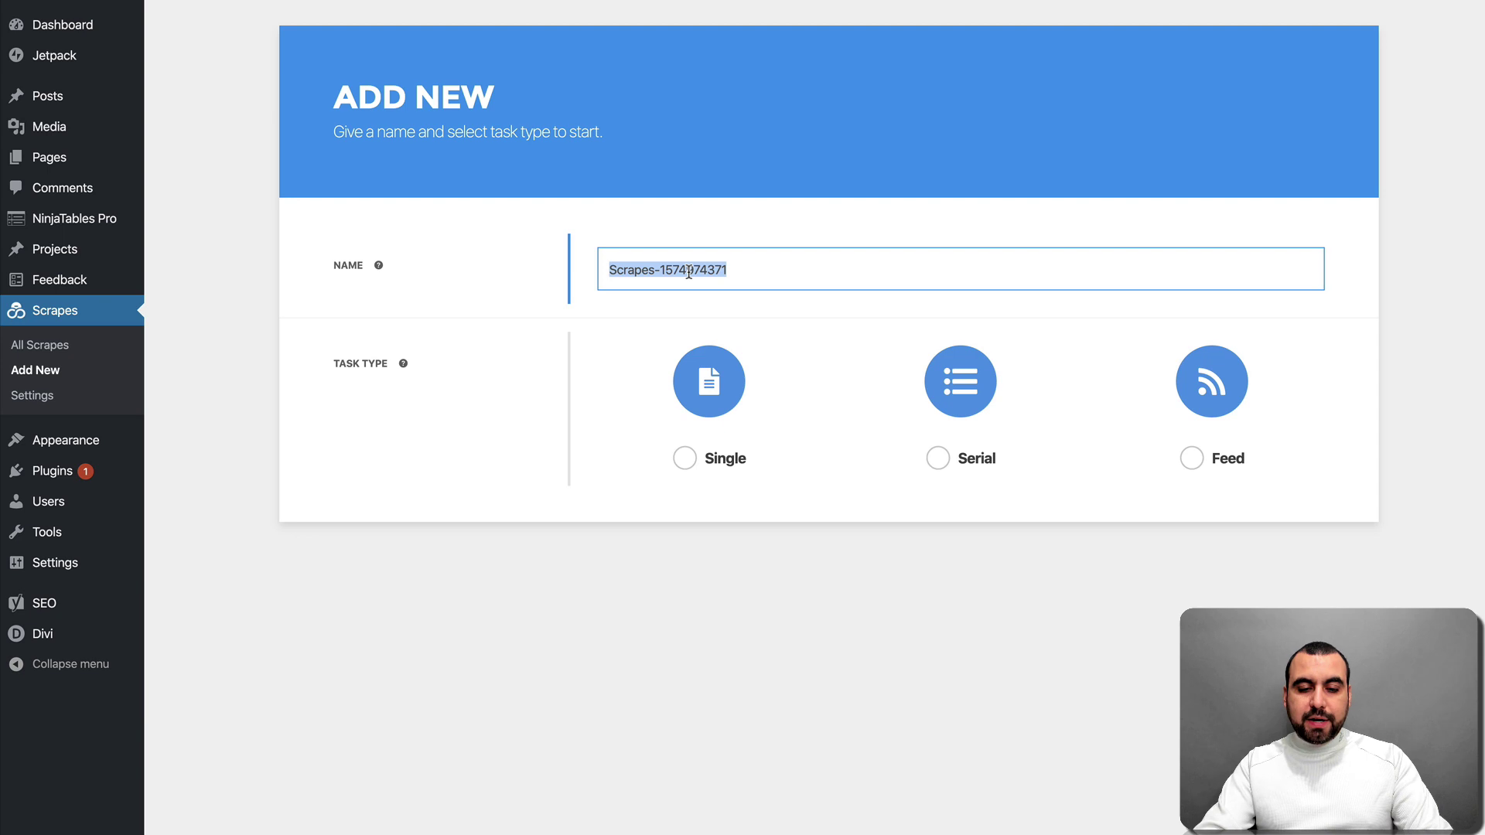
type("testing")
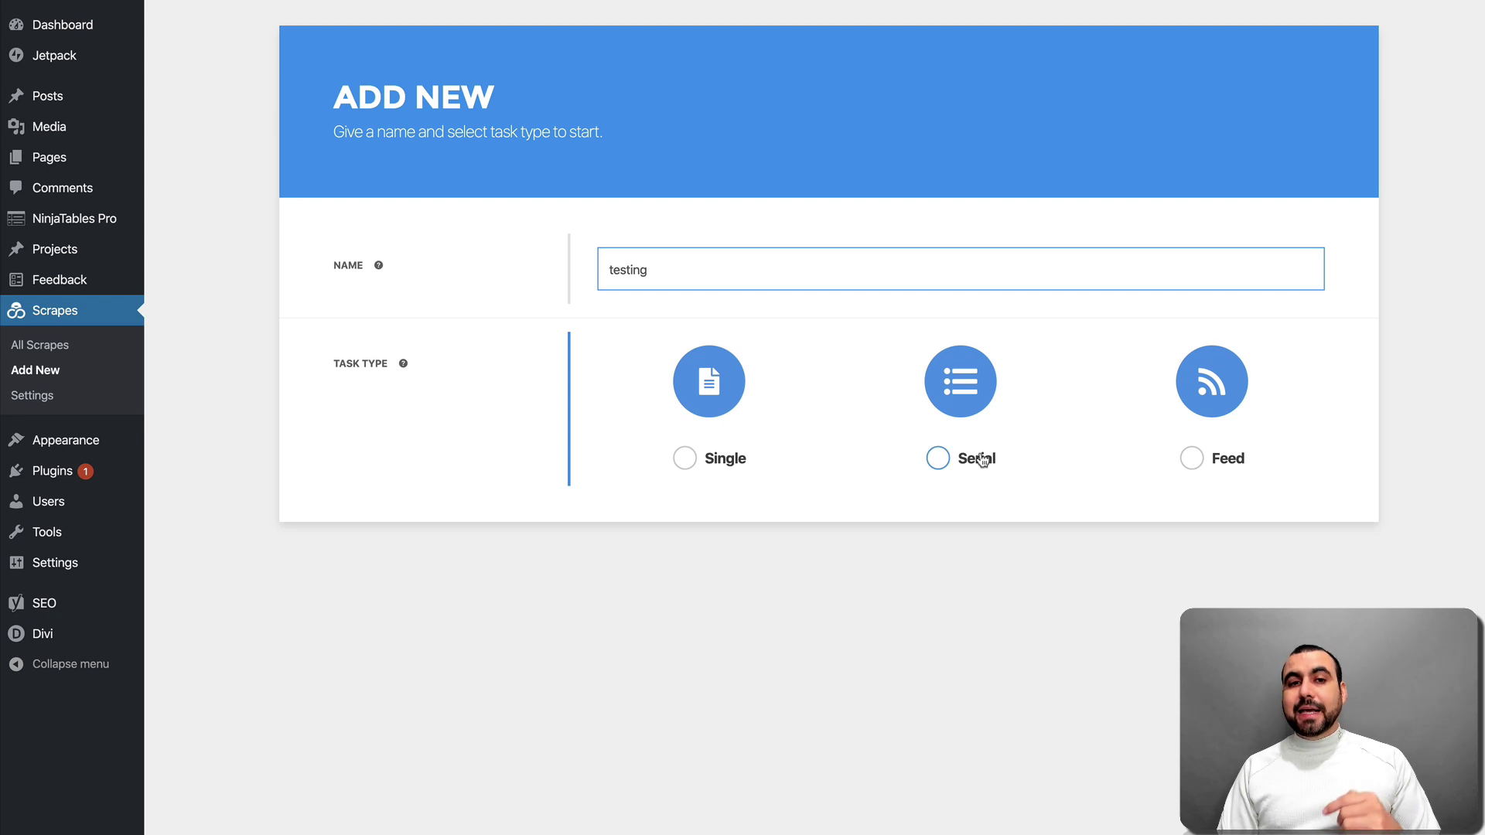
left_click(938, 461)
scroll(862, 580, "down", 5)
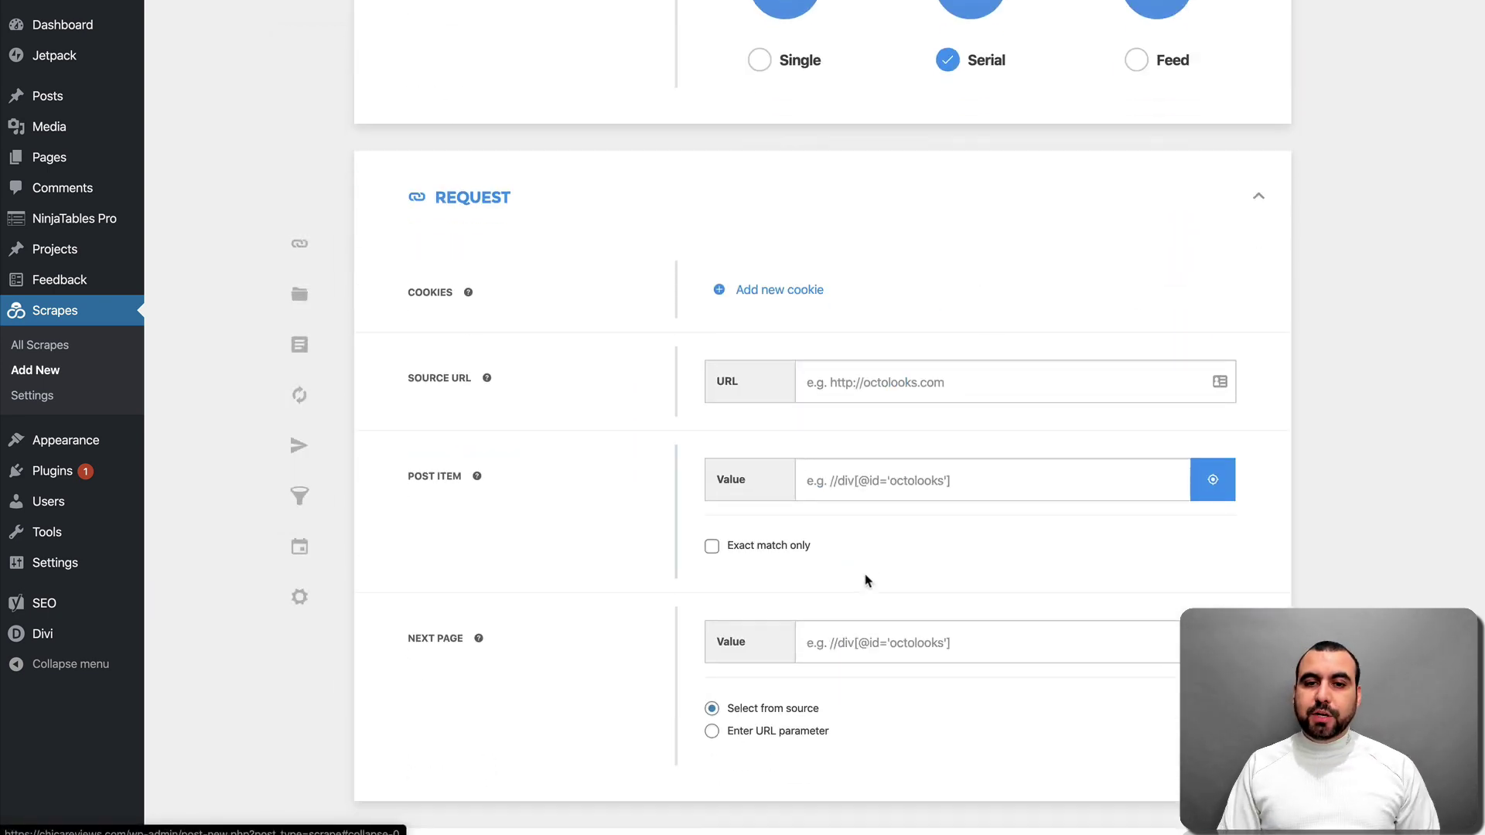
scroll(866, 580, "down", 1)
mouse_move(480, 263)
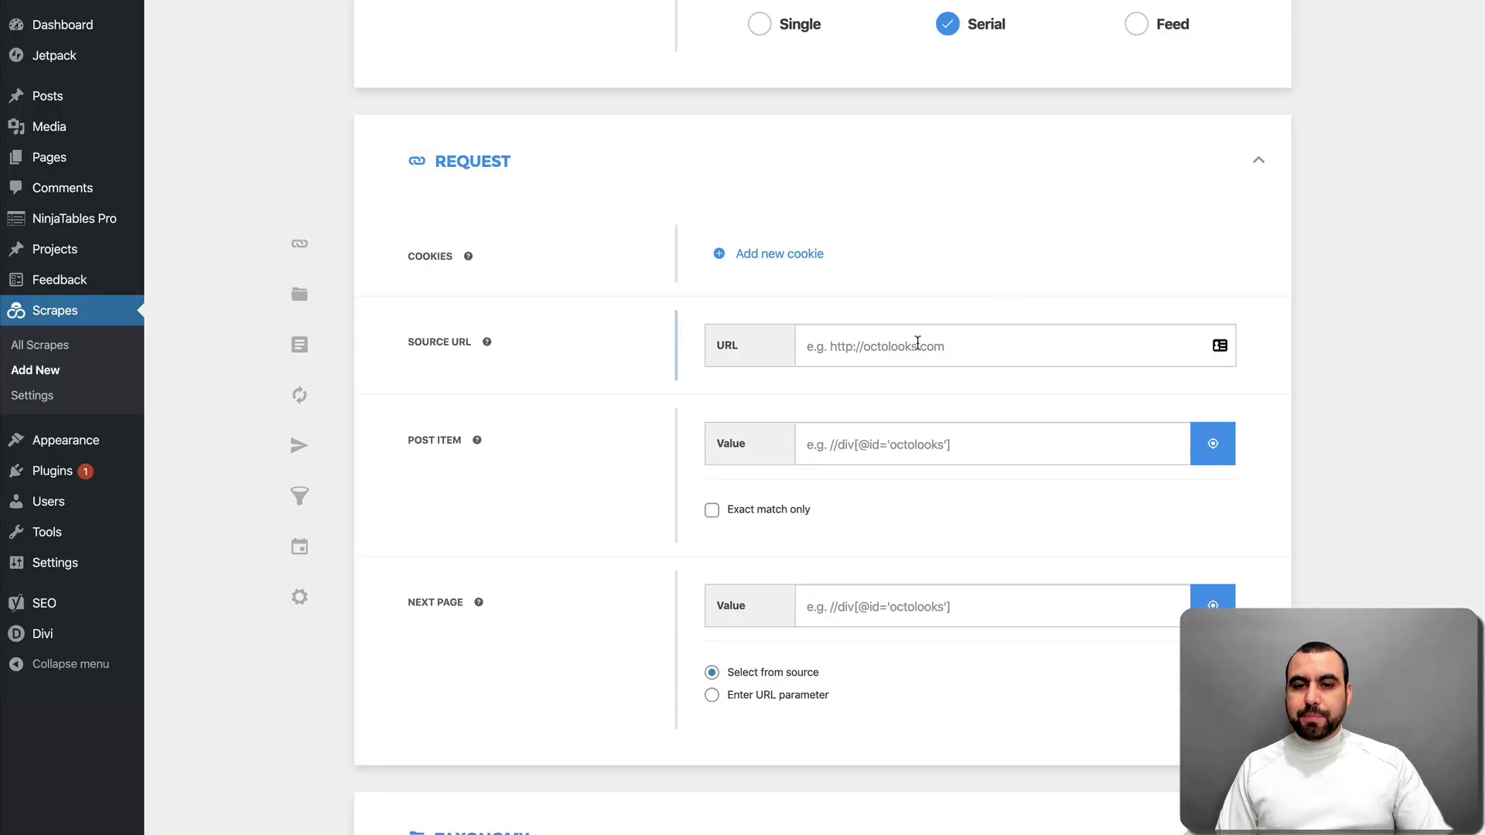
left_click(990, 346)
type("https://www.digitaltrends.com/best-products/")
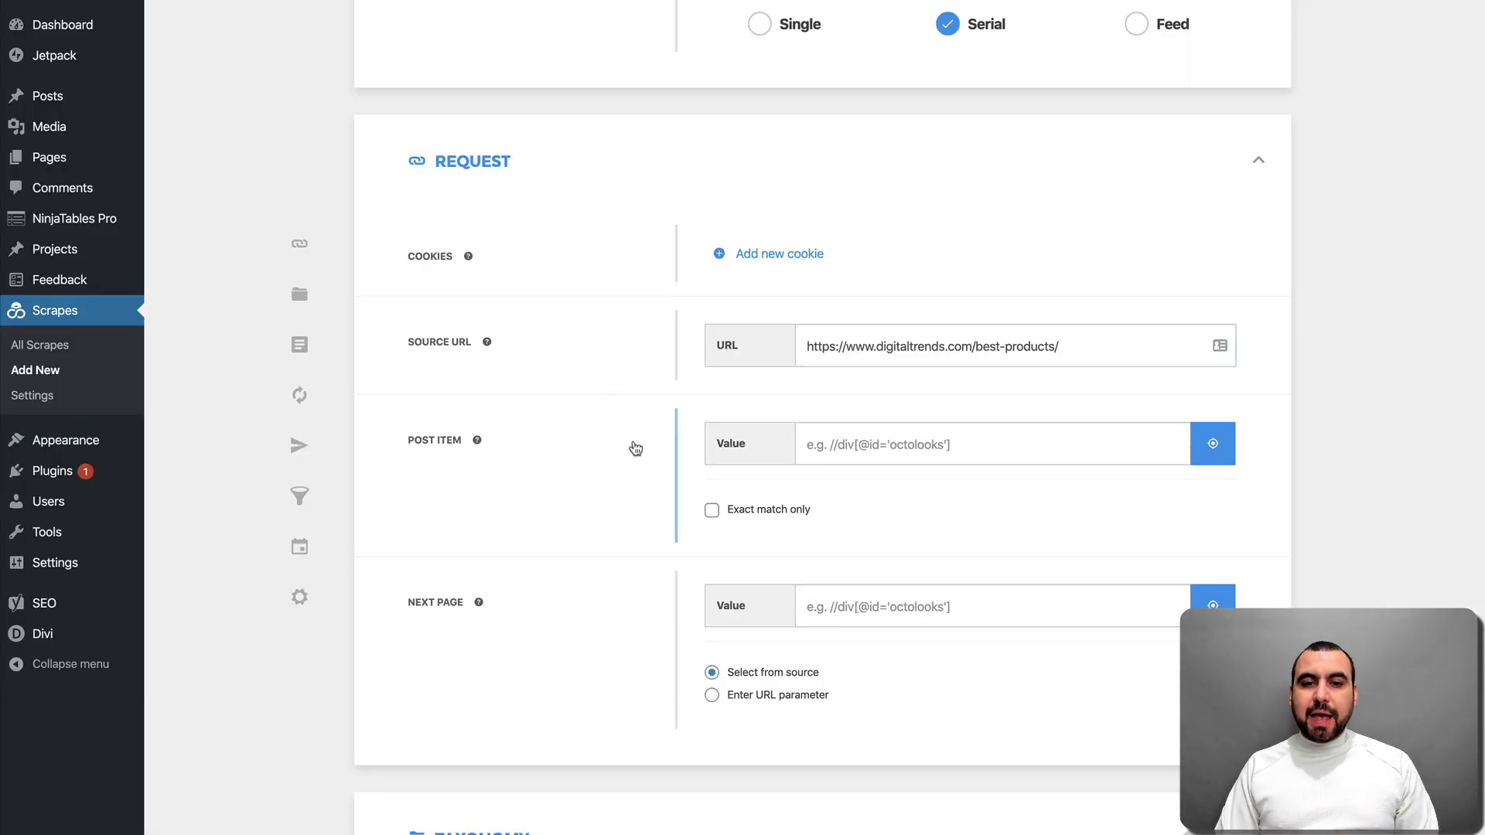
- Pick the title link "The best password managers for 2019" as the post item with the visual selector
scroll(632, 444, "down", 5)
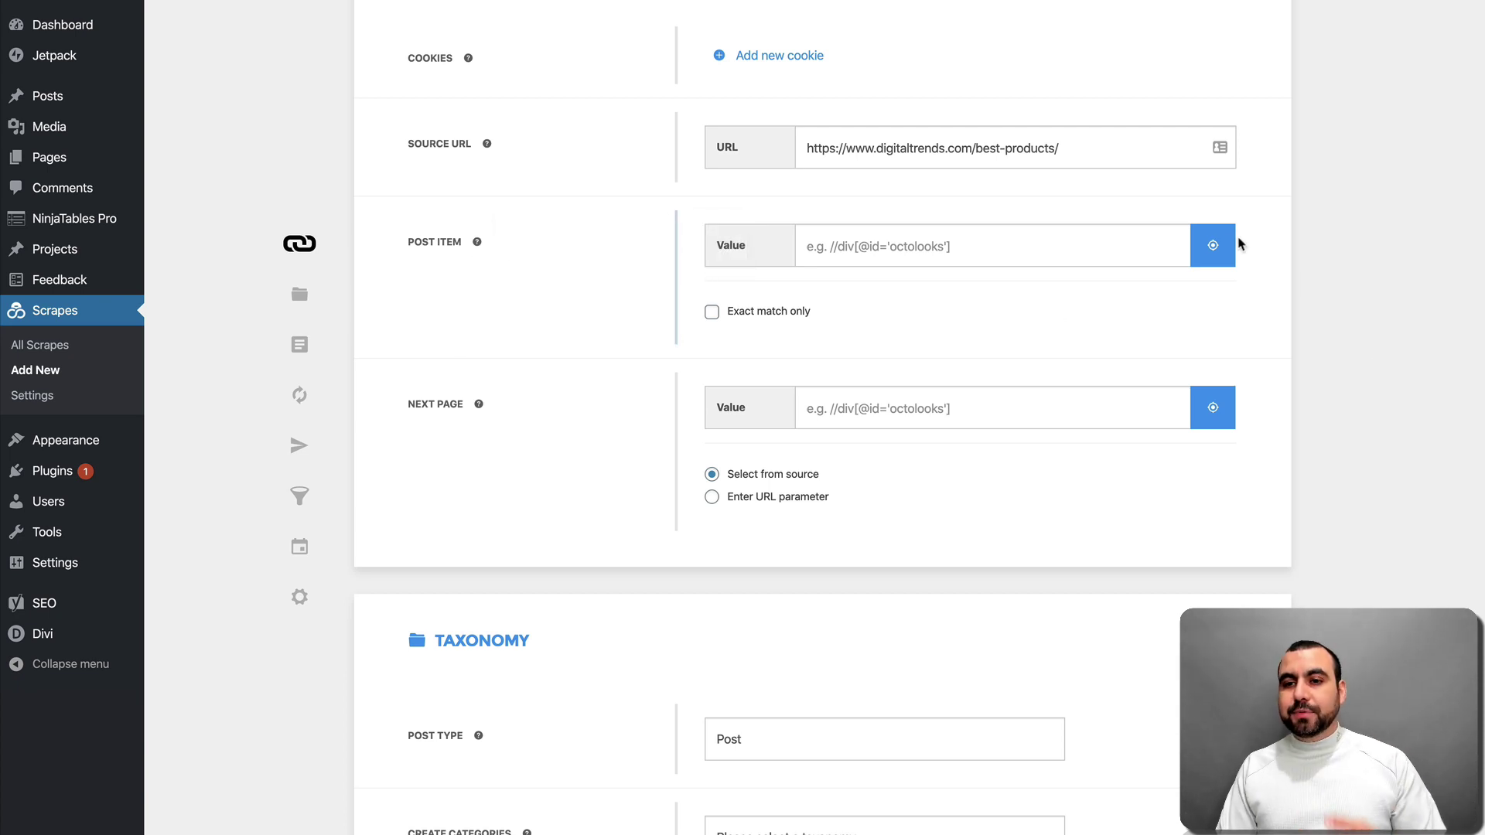
left_click(1213, 248)
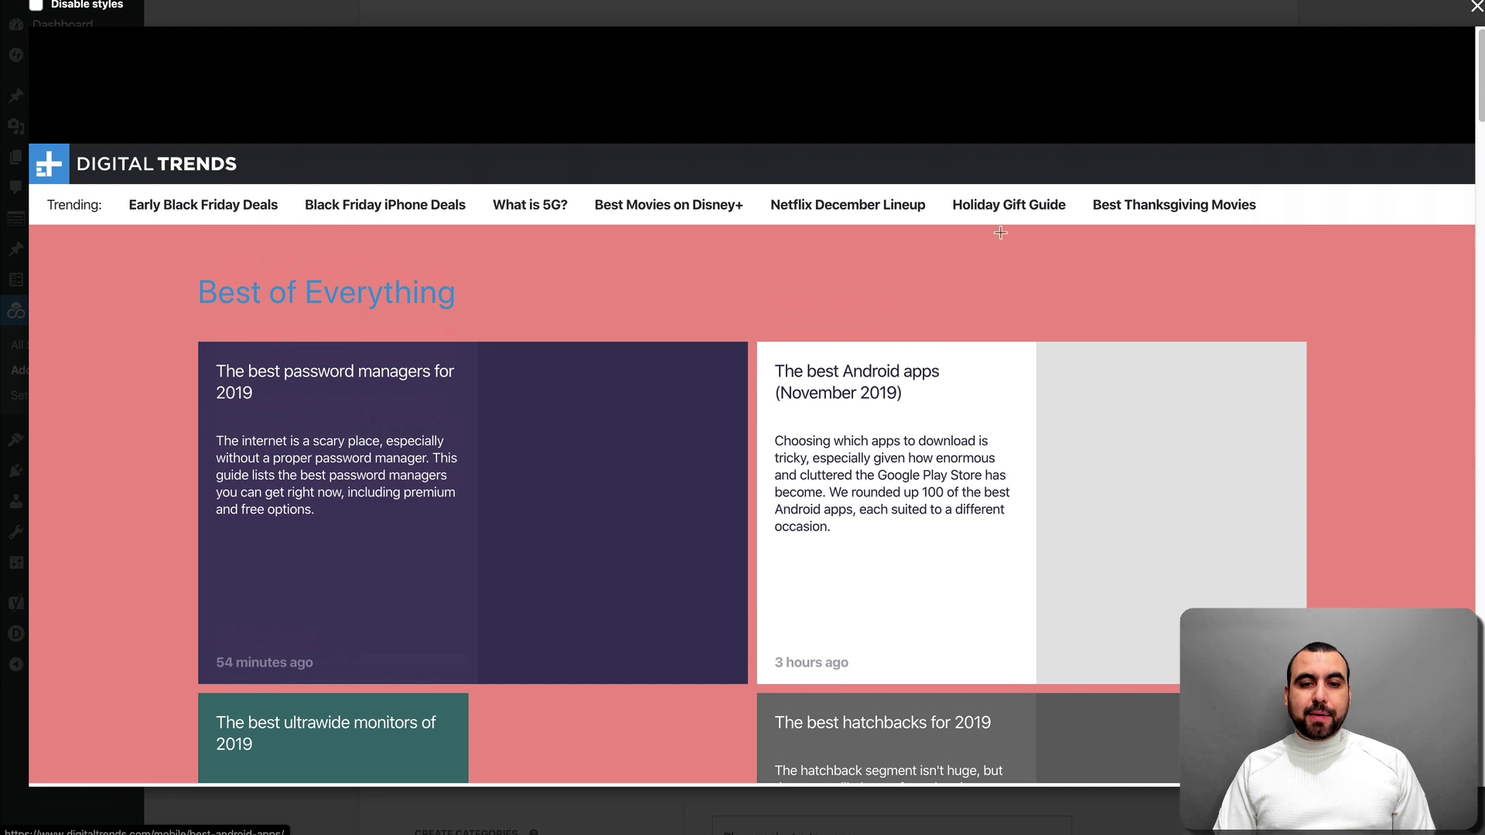
left_click(238, 373)
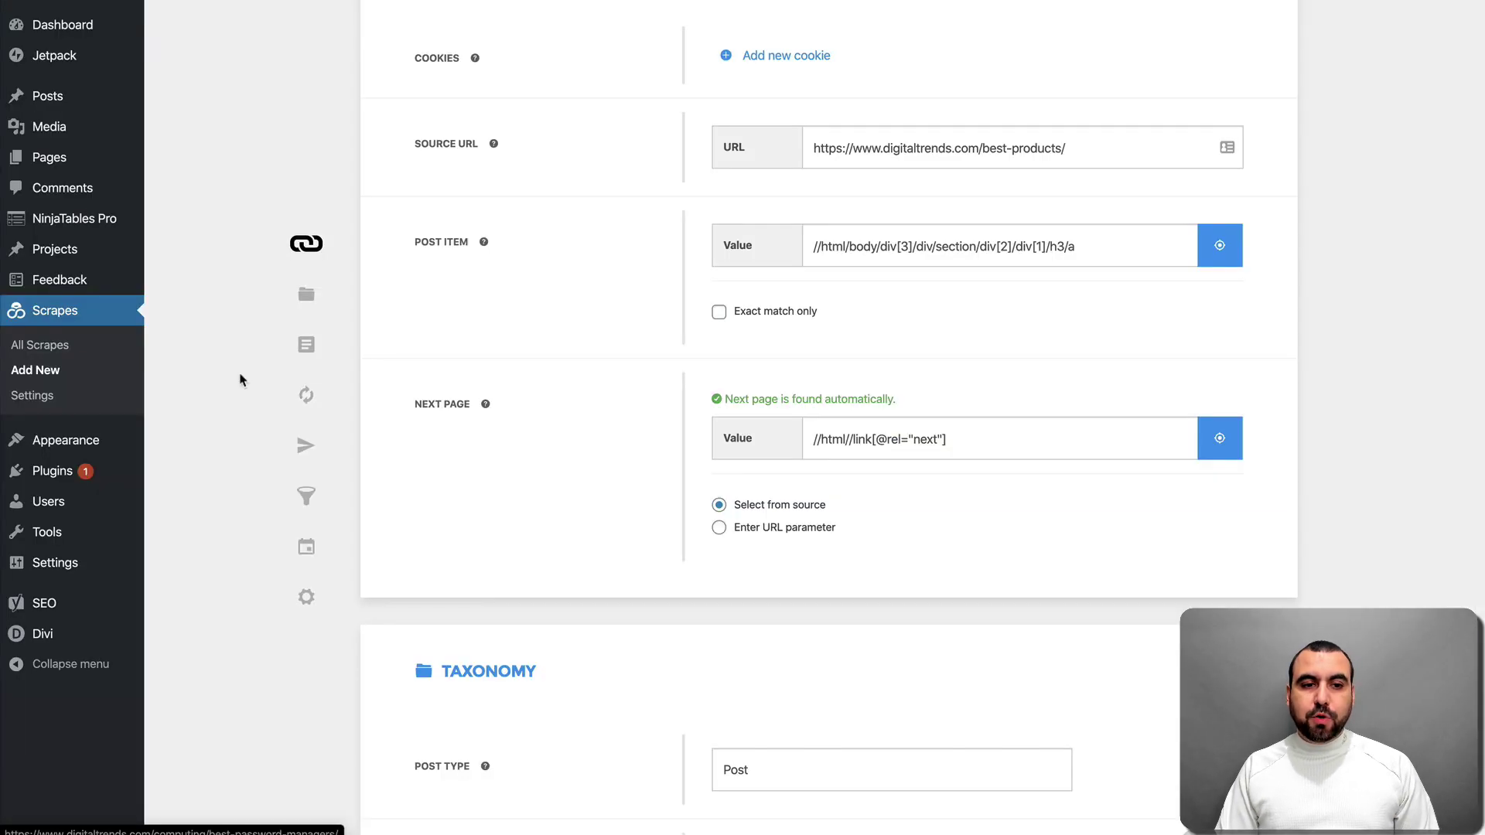
- Examine the Next Page detection setting and the available post types in the Taxonomy section, keeping Post
scroll(934, 327, "down", 1)
scroll(933, 327, "down", 1)
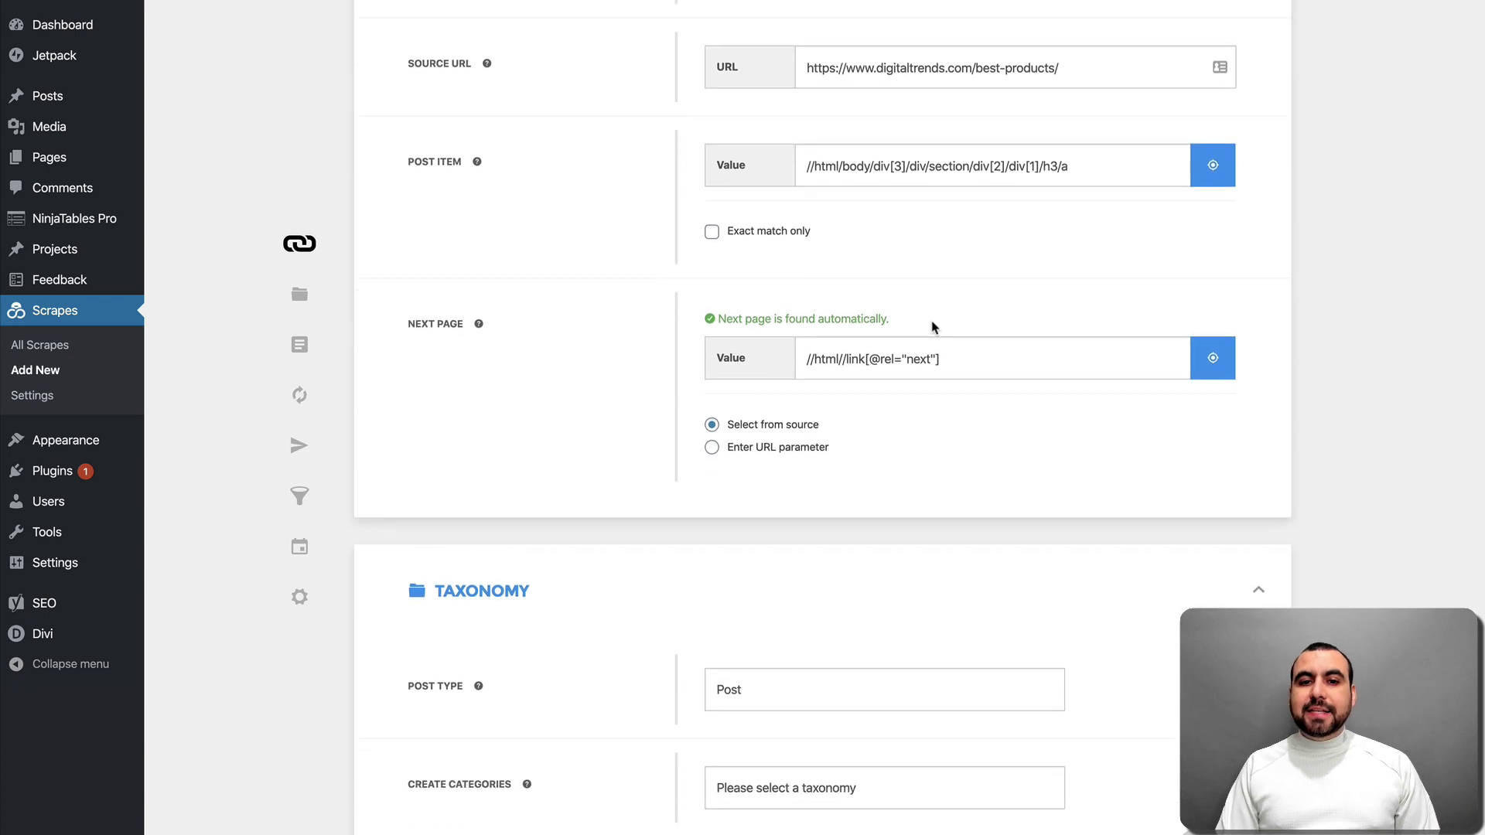
mouse_move(454, 338)
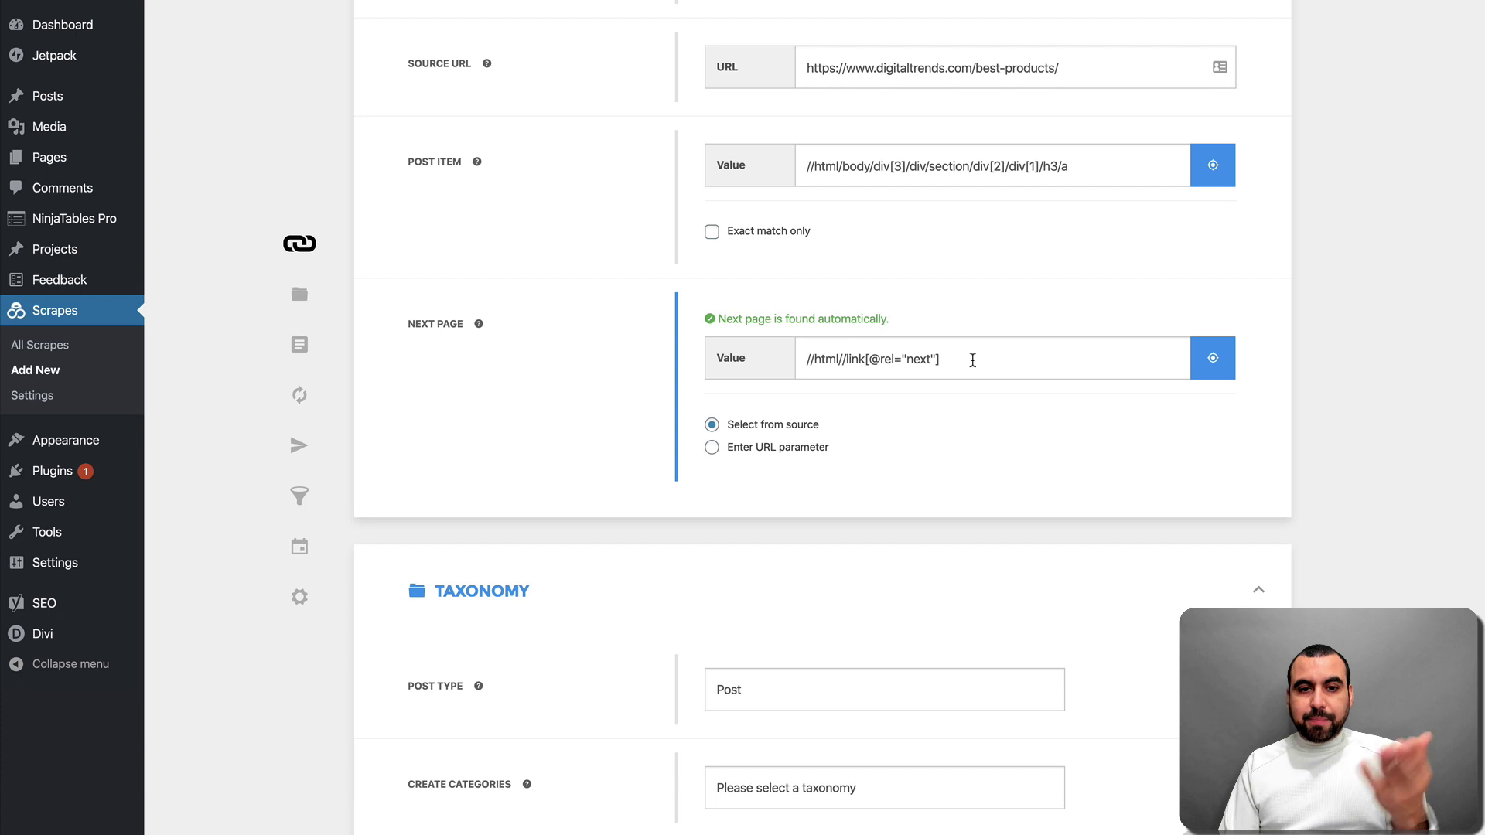
left_click_drag(714, 318, 898, 323)
left_click(897, 323)
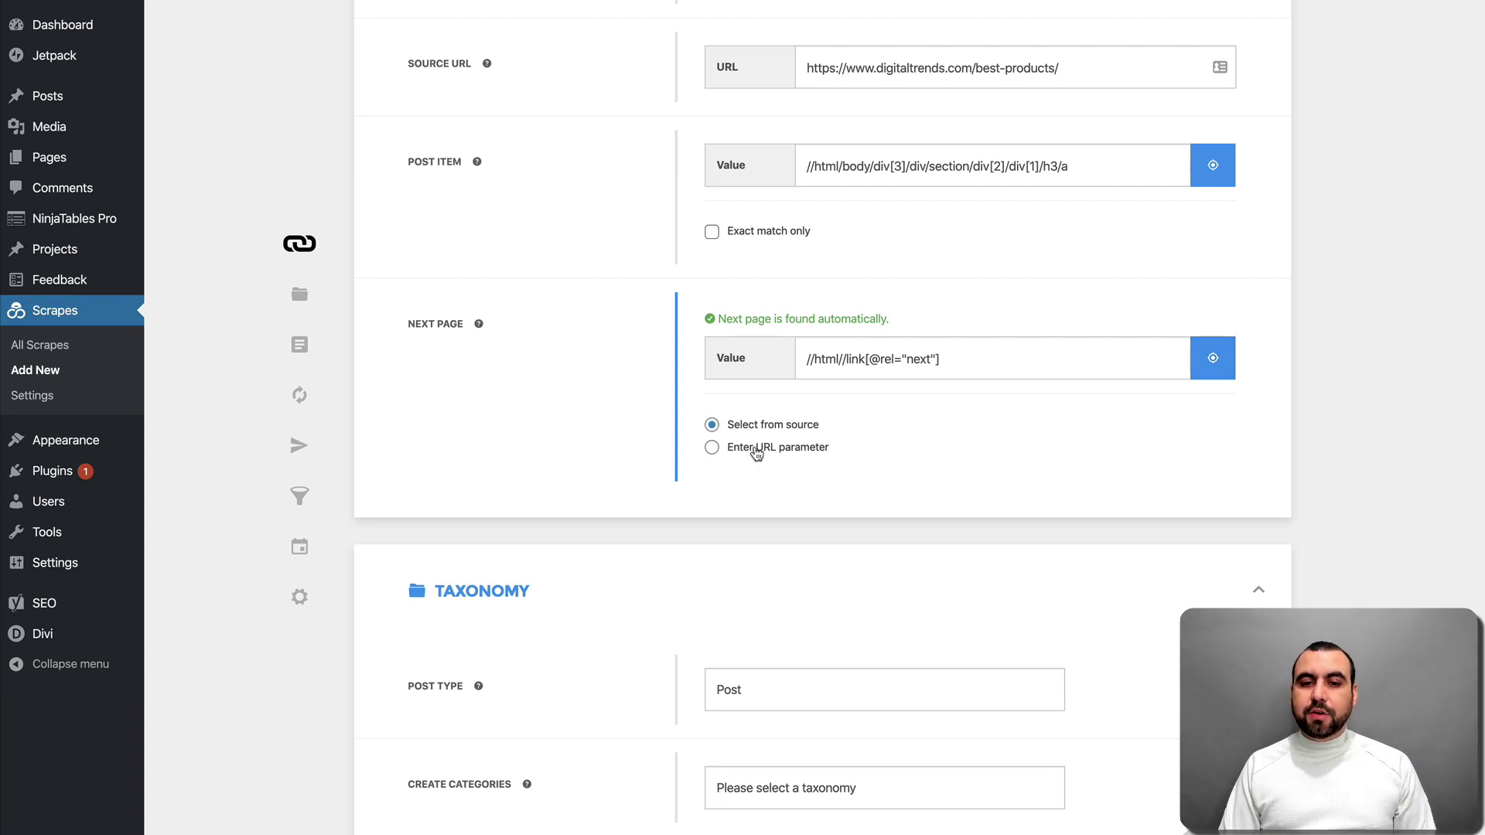
scroll(919, 468, "down", 5)
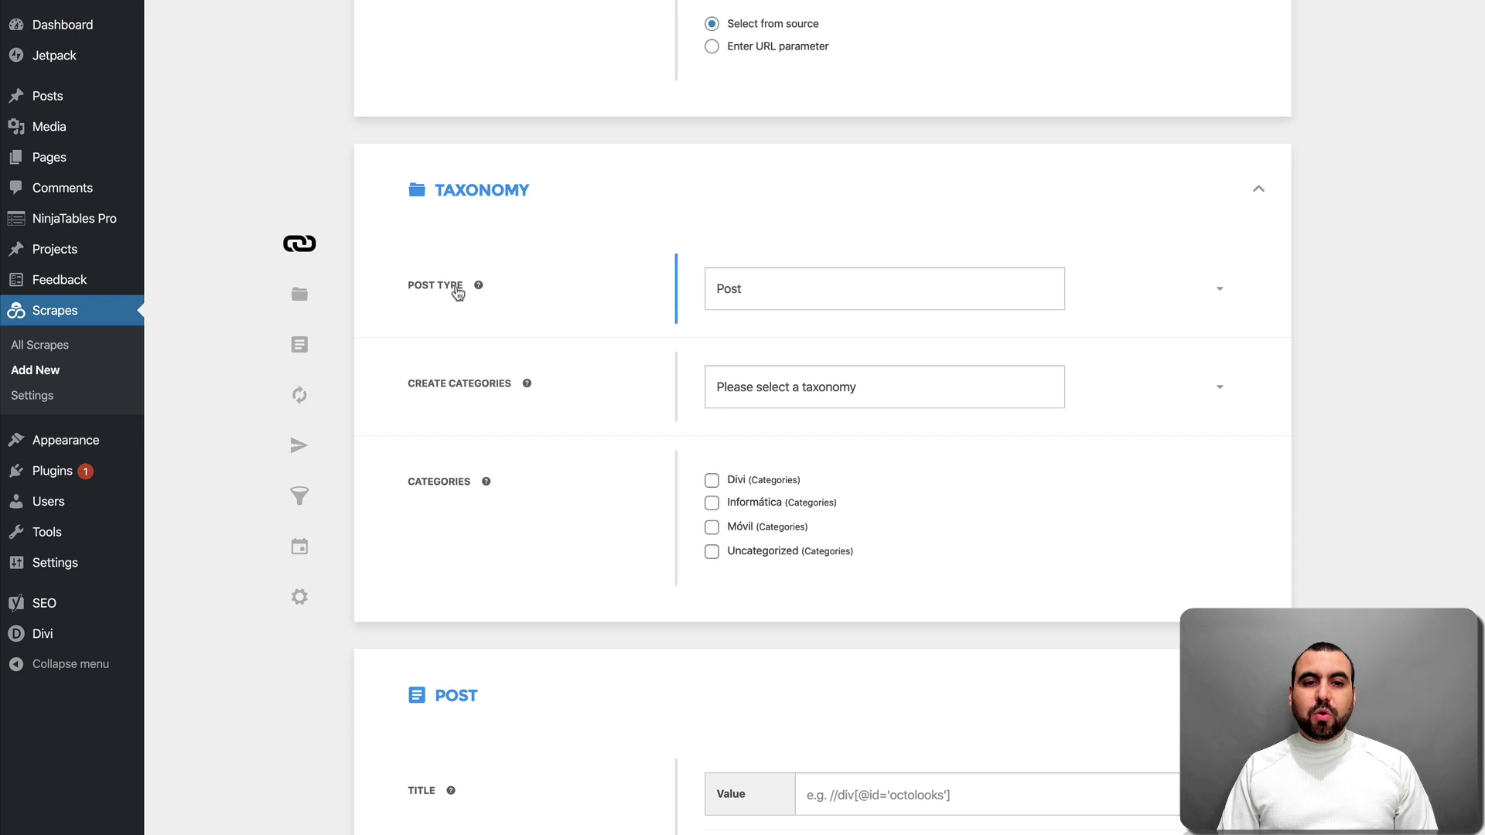
mouse_move(480, 286)
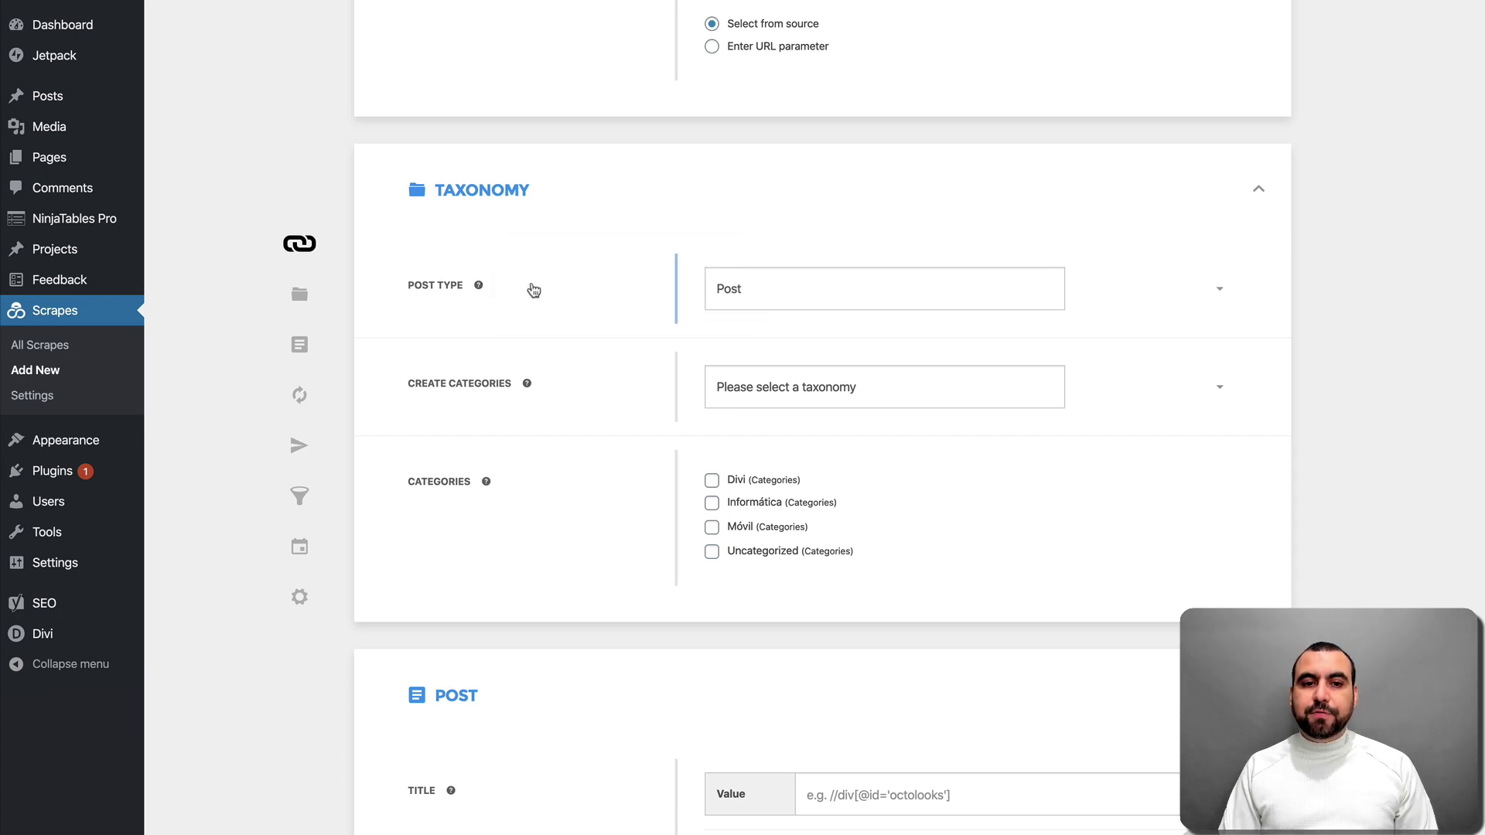
left_click(867, 287)
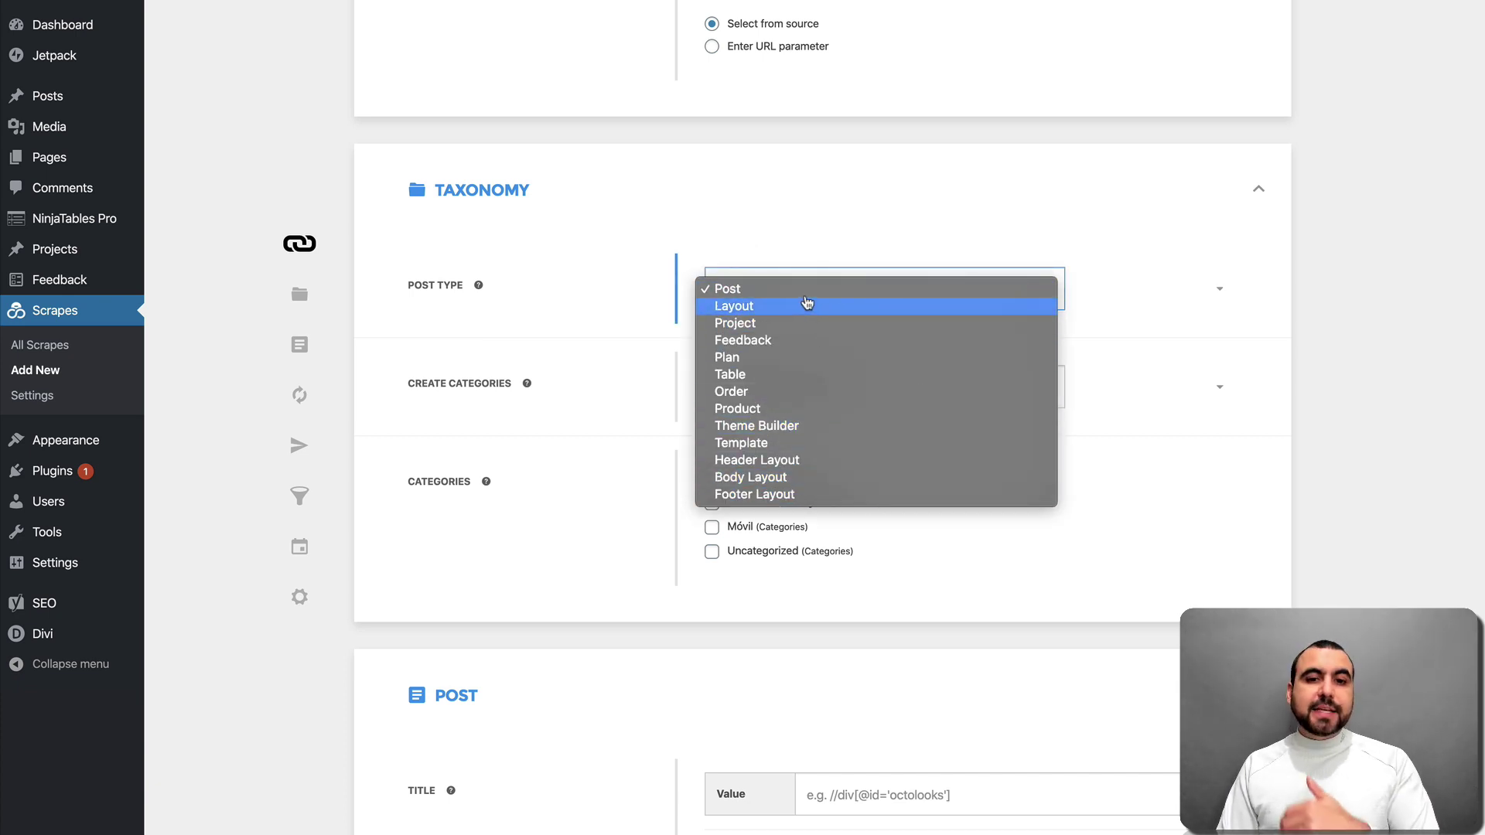
left_click(608, 300)
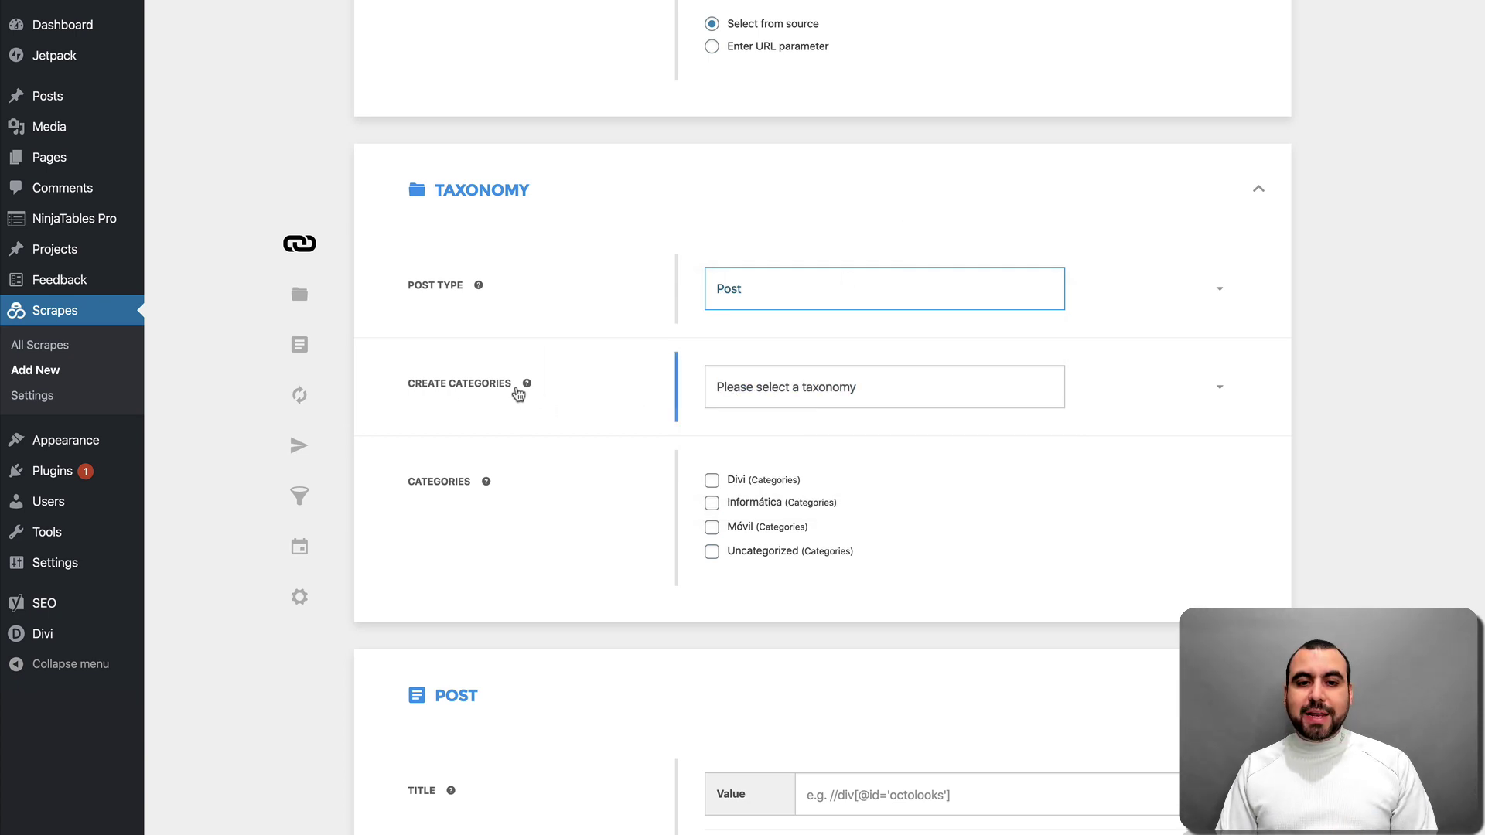
- Set Create Categories to the Categories taxonomy and pick the article's "Computing" label as its value with the visual selector
left_click(993, 384)
left_click(847, 410)
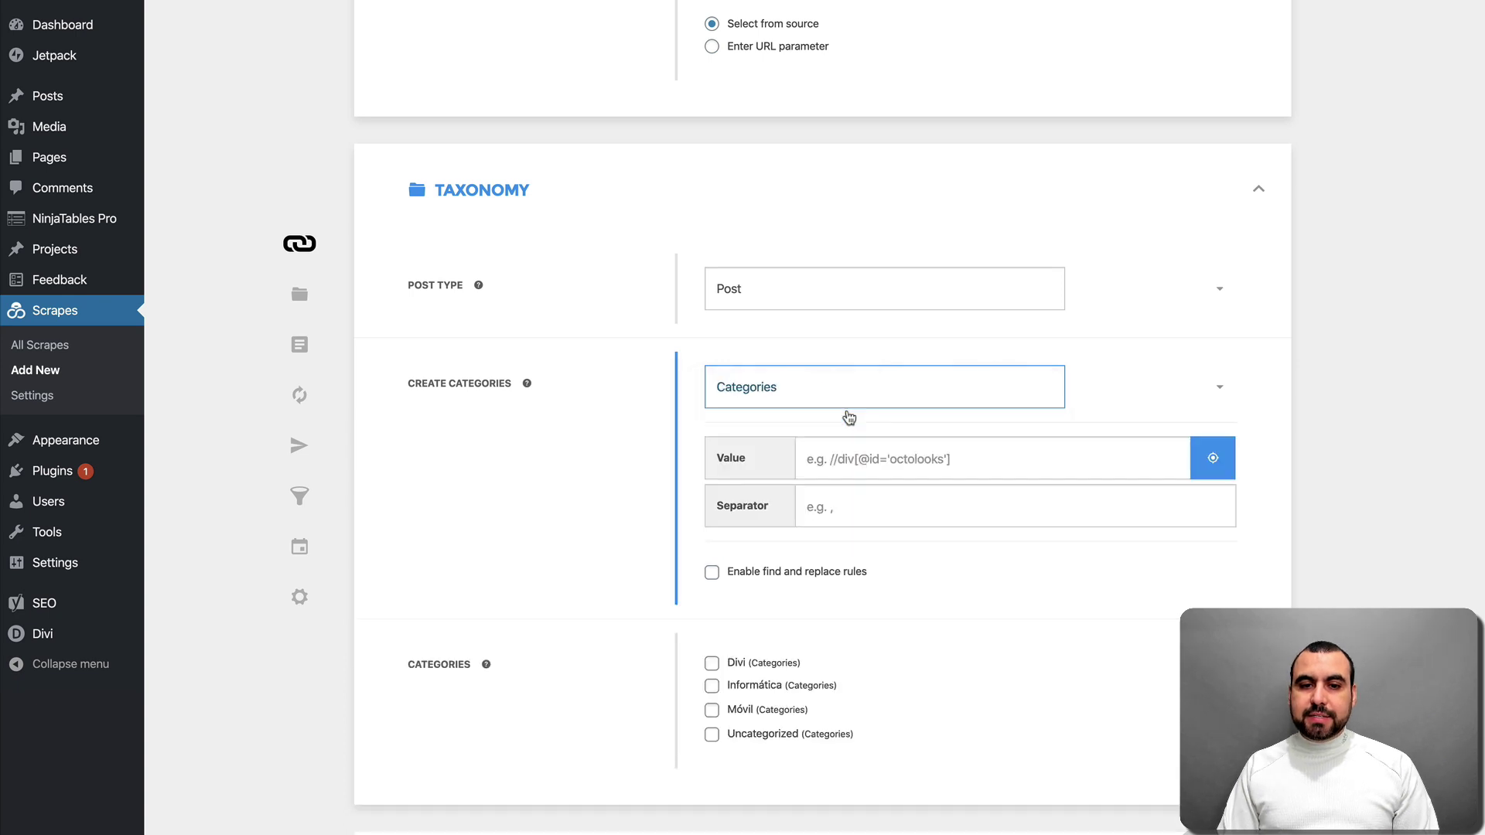
left_click(1213, 462)
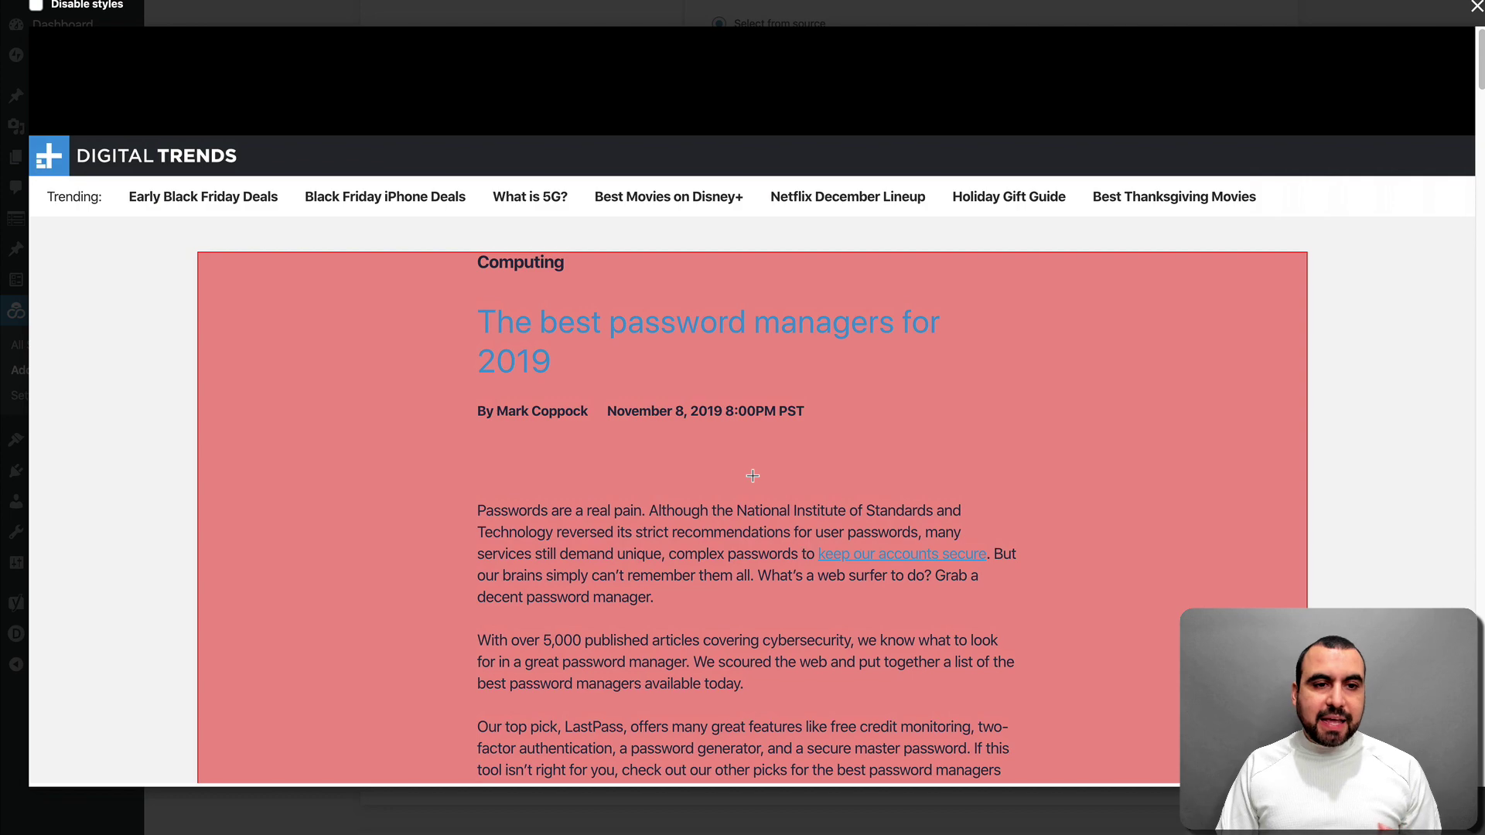
scroll(752, 475, "down", 15)
scroll(753, 462, "down", 15)
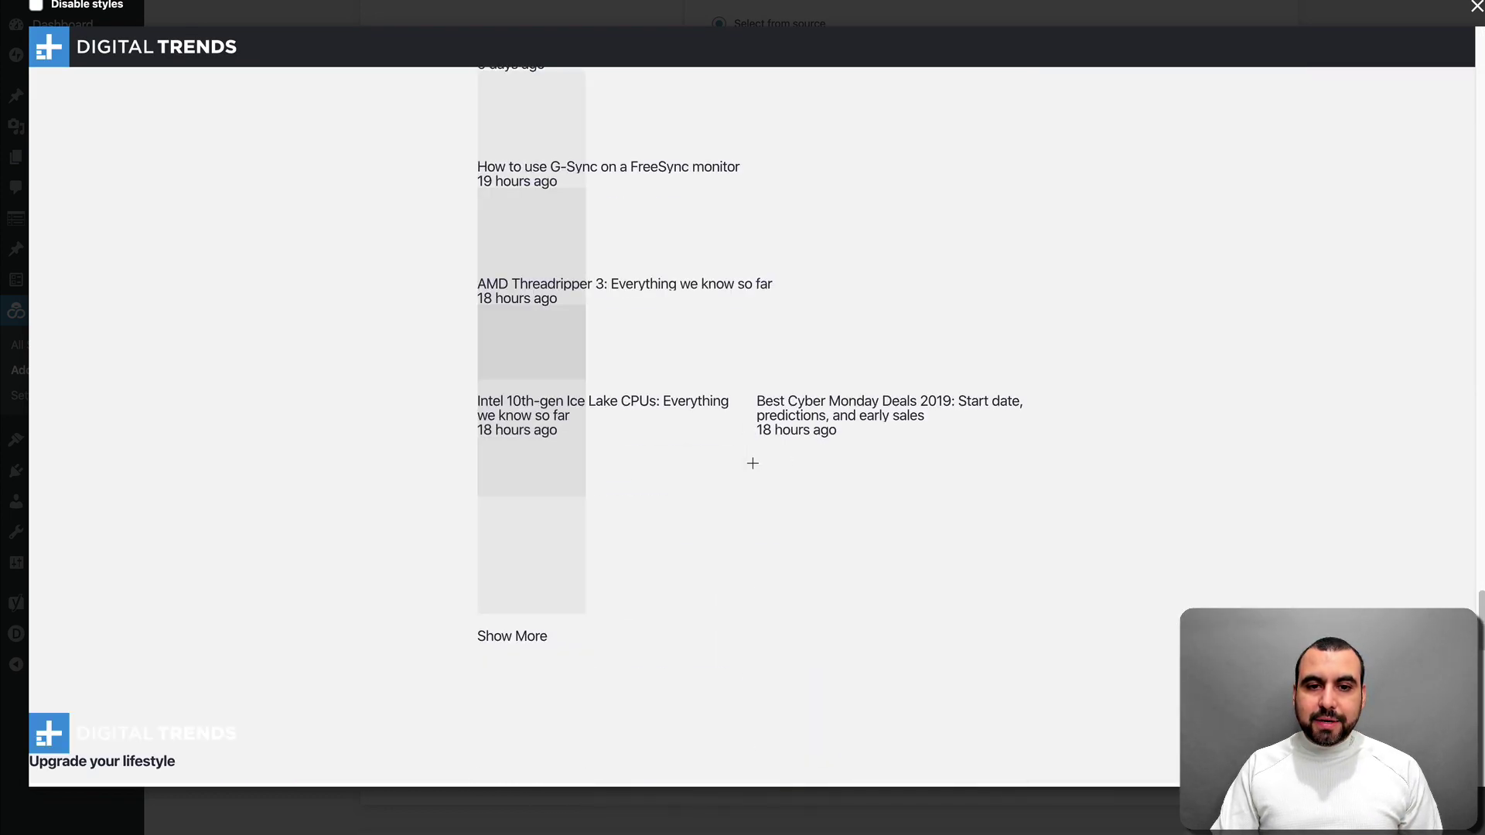
scroll(753, 462, "up", 10)
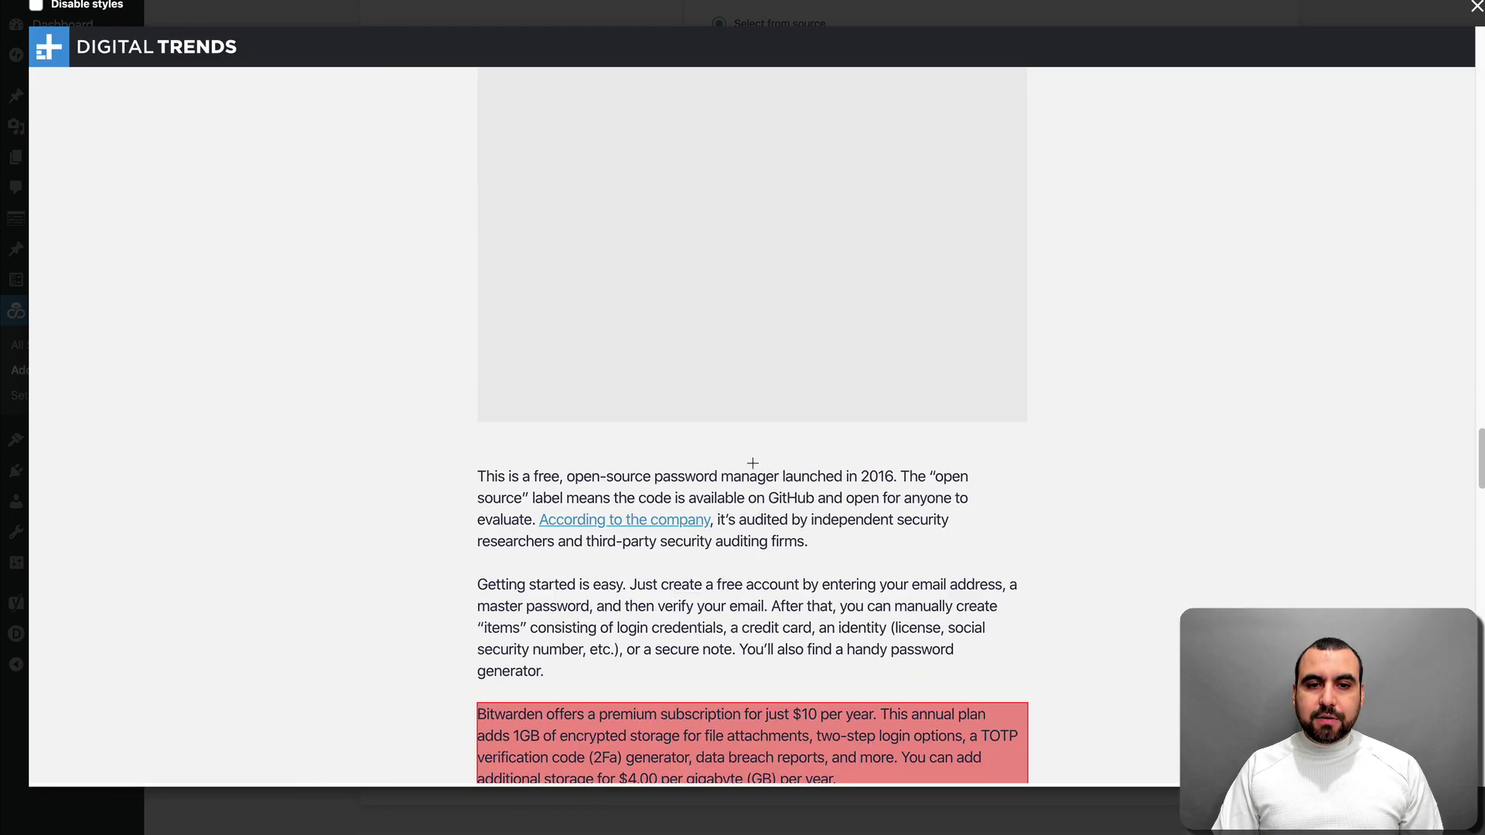
scroll(752, 463, "up", 20)
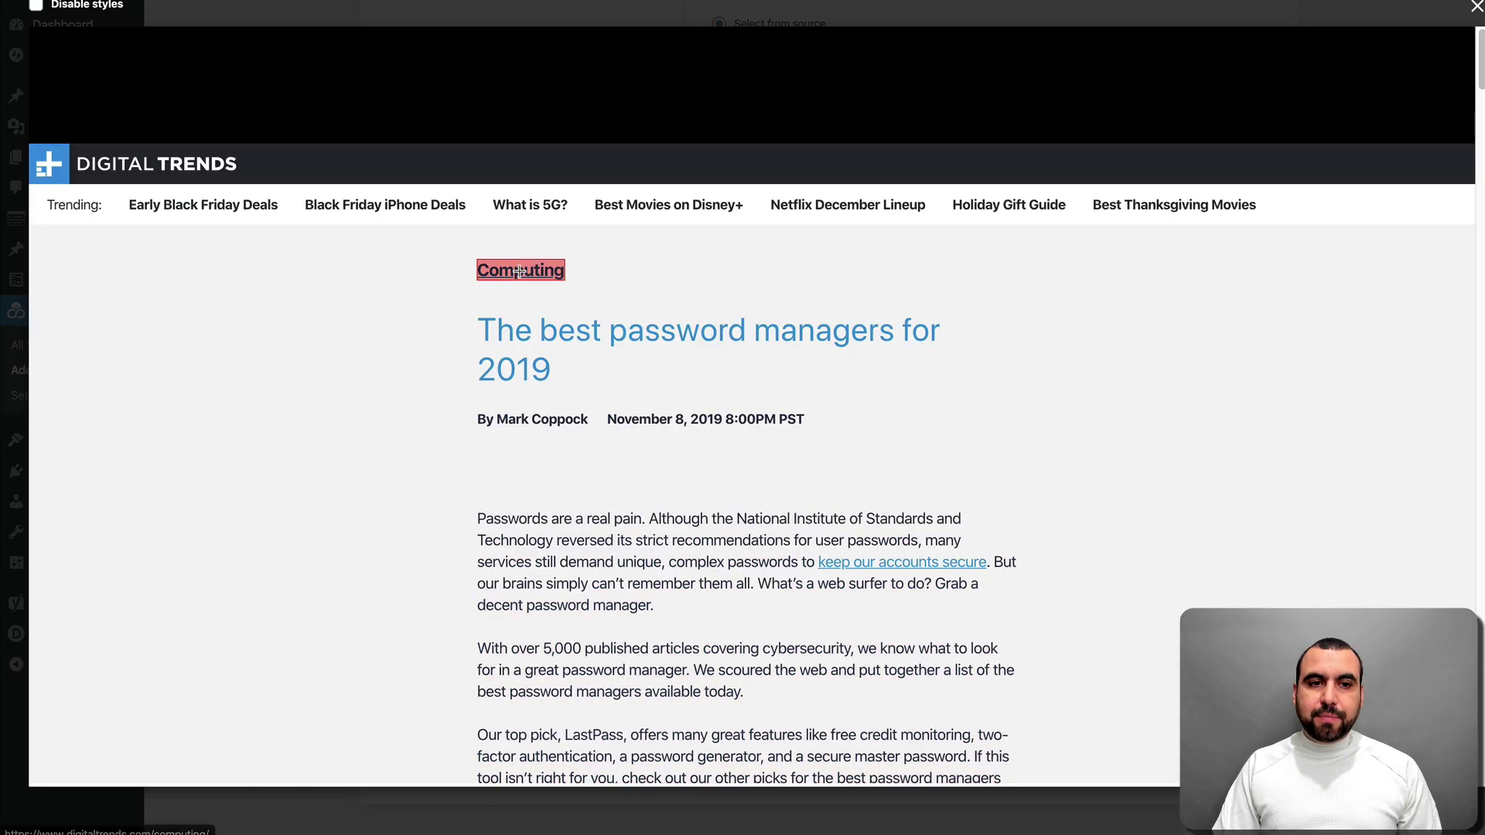
left_click(520, 271)
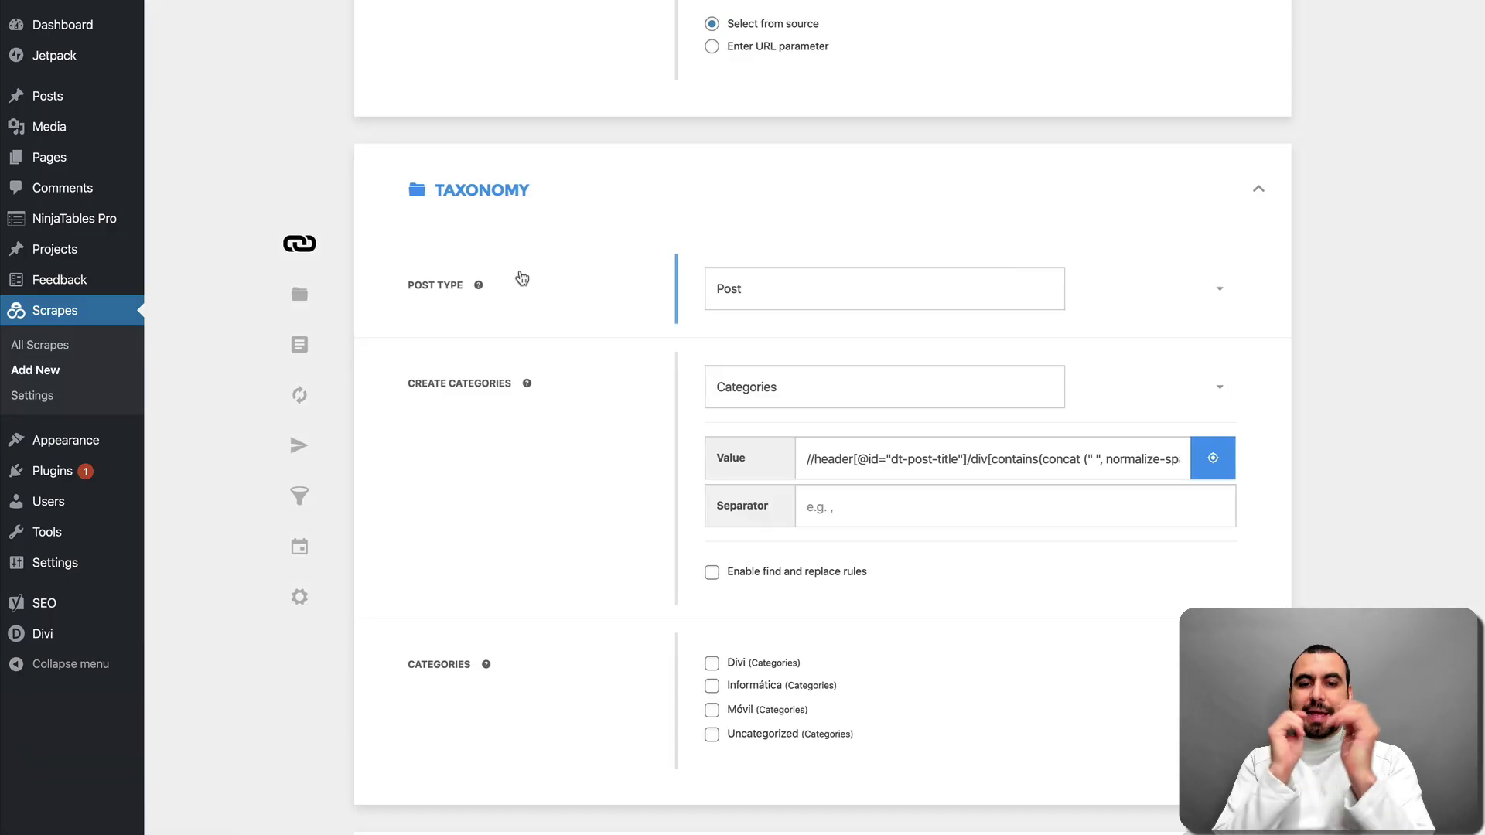
- Set the created categories' separator to a comma and assign the Uncategorized category
scroll(660, 424, "down", 3)
left_click(851, 225)
type(",")
left_click(591, 285)
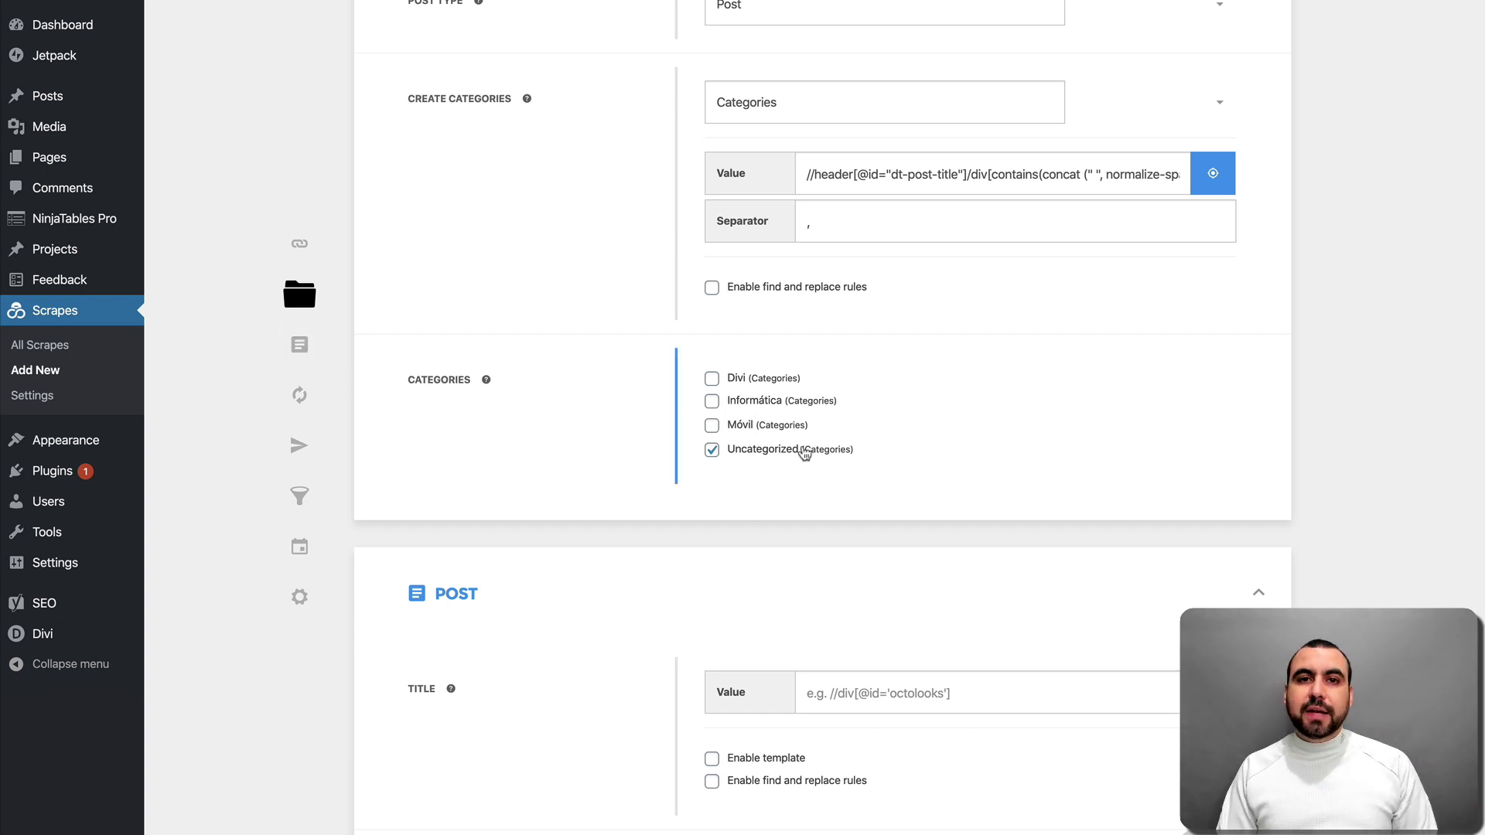
- Pick the article headline "The best password managers for 2019" as the post title with the visual selector
scroll(875, 491, "down", 5)
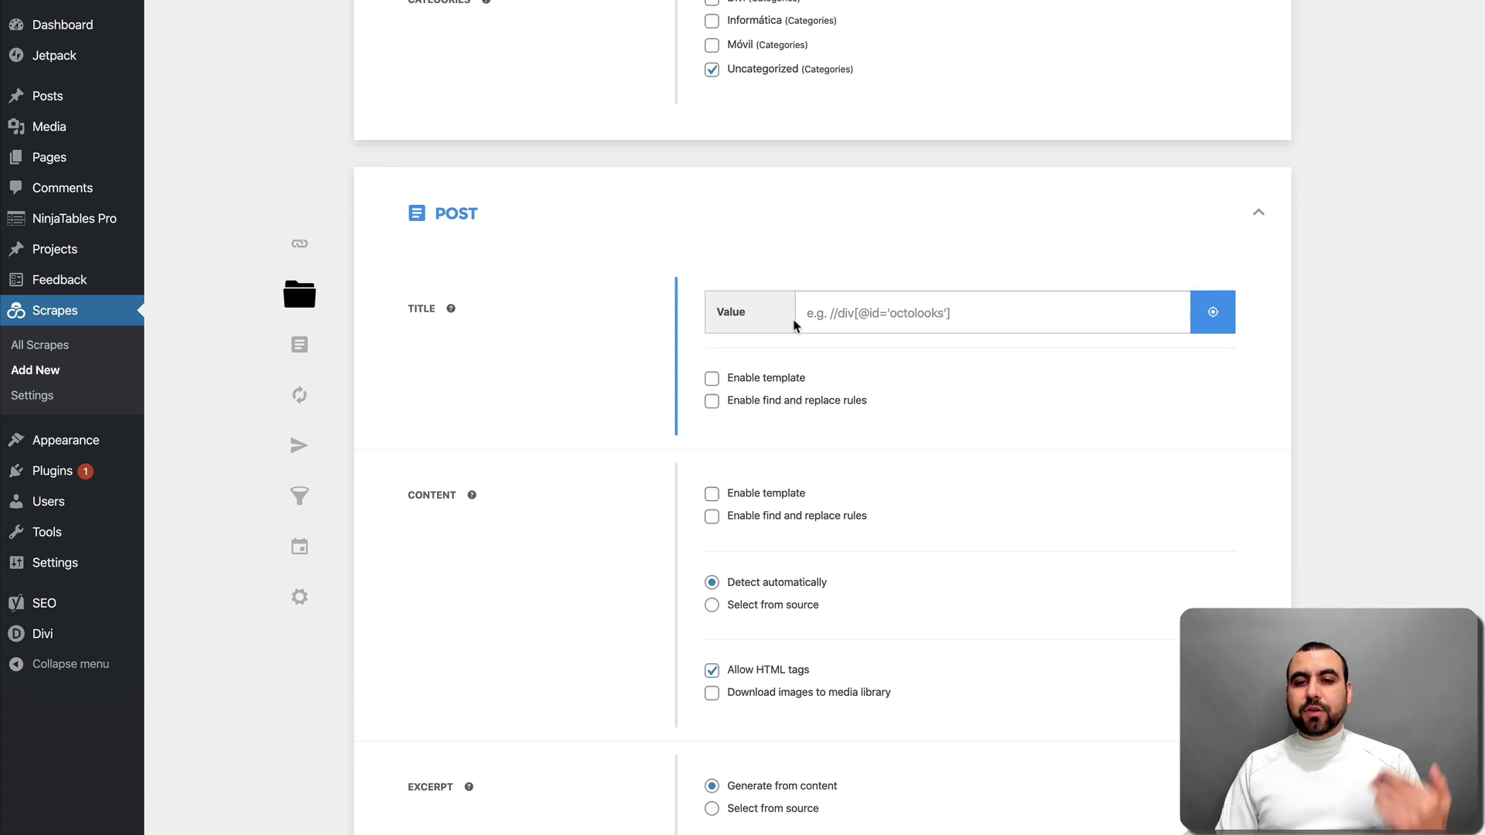
left_click(1213, 312)
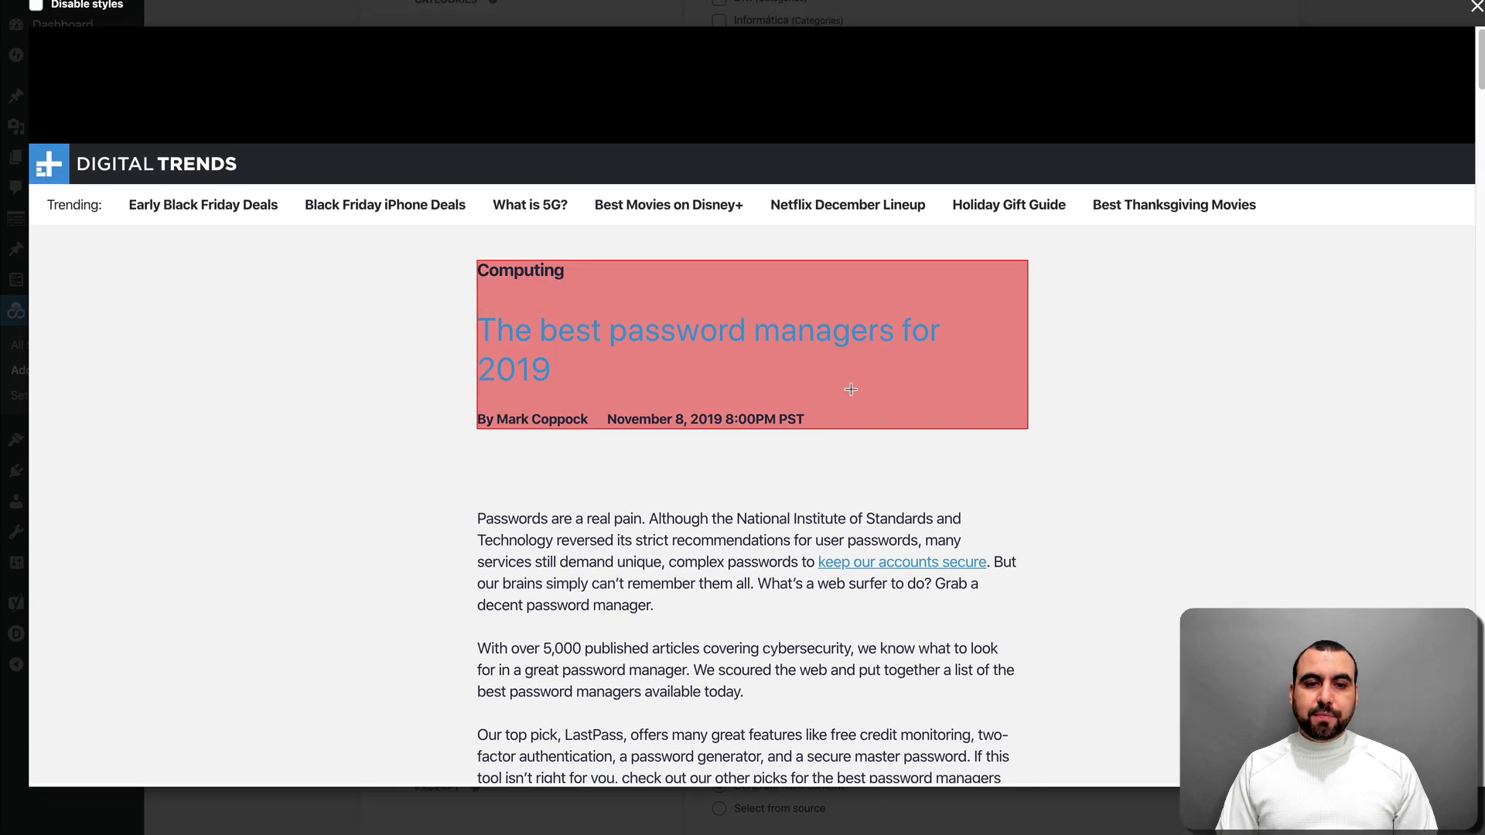
left_click(549, 329)
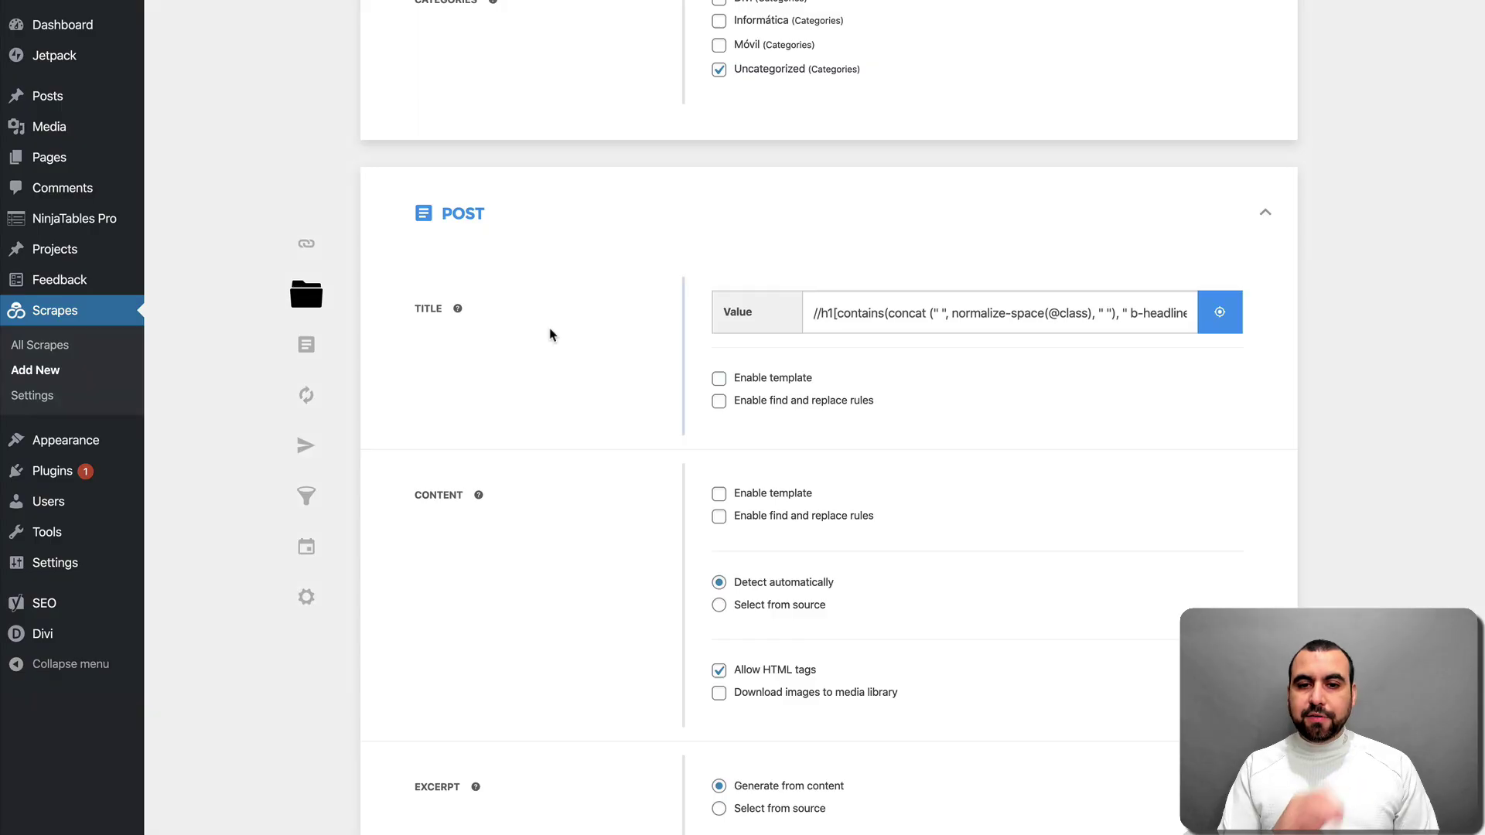
- Enable find and replace rules for the post title and add a rule replacing 2019 with 2020
scroll(907, 411, "down", 2)
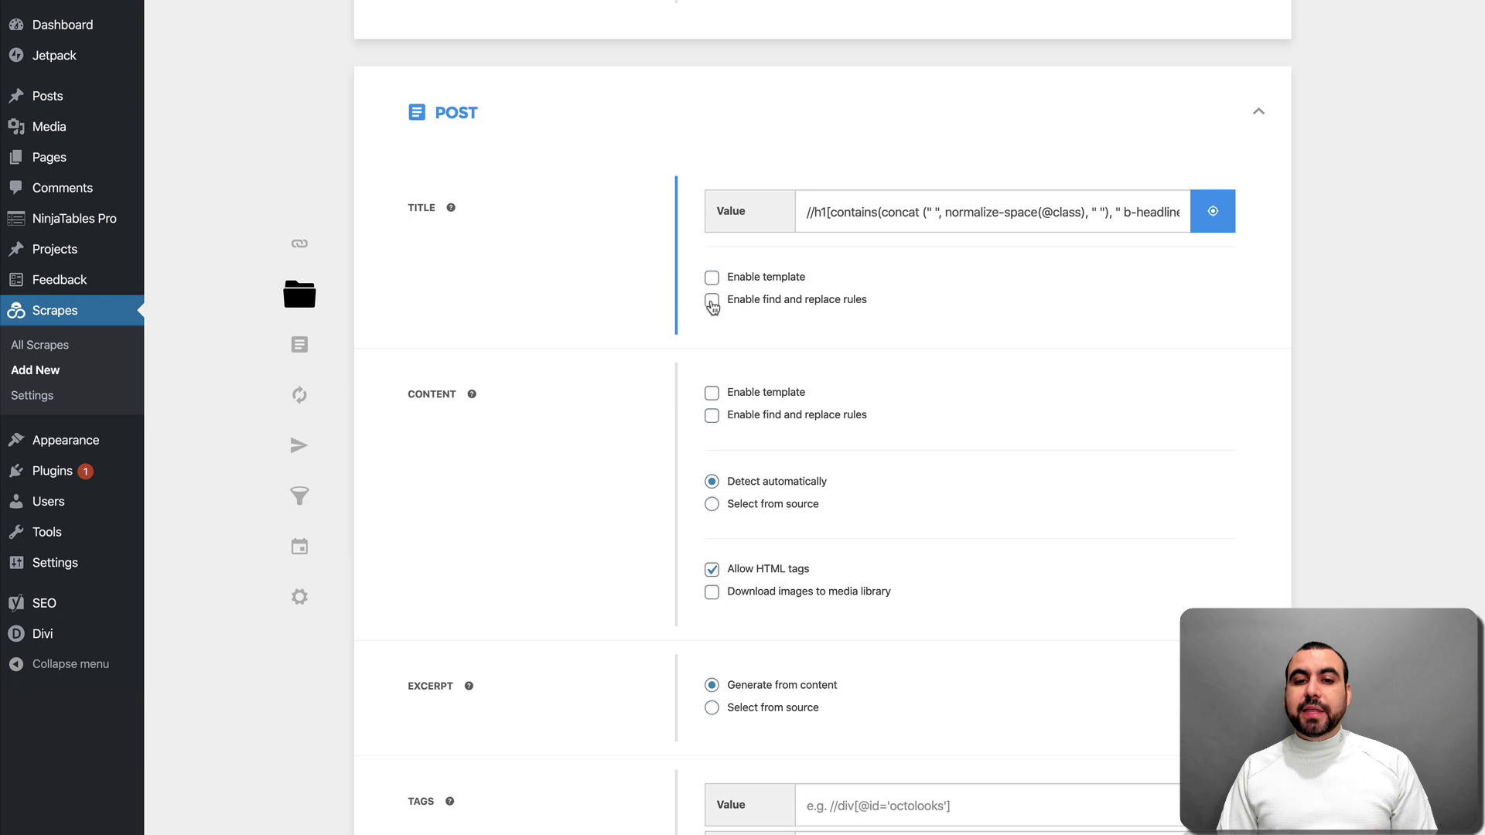
left_click(712, 301)
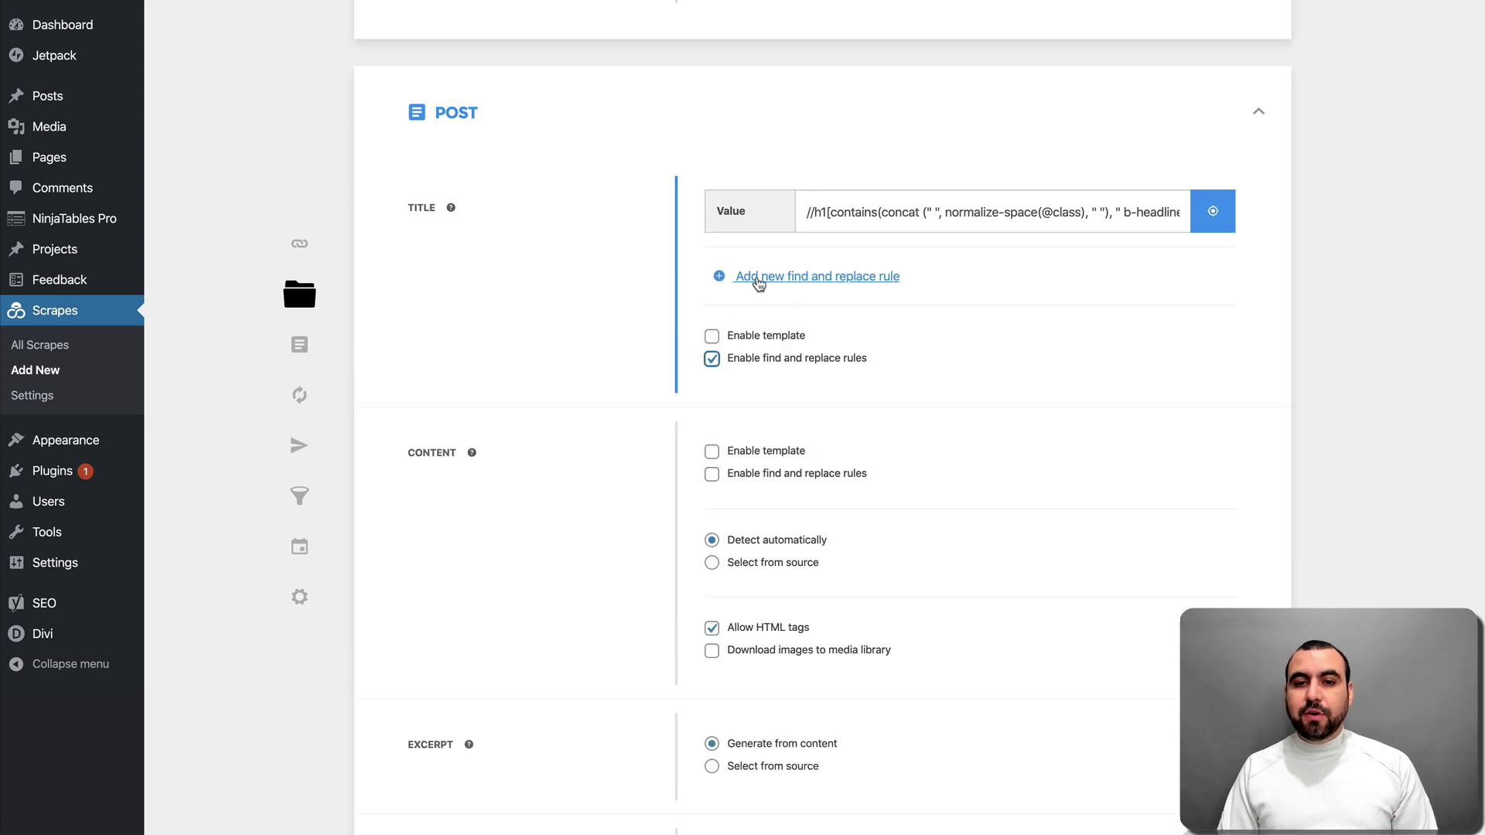
left_click(757, 278)
left_click(906, 285)
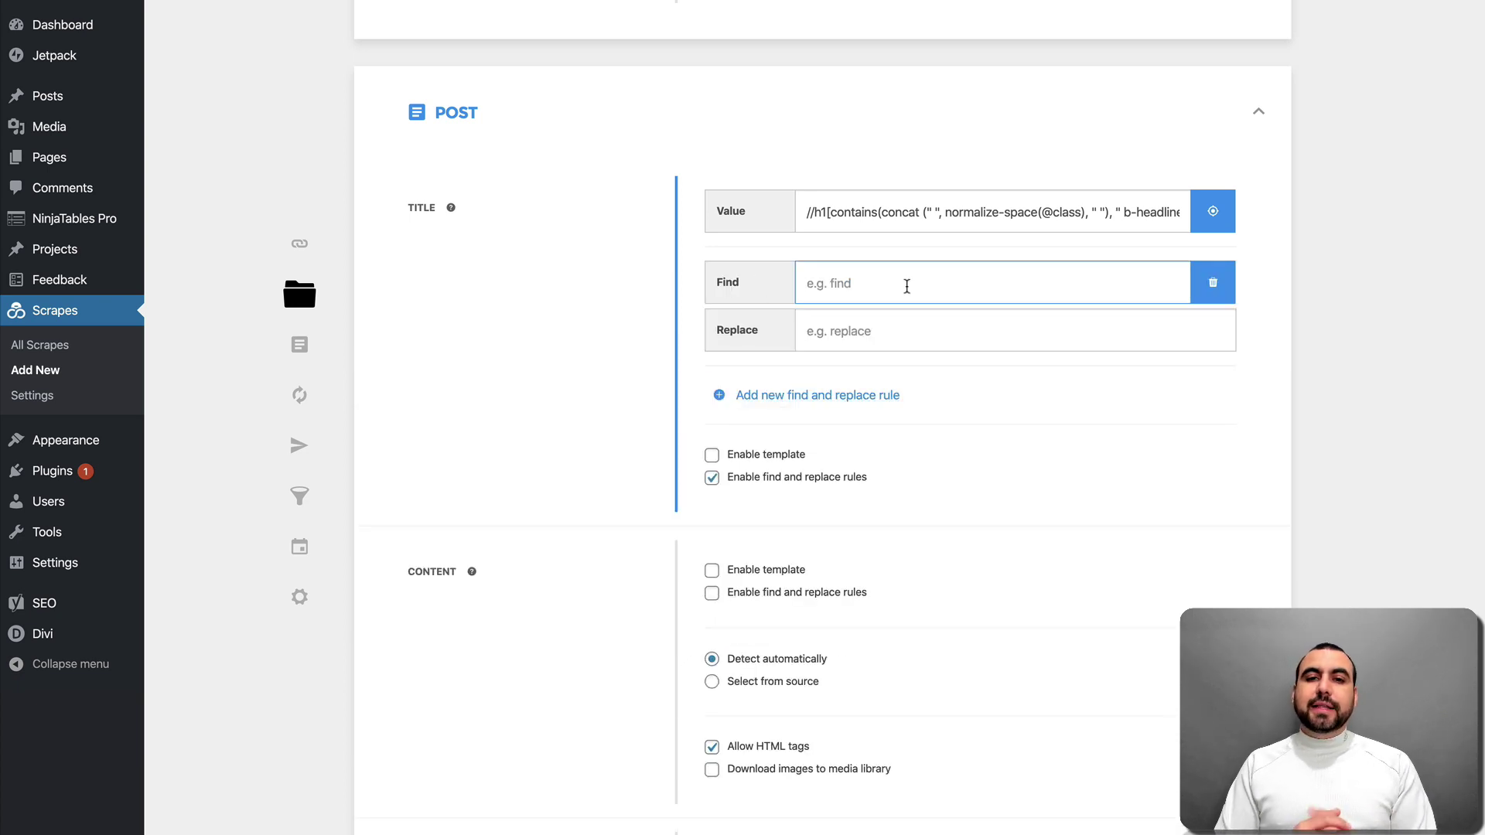
left_click(1213, 211)
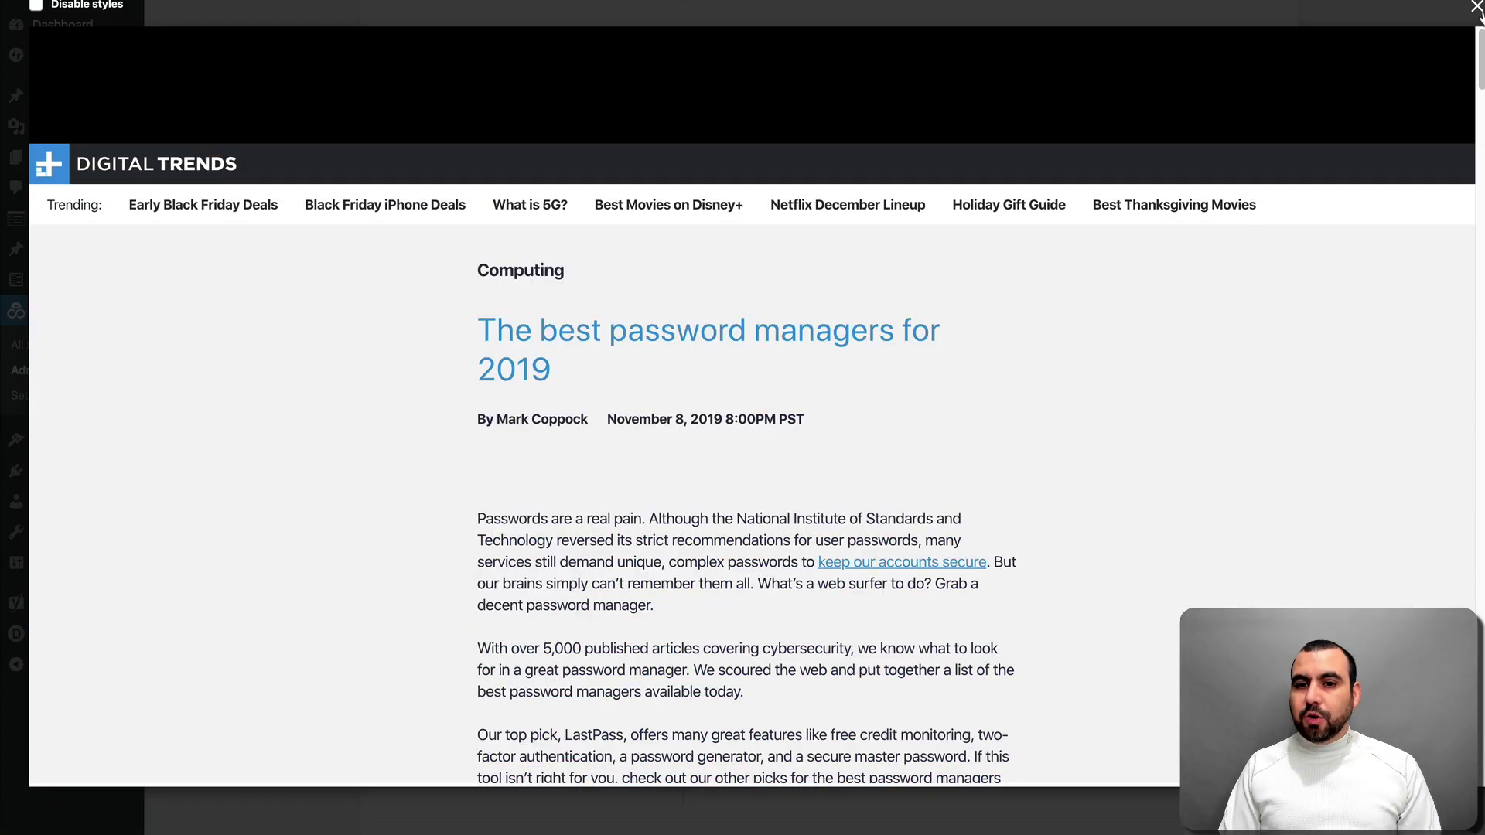
left_click(1475, 7)
left_click(904, 285)
type("201")
left_click(918, 322)
type("2020")
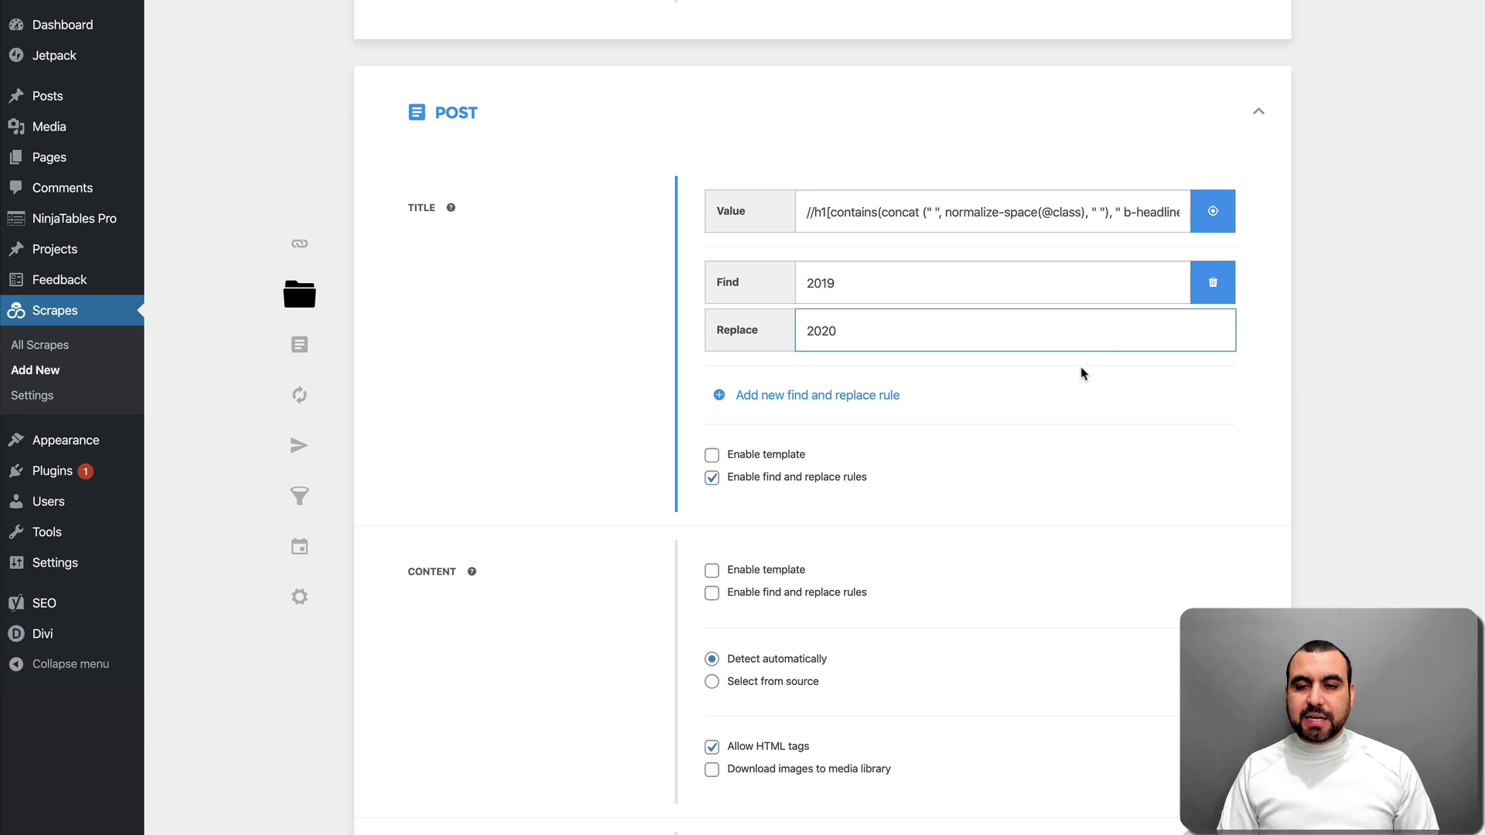
- Delete the title's find and replace rule and disable find and replace rules for the title
left_click(1215, 284)
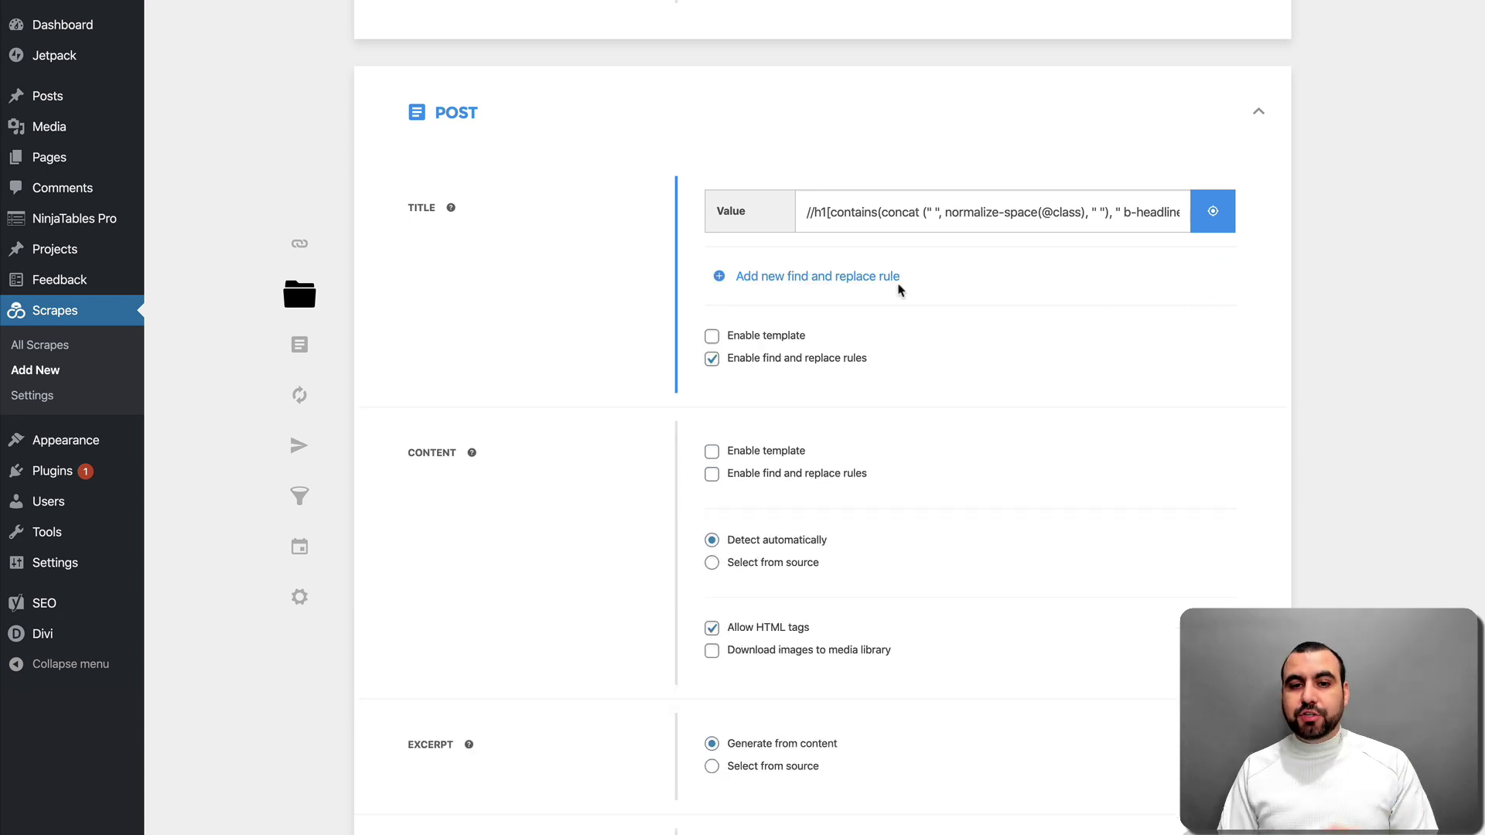
left_click(712, 359)
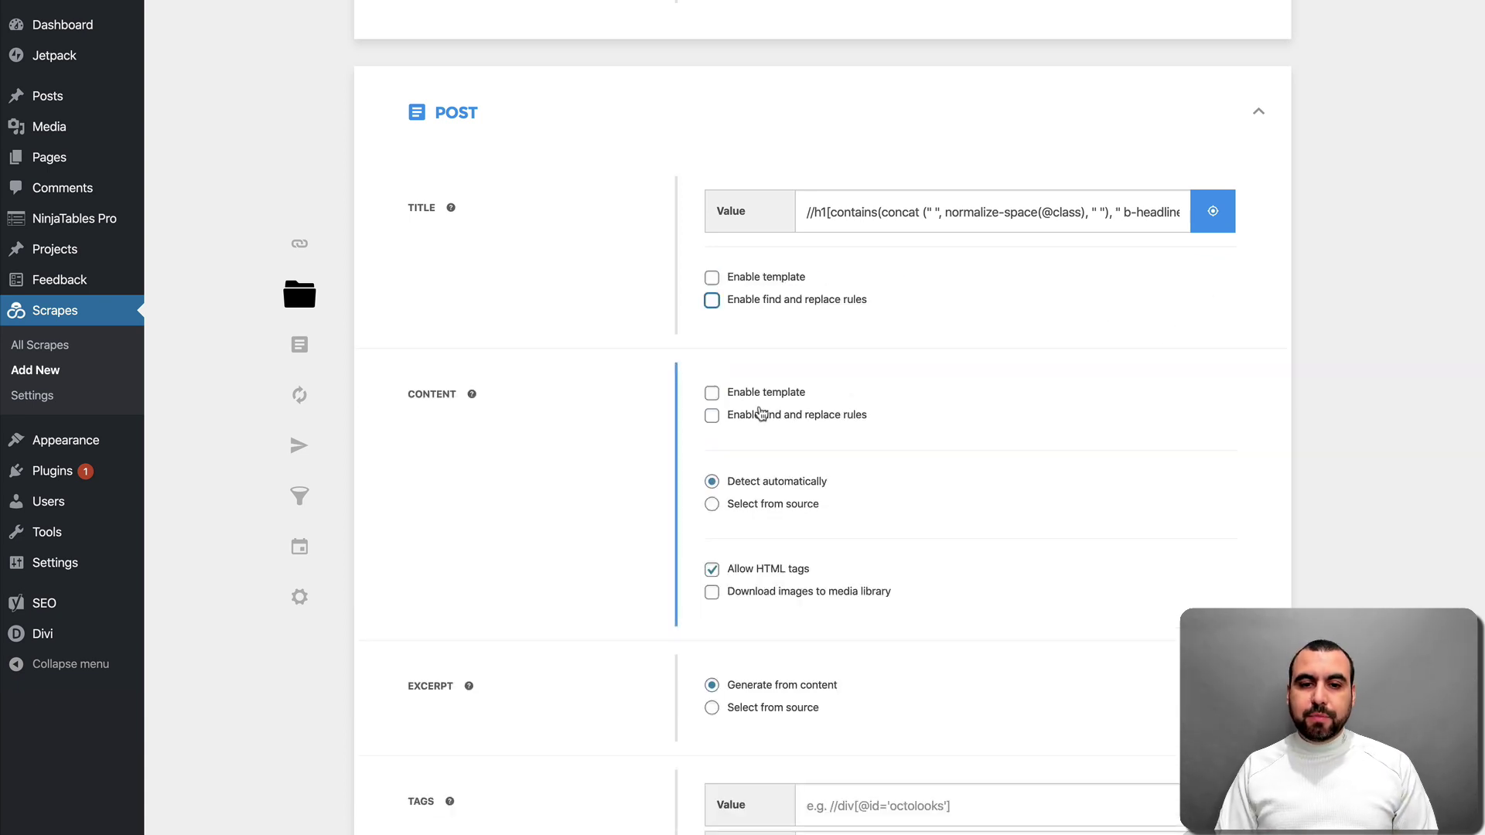
- Switch the post content to Select from source and pick the large block enclosing the article's headline and body text
scroll(855, 403, "down", 3)
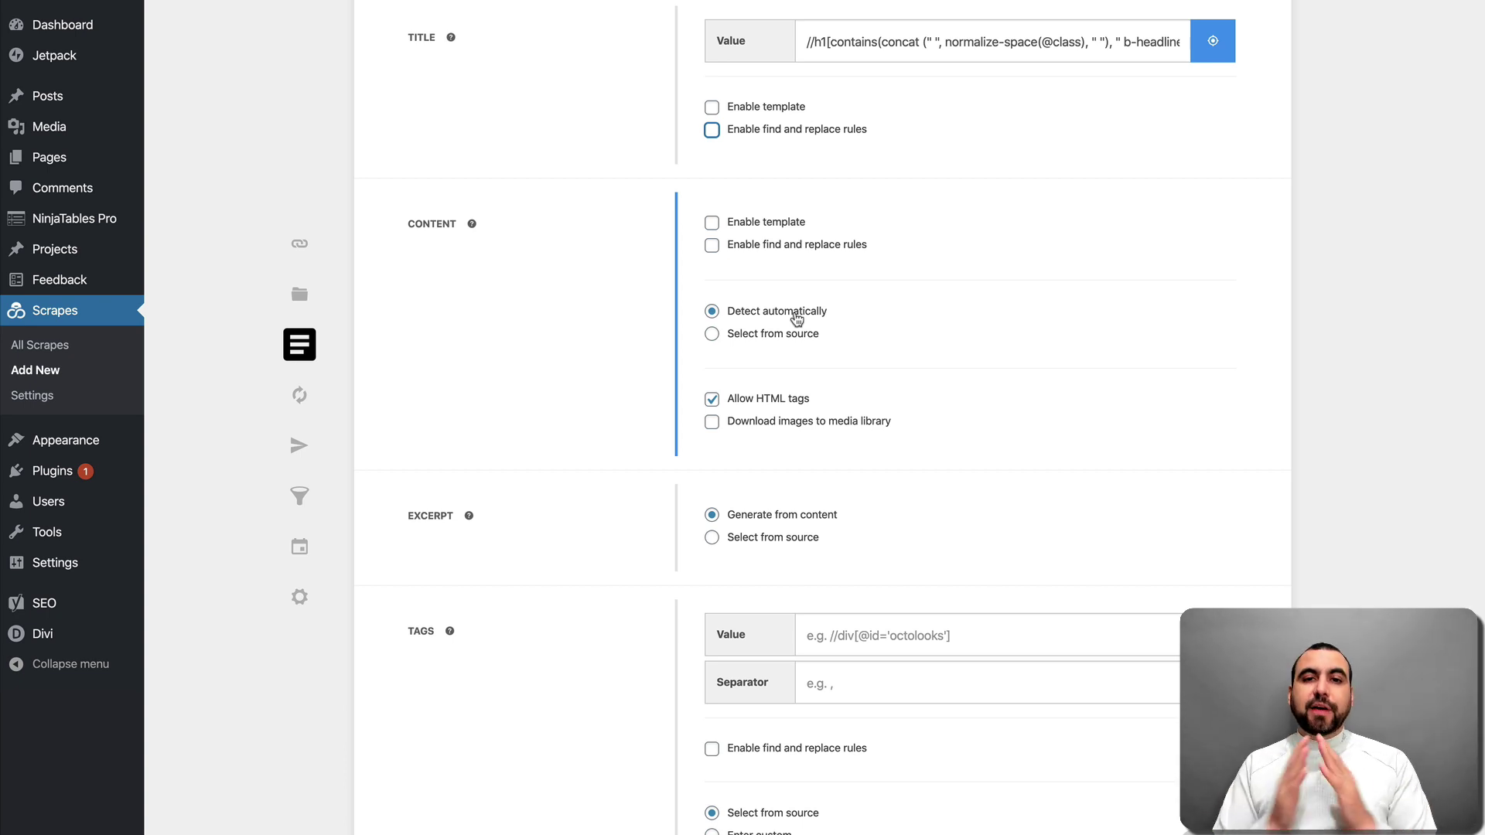
left_click(783, 335)
left_click(1213, 228)
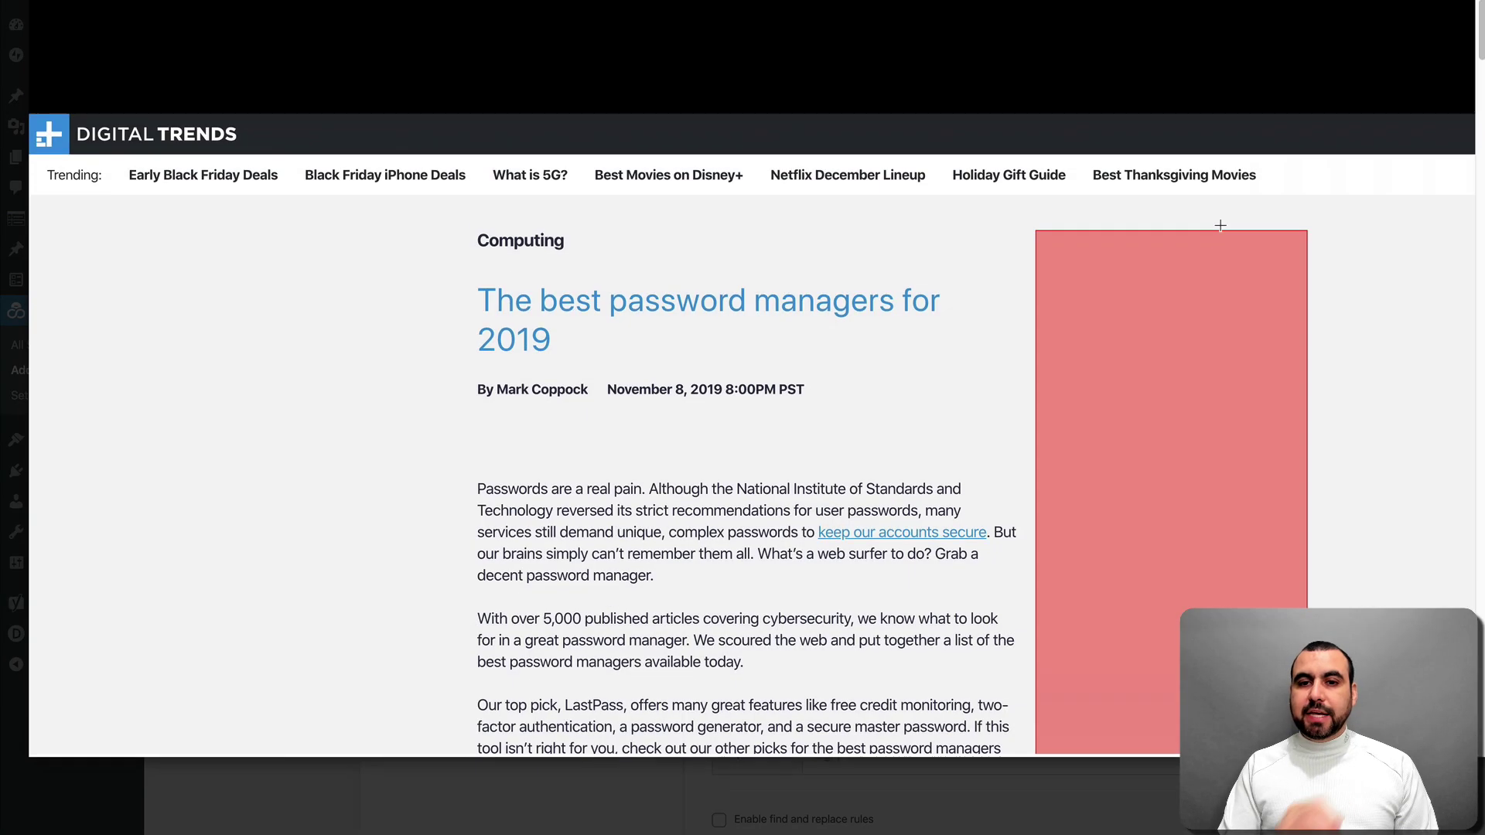
scroll(392, 448, "down", 5)
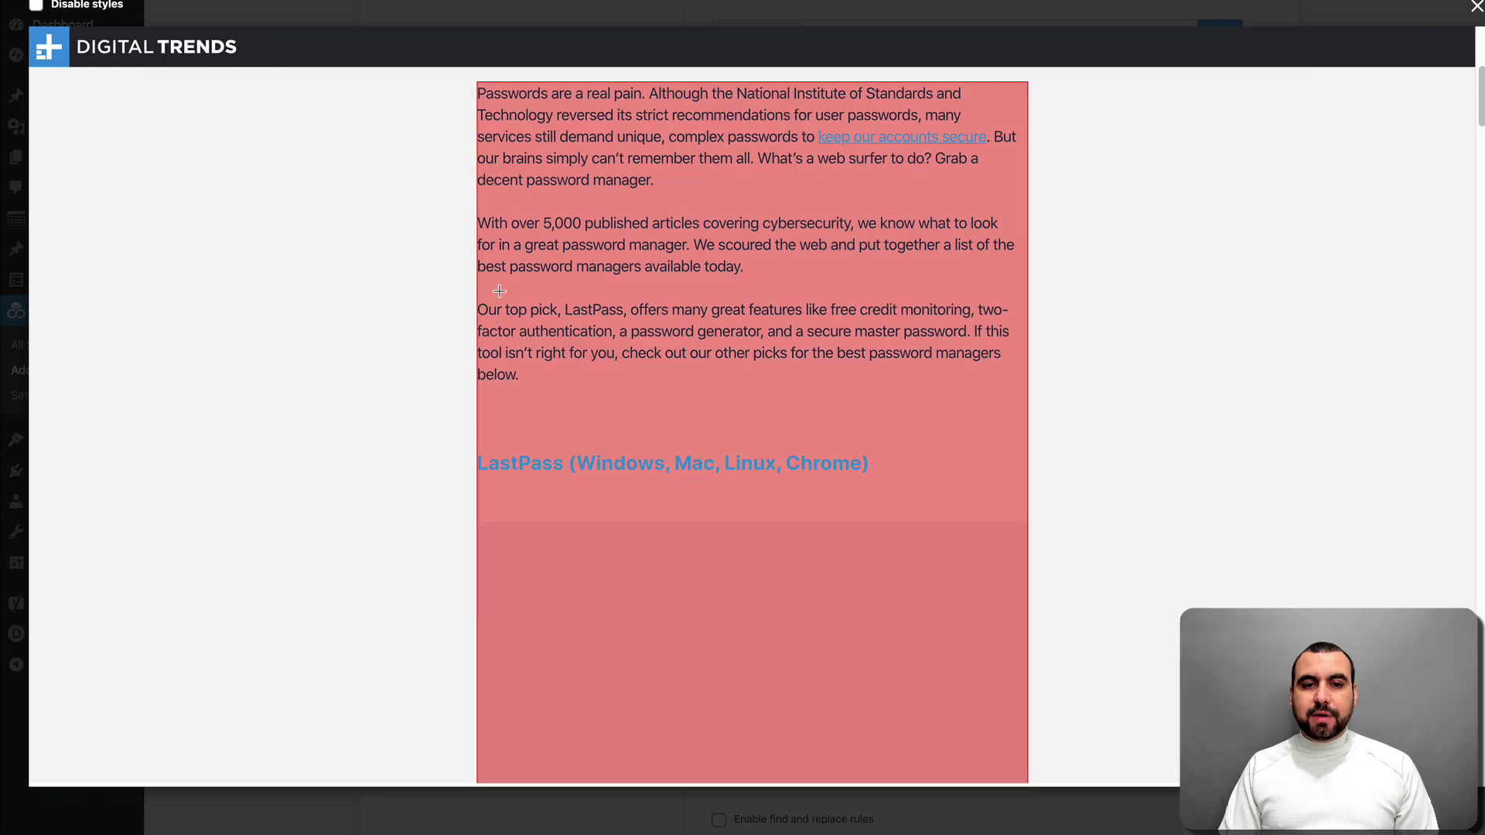
scroll(498, 289, "up", 3)
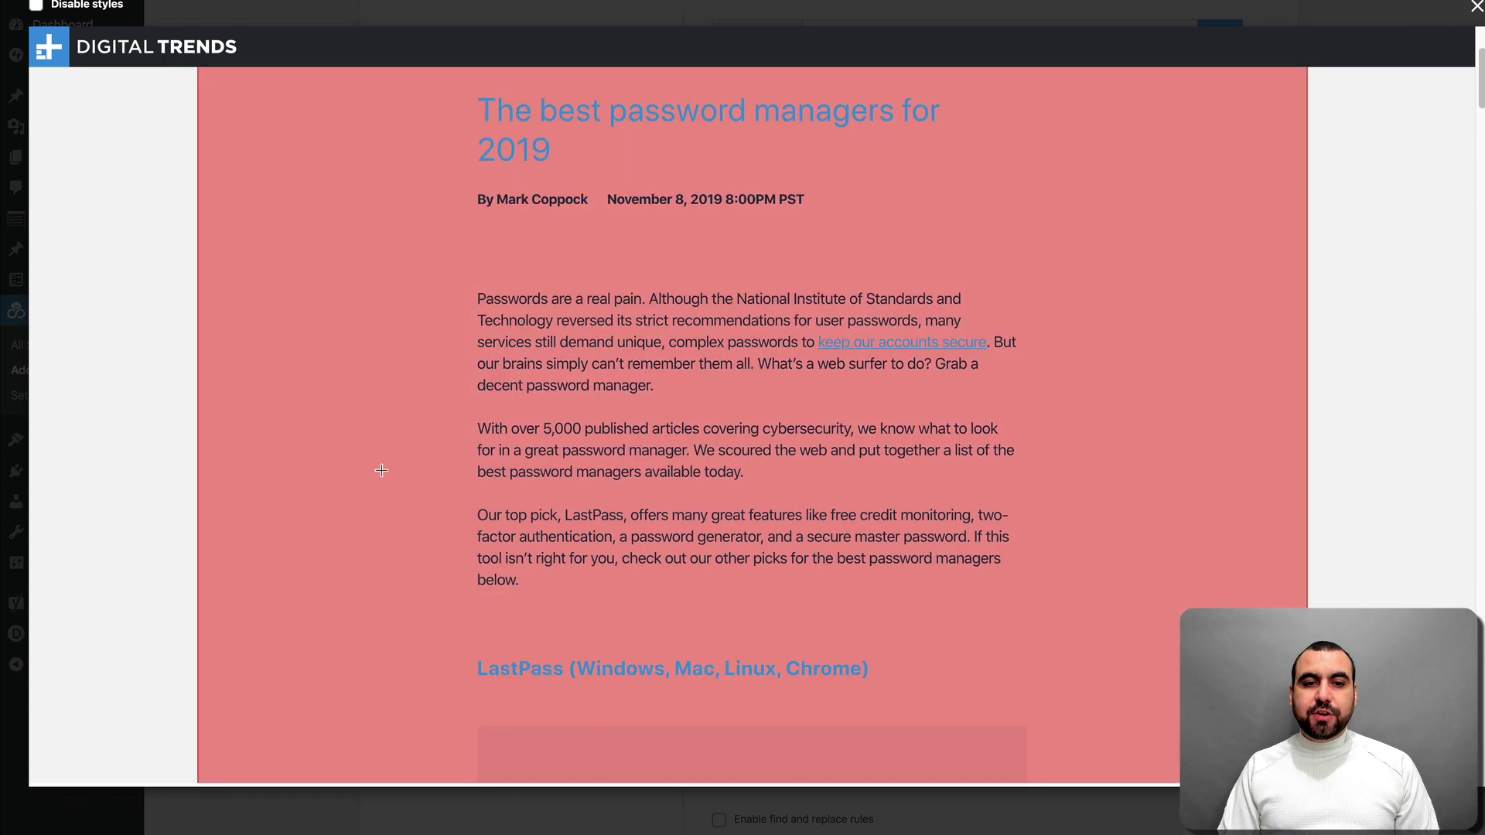
left_click(381, 471)
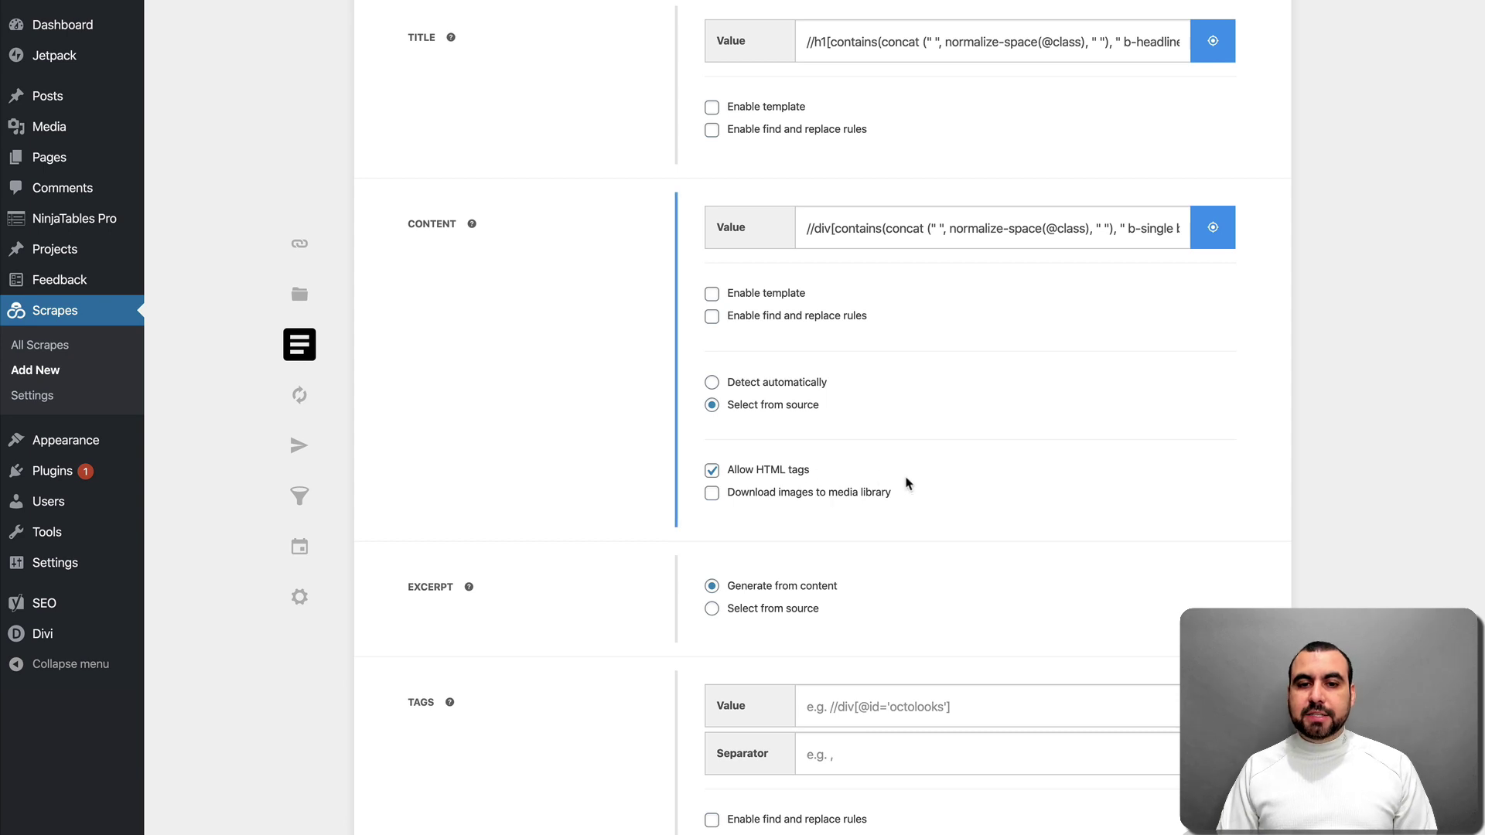
- Pick the article's "Computing" label as the source value for the post tags with the visual selector
scroll(916, 489, "down", 2)
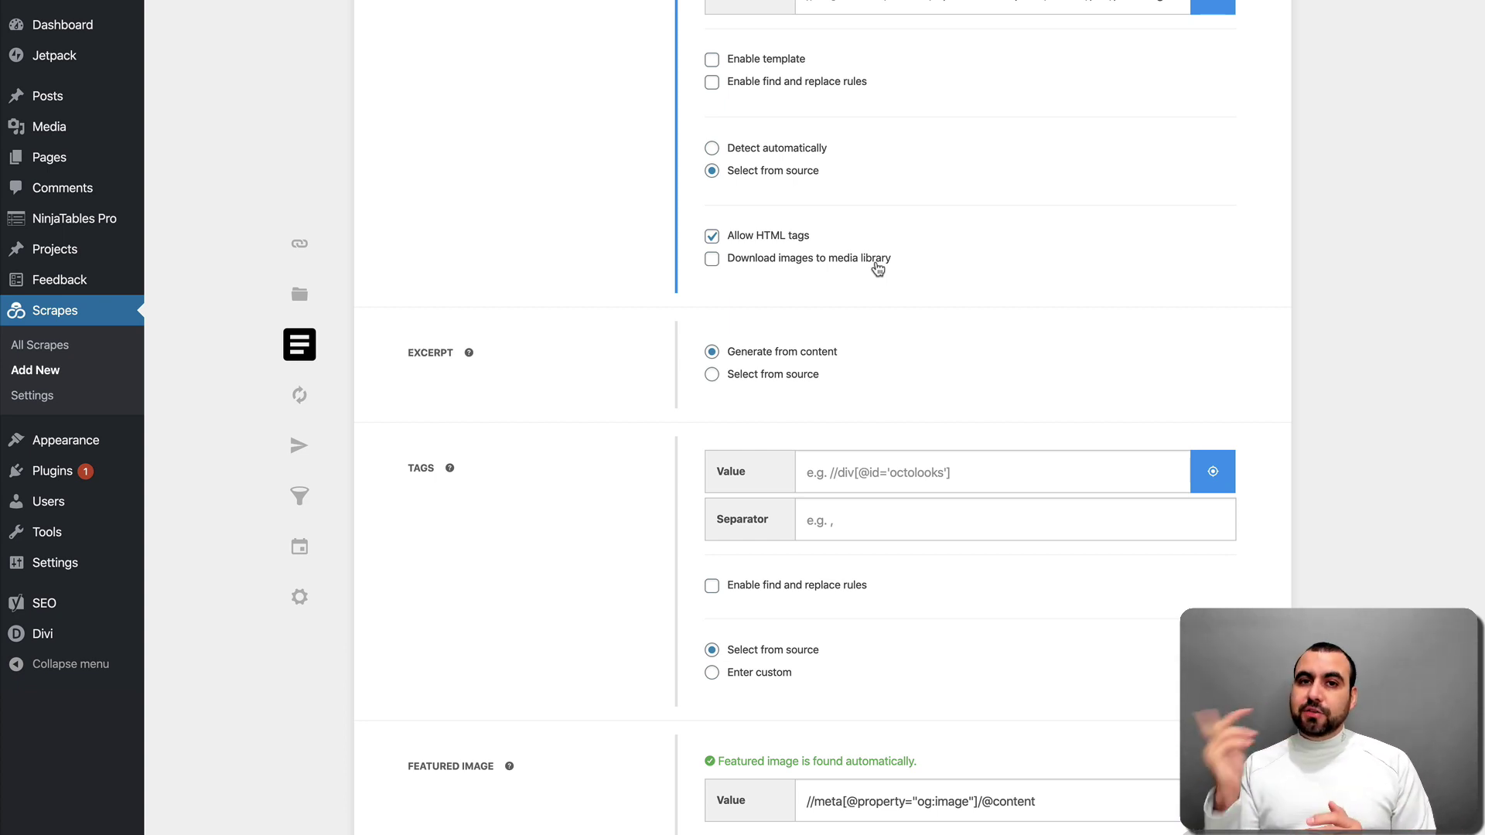
scroll(878, 268, "down", 3)
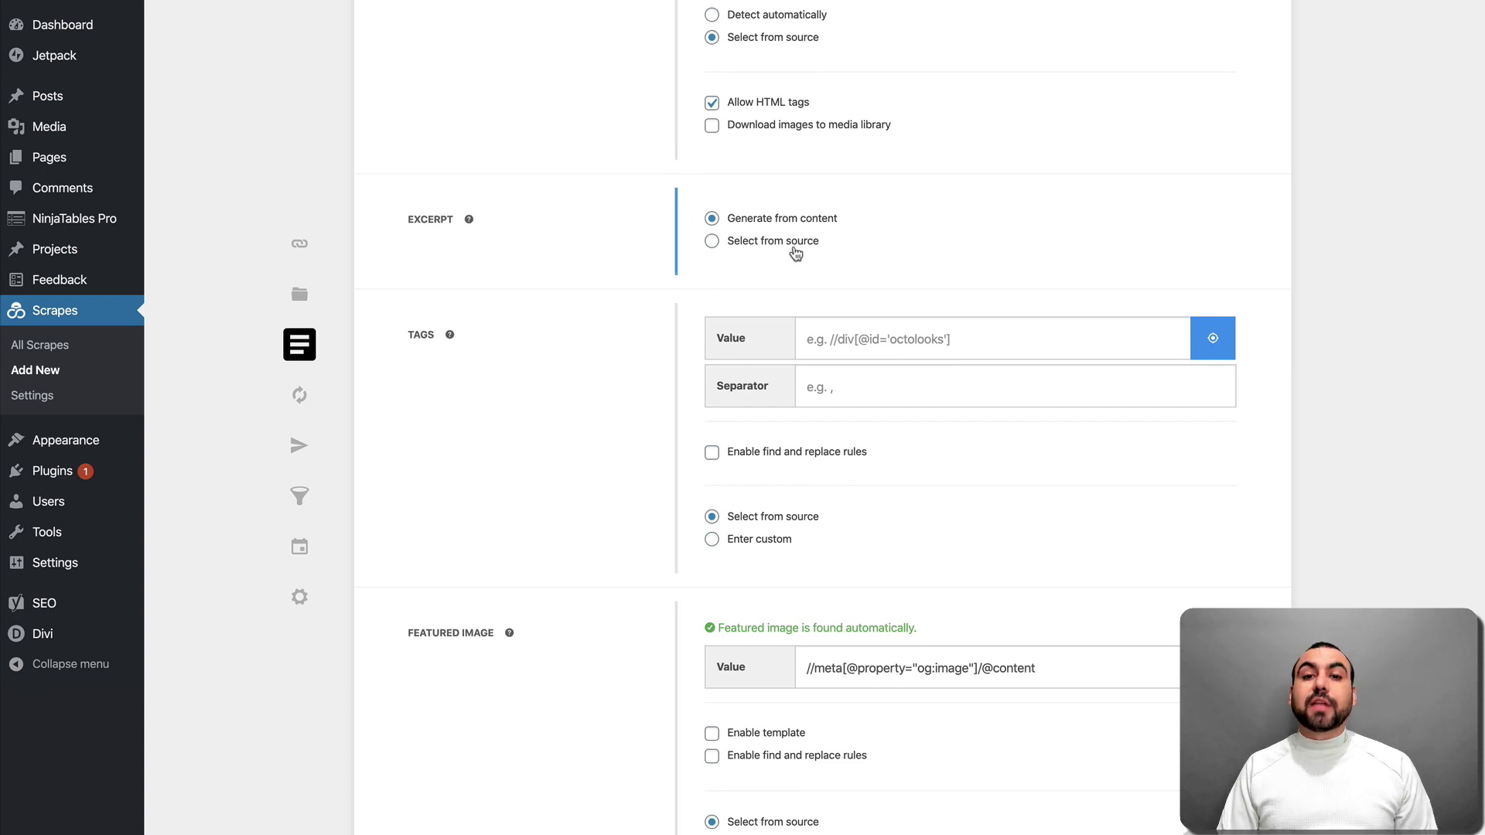
scroll(843, 262, "down", 3)
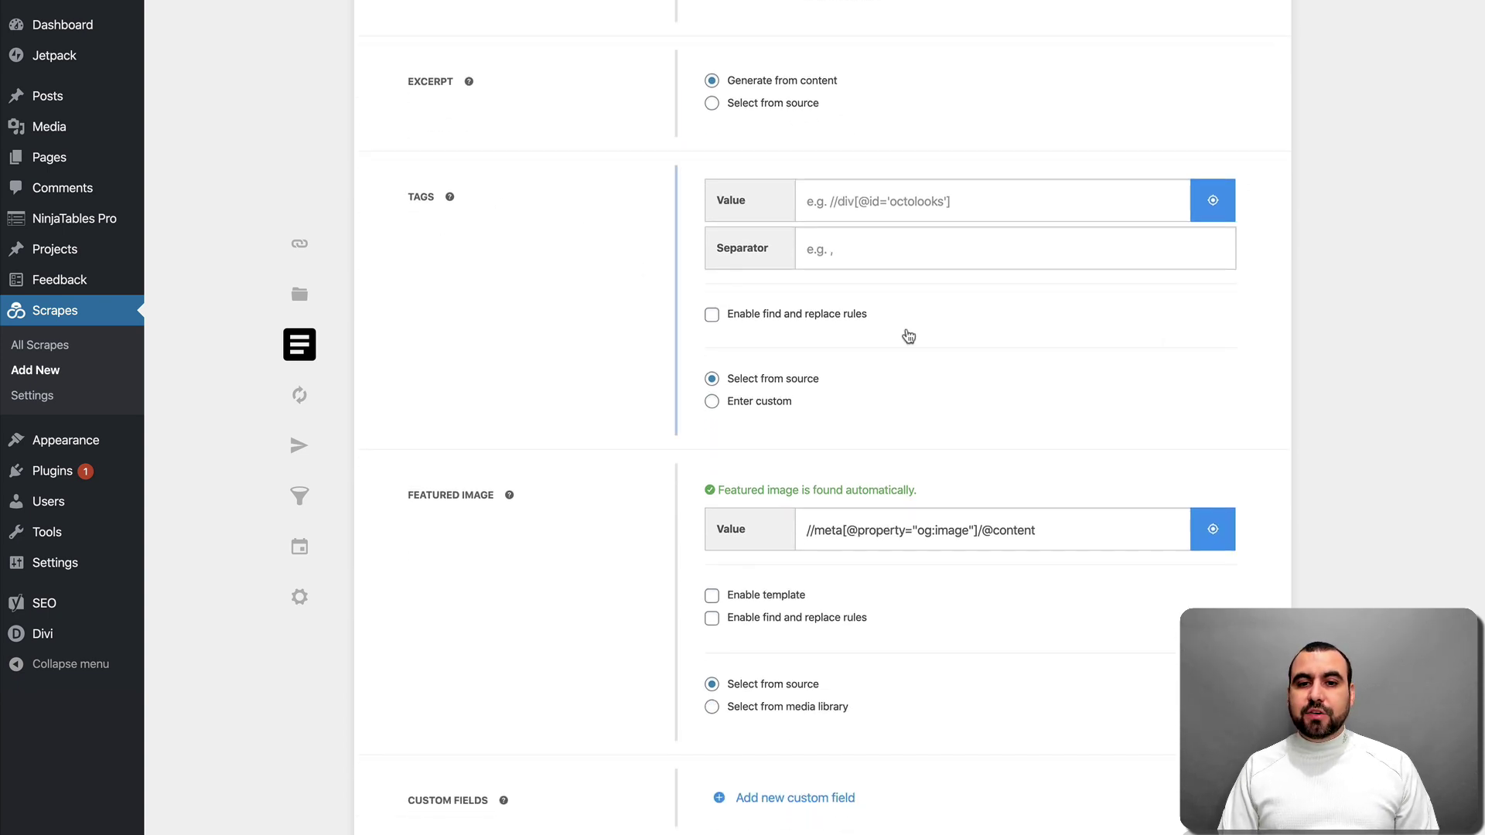
left_click(925, 204)
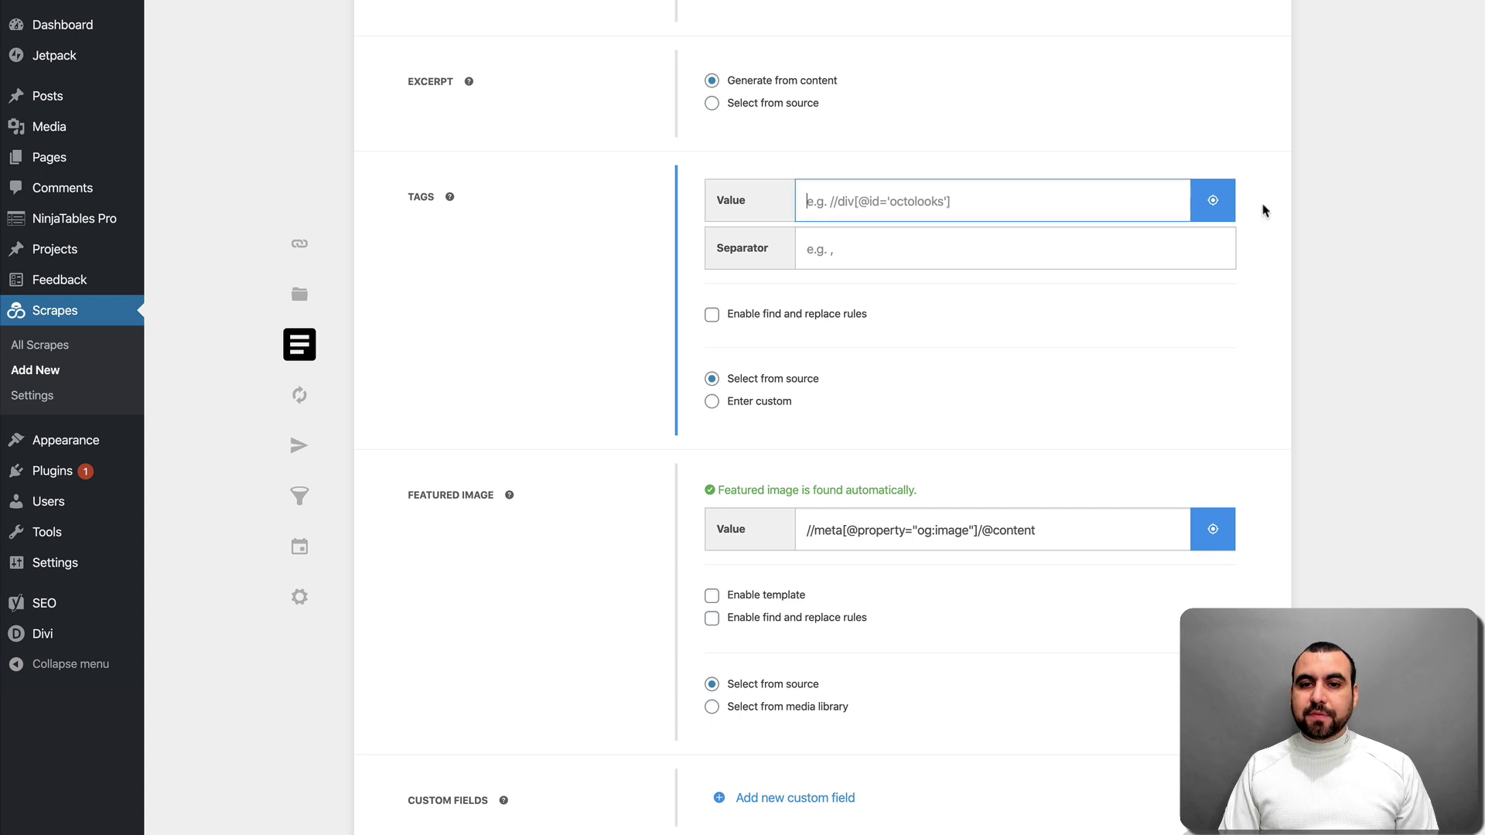
left_click(1219, 202)
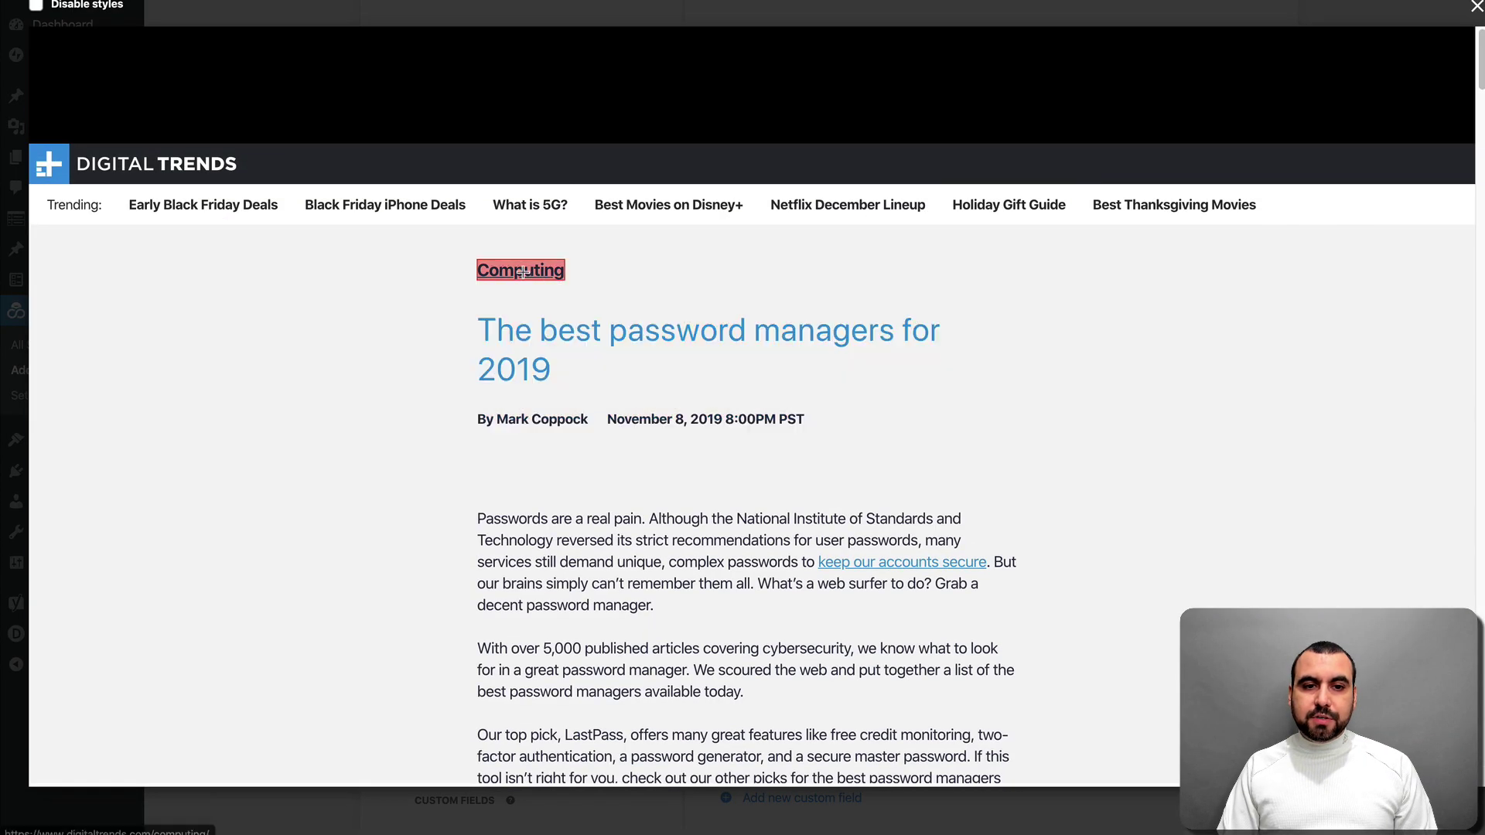
left_click(518, 267)
scroll(889, 425, "down", 2)
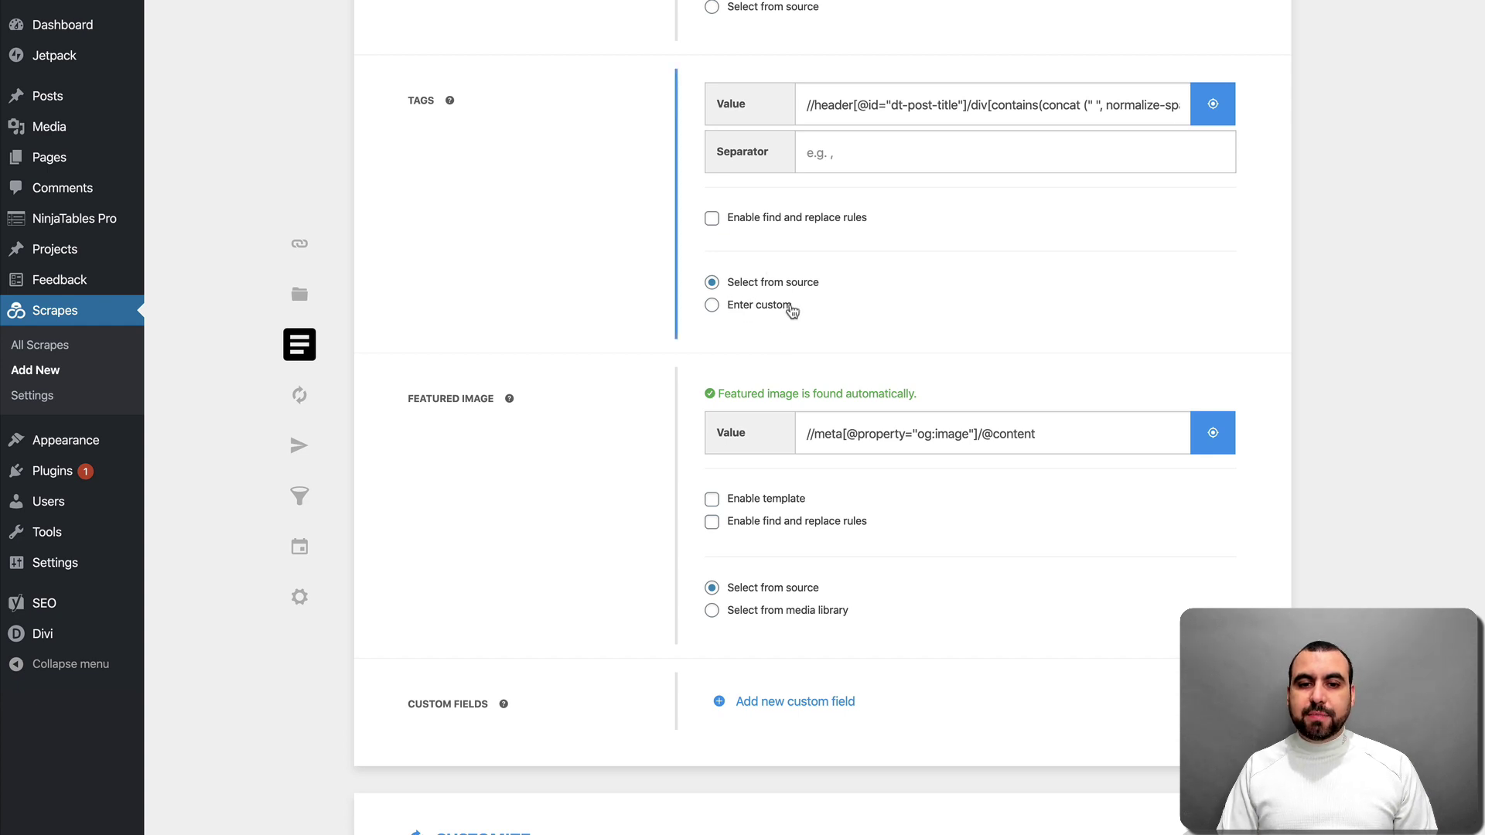
- Review the automatically found featured image source and browse the article in its visual selector, closing it without picking anything
scroll(789, 308, "down", 3)
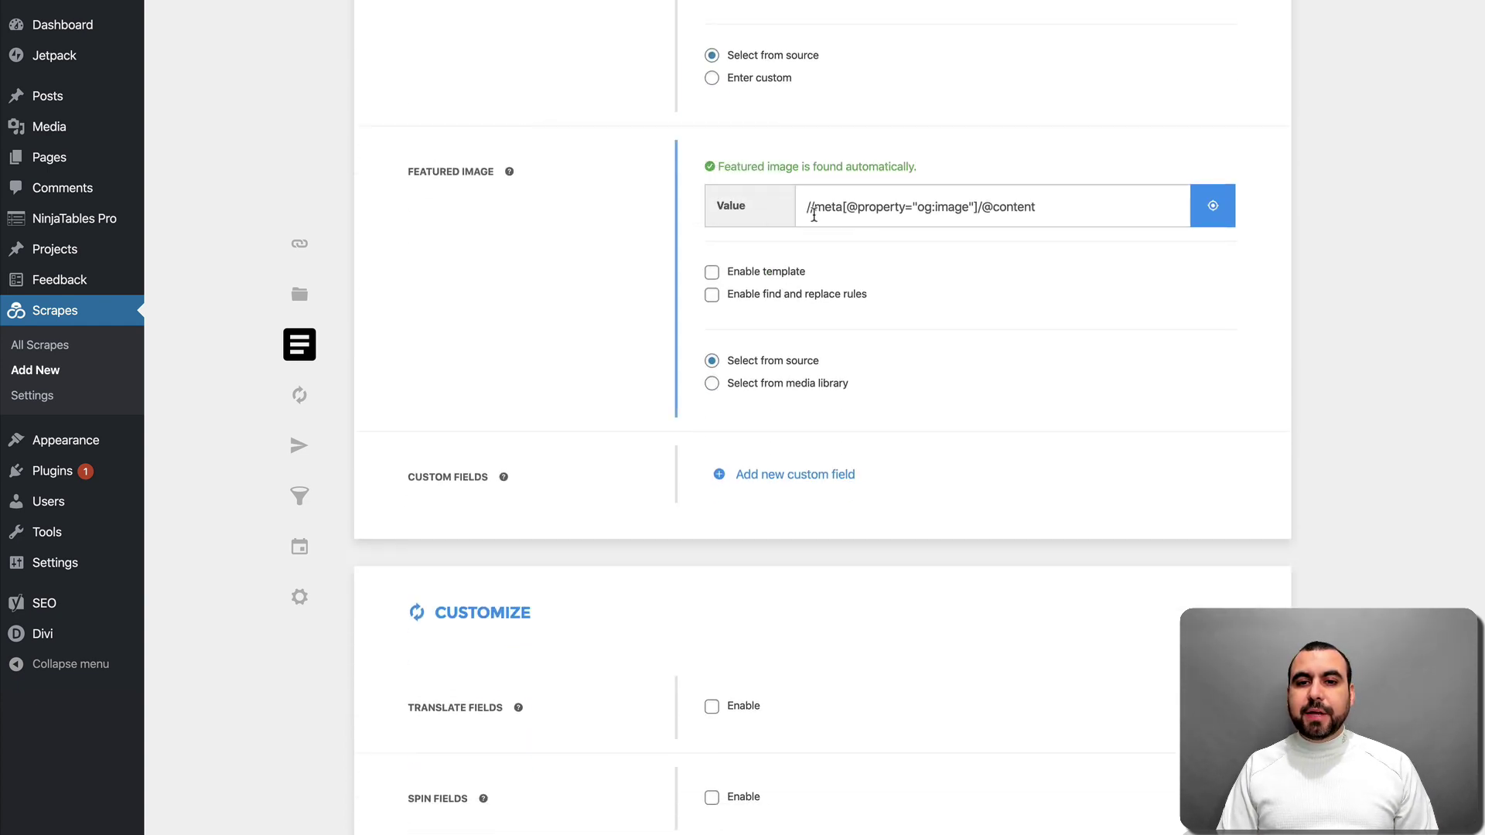
left_click_drag(726, 168, 979, 169)
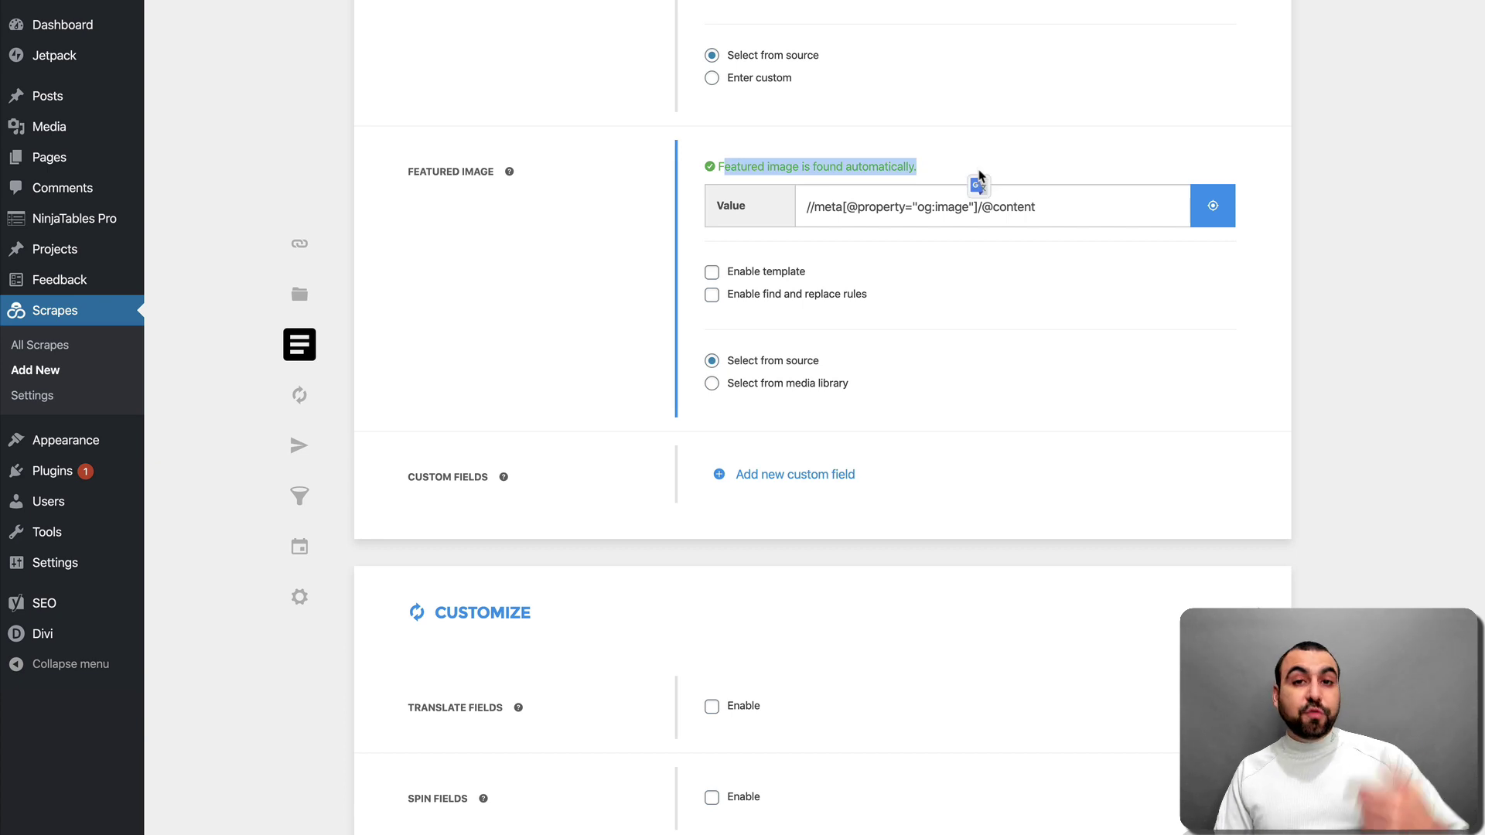
left_click(965, 163)
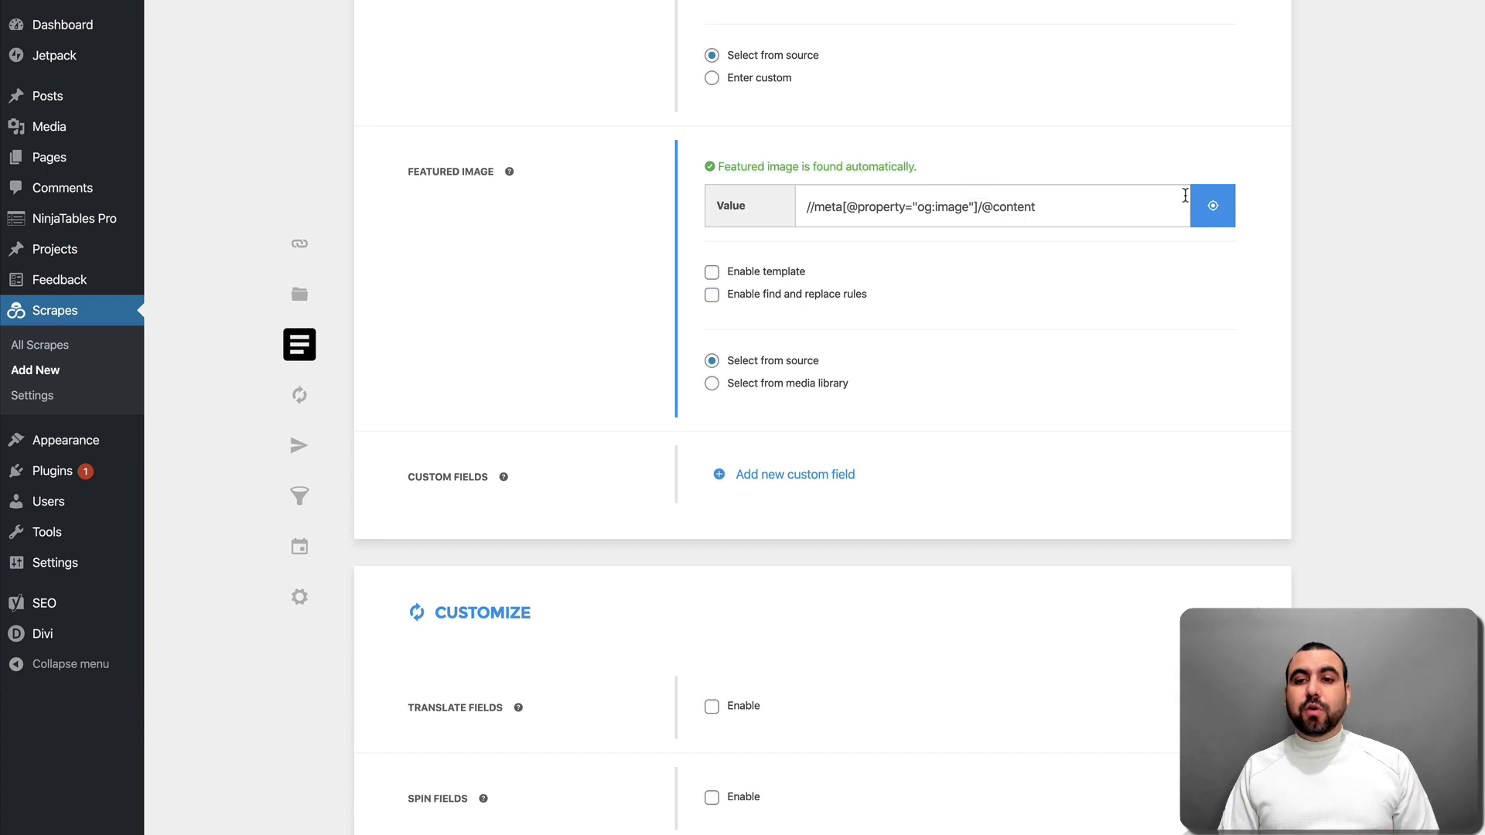
left_click(1213, 206)
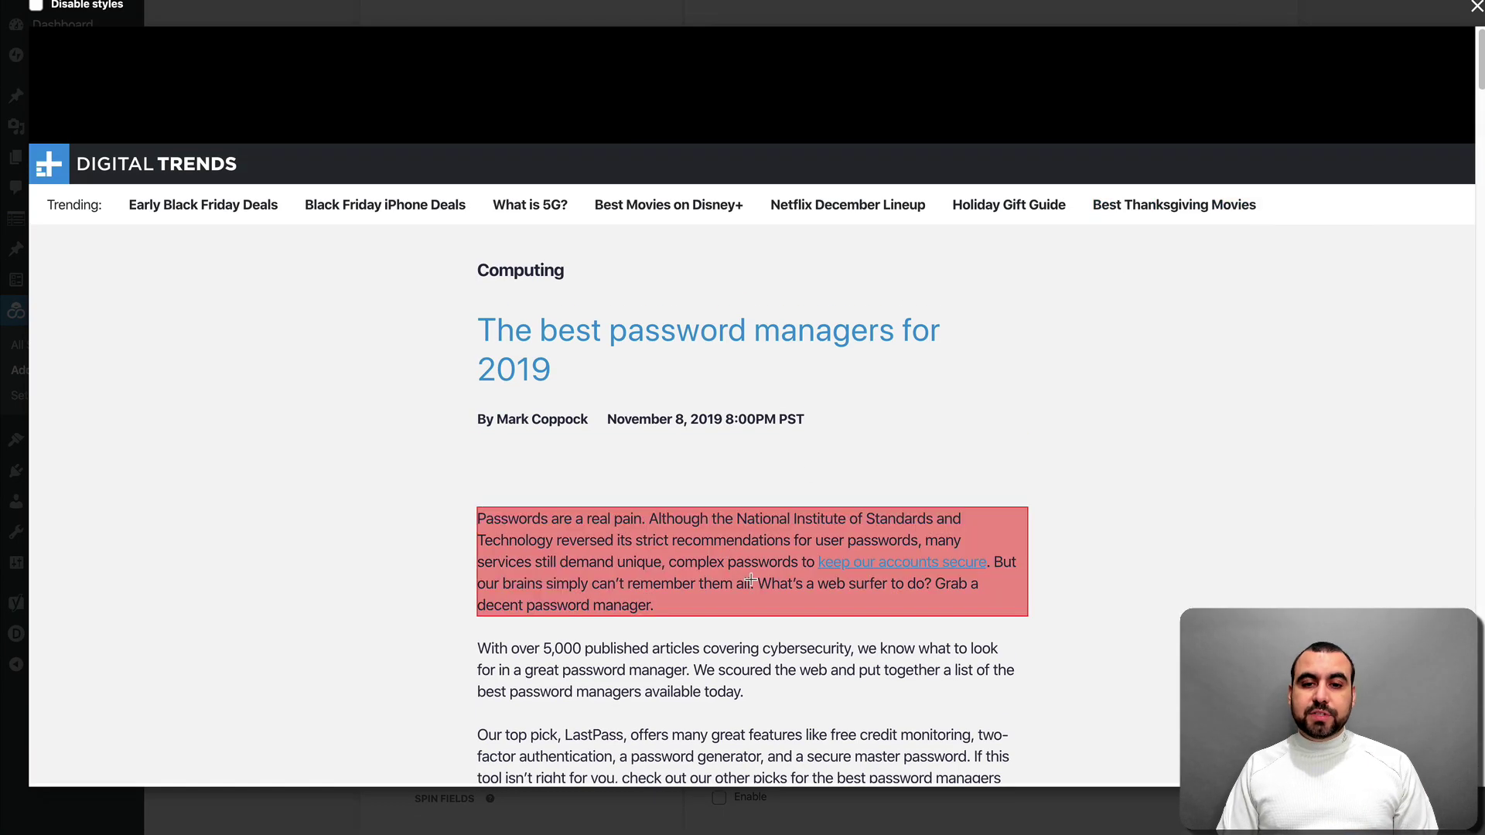
scroll(750, 542, "down", 10)
scroll(765, 309, "down", 10)
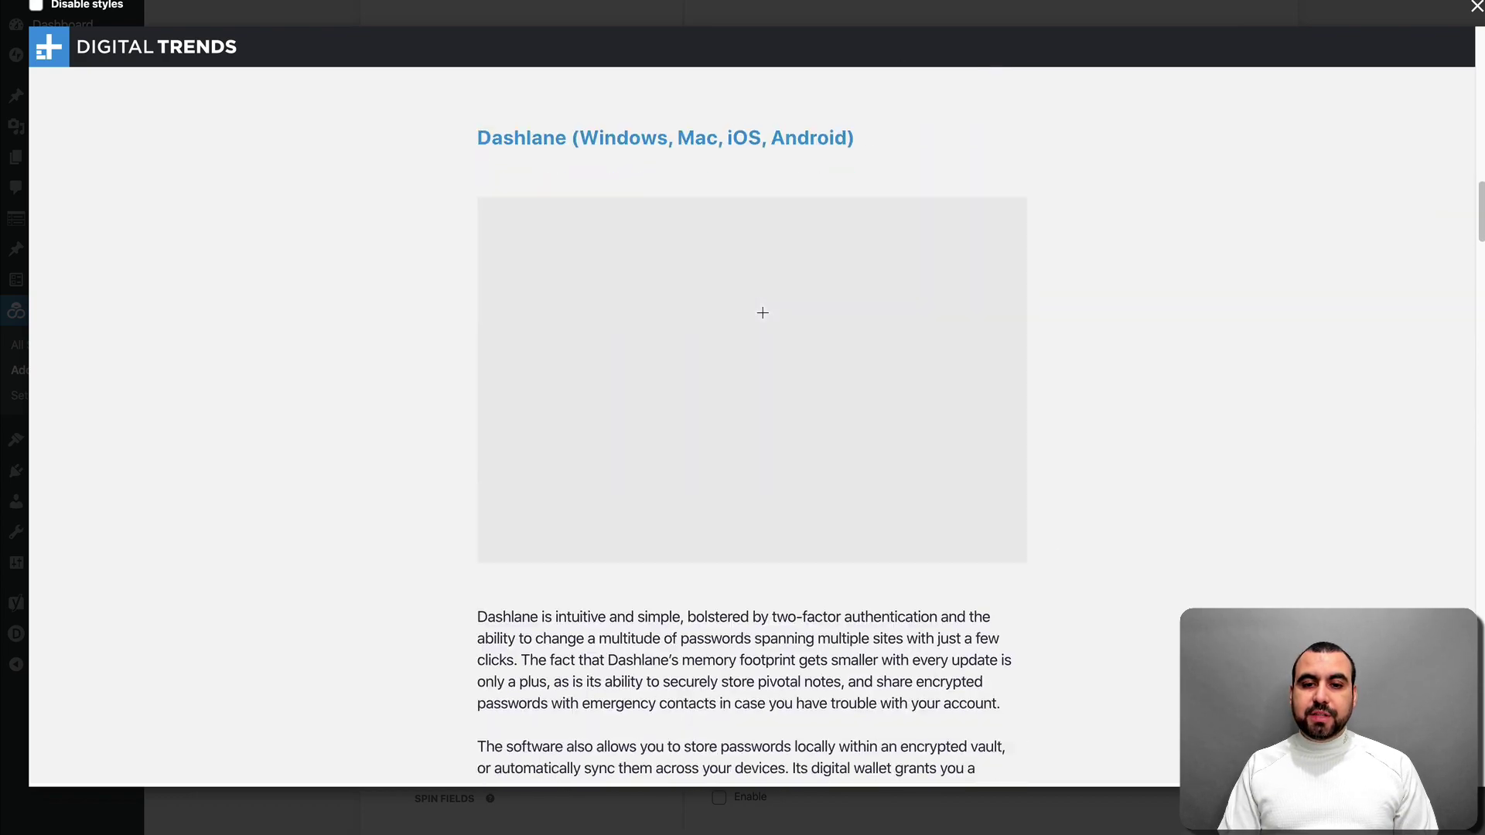
scroll(761, 298, "up", 10)
left_click(1476, 7)
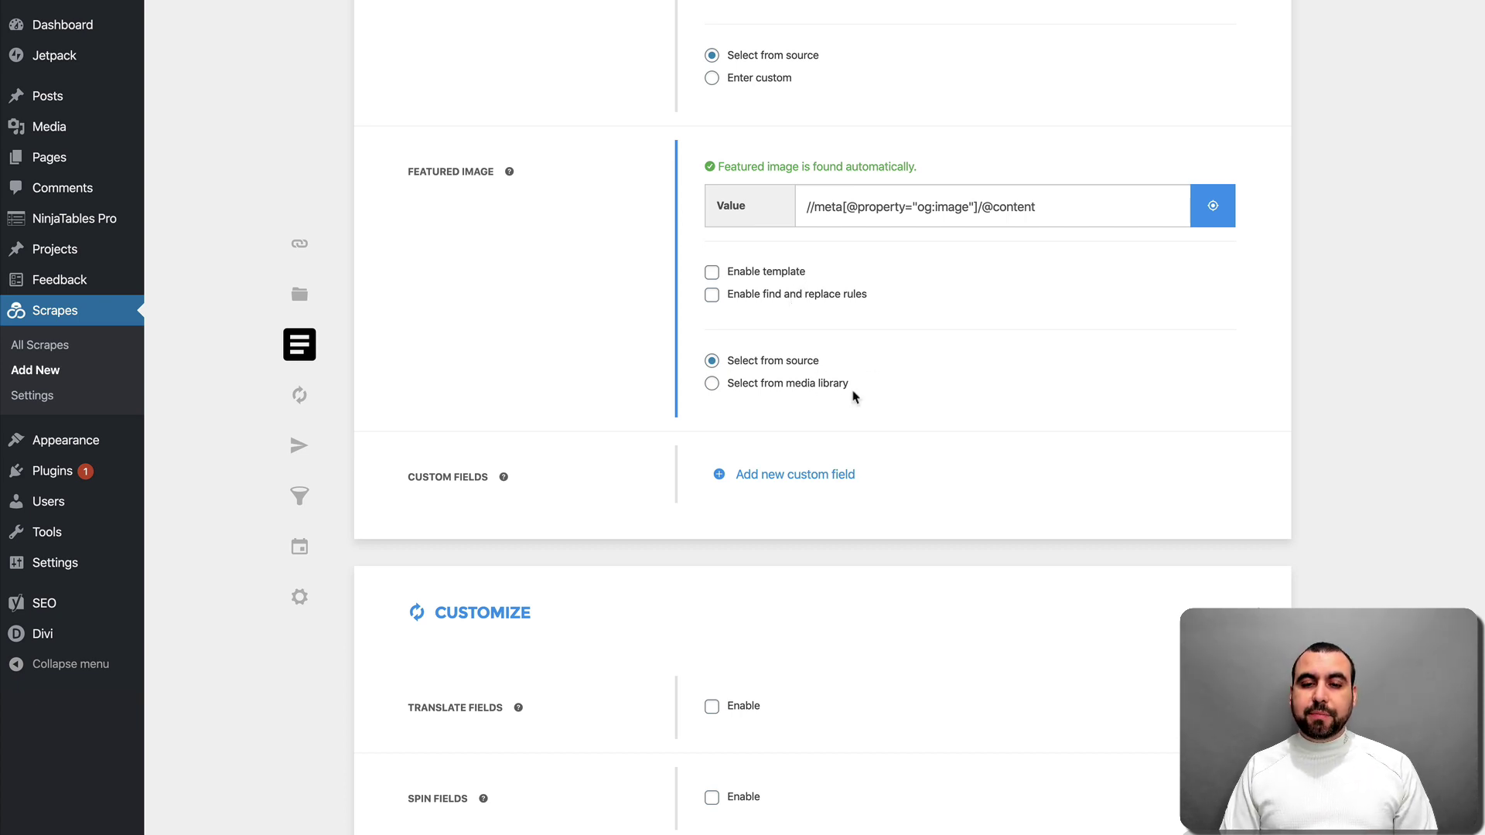
- Add an empty custom field to see its name, value and attribute settings, and delete it again
scroll(851, 398, "down", 3)
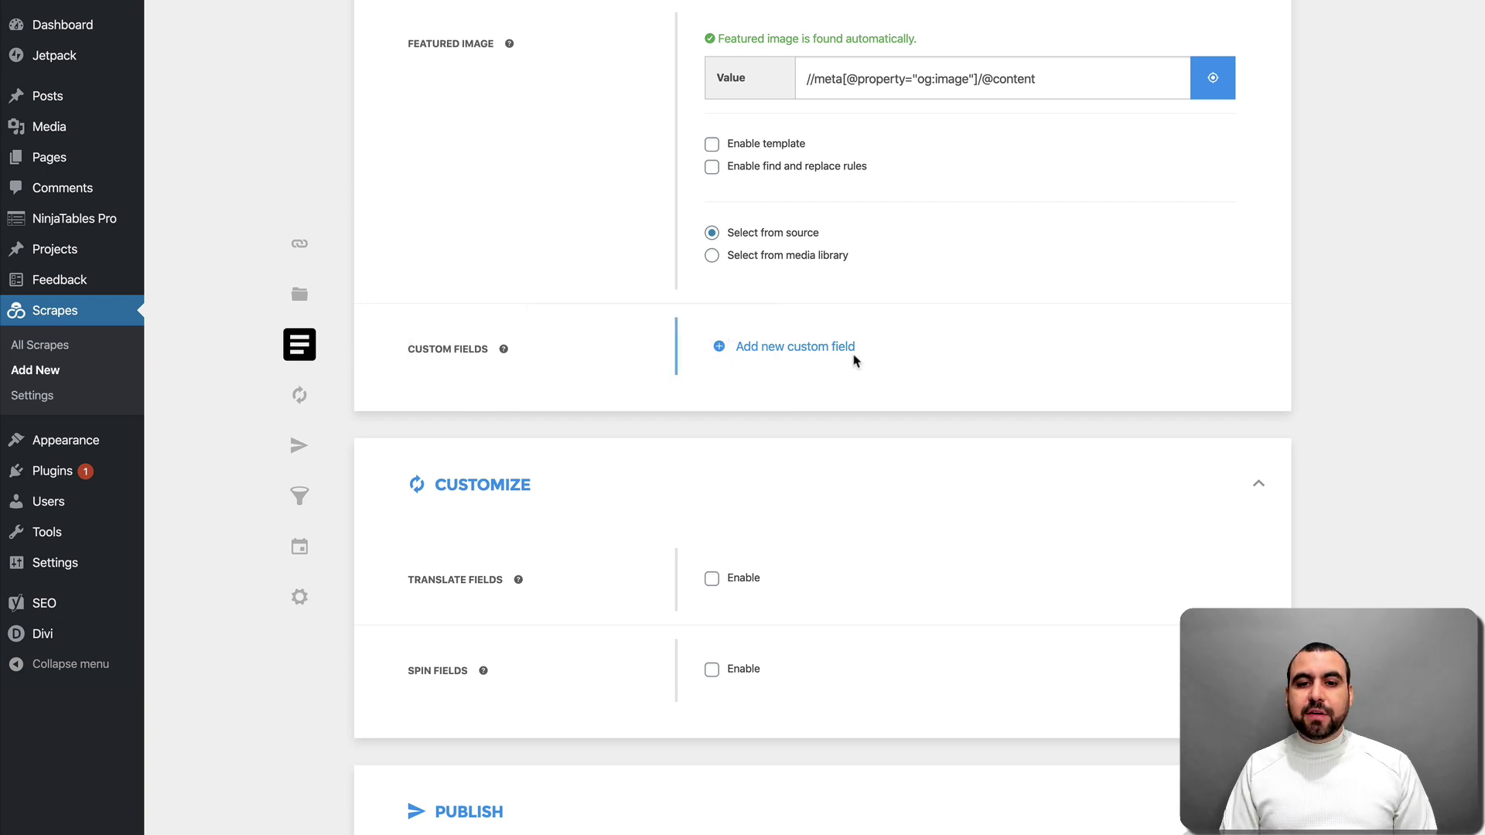
left_click(820, 347)
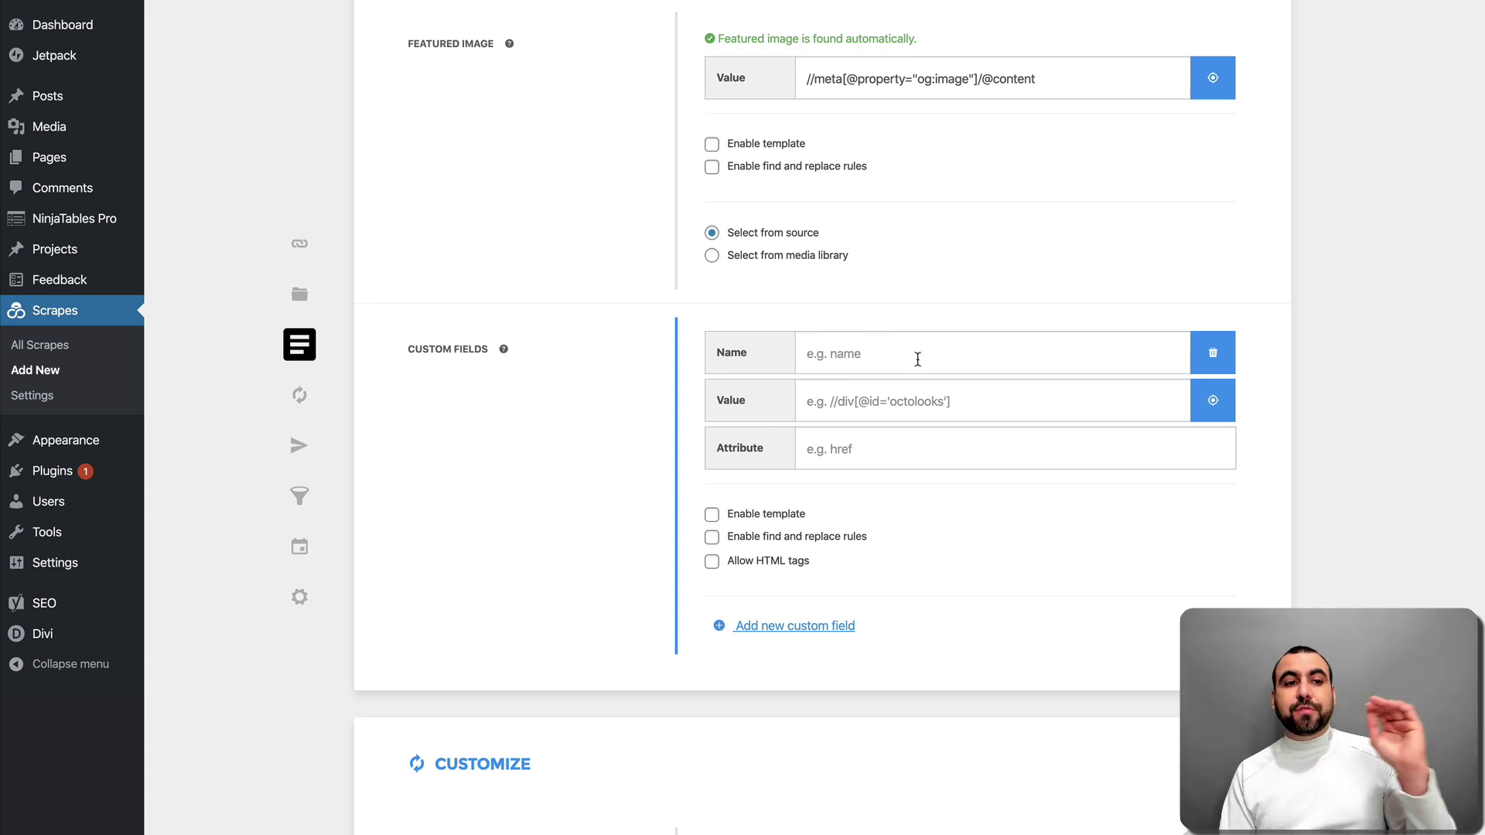
mouse_move(51, 133)
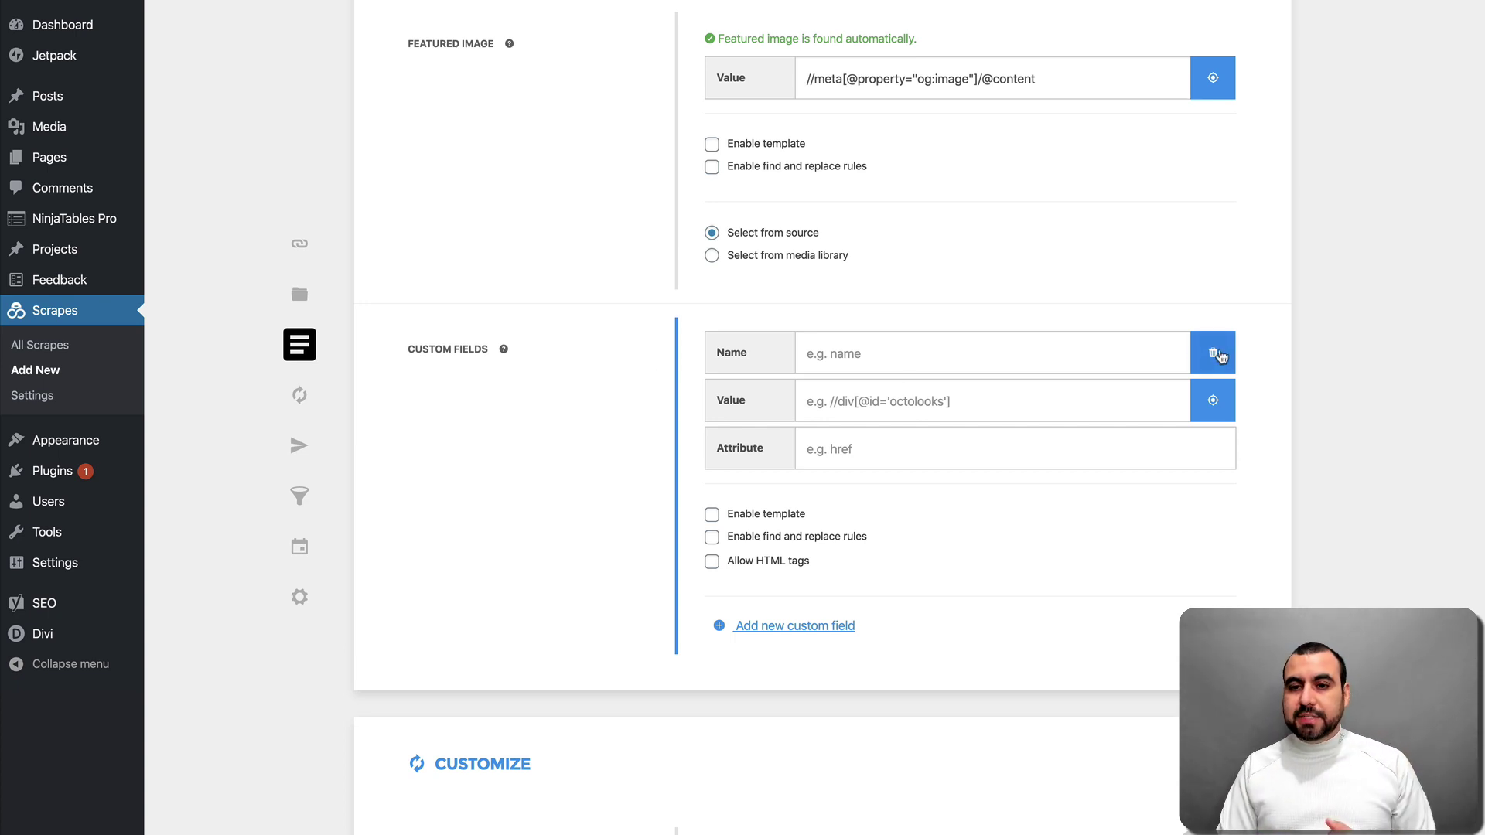
left_click(1214, 352)
- Enable Translate Fields to see its source and target language settings, and disable it again
scroll(984, 416, "down", 3)
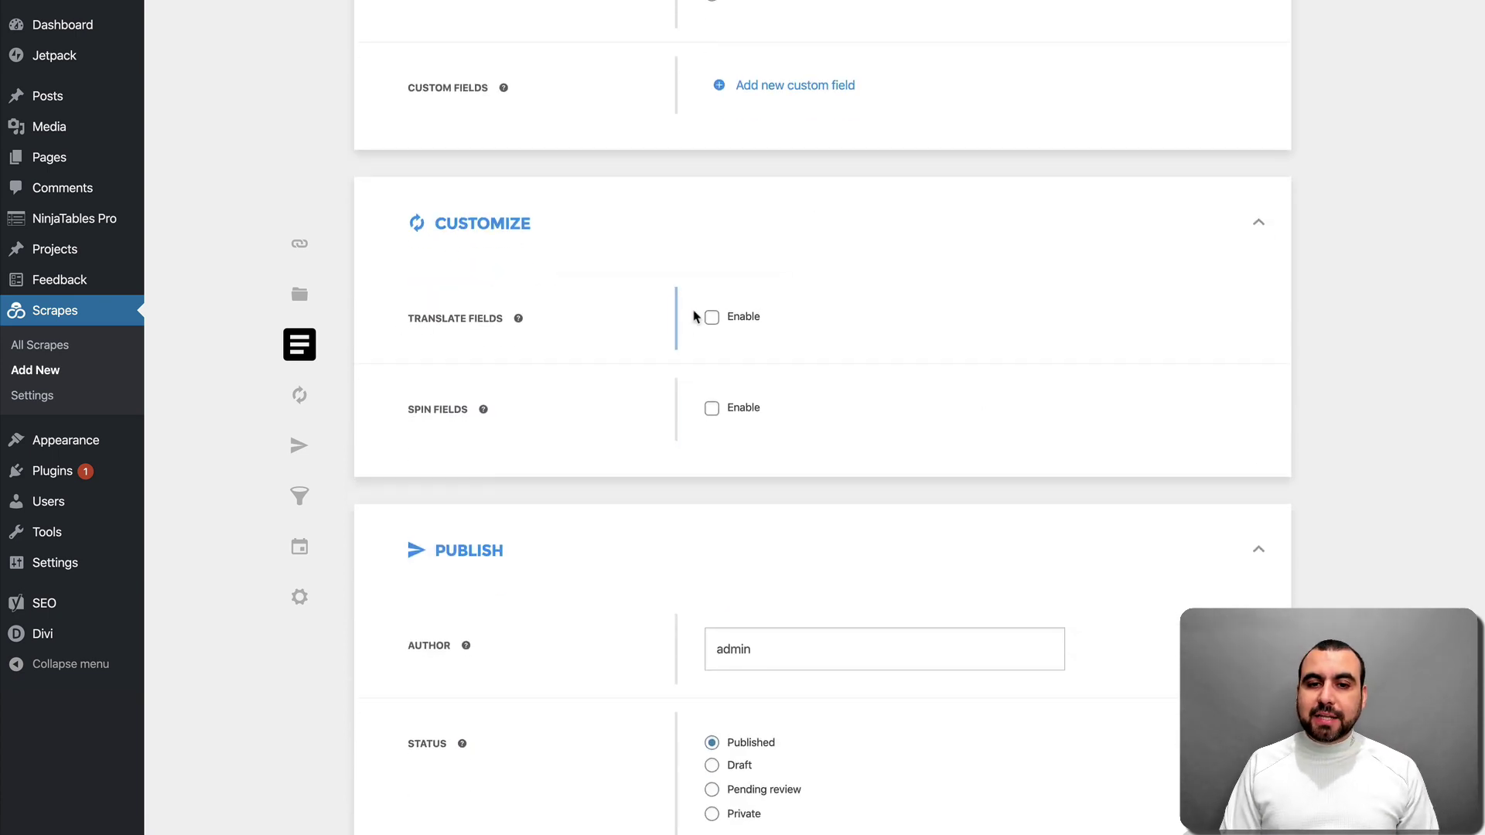
left_click(711, 318)
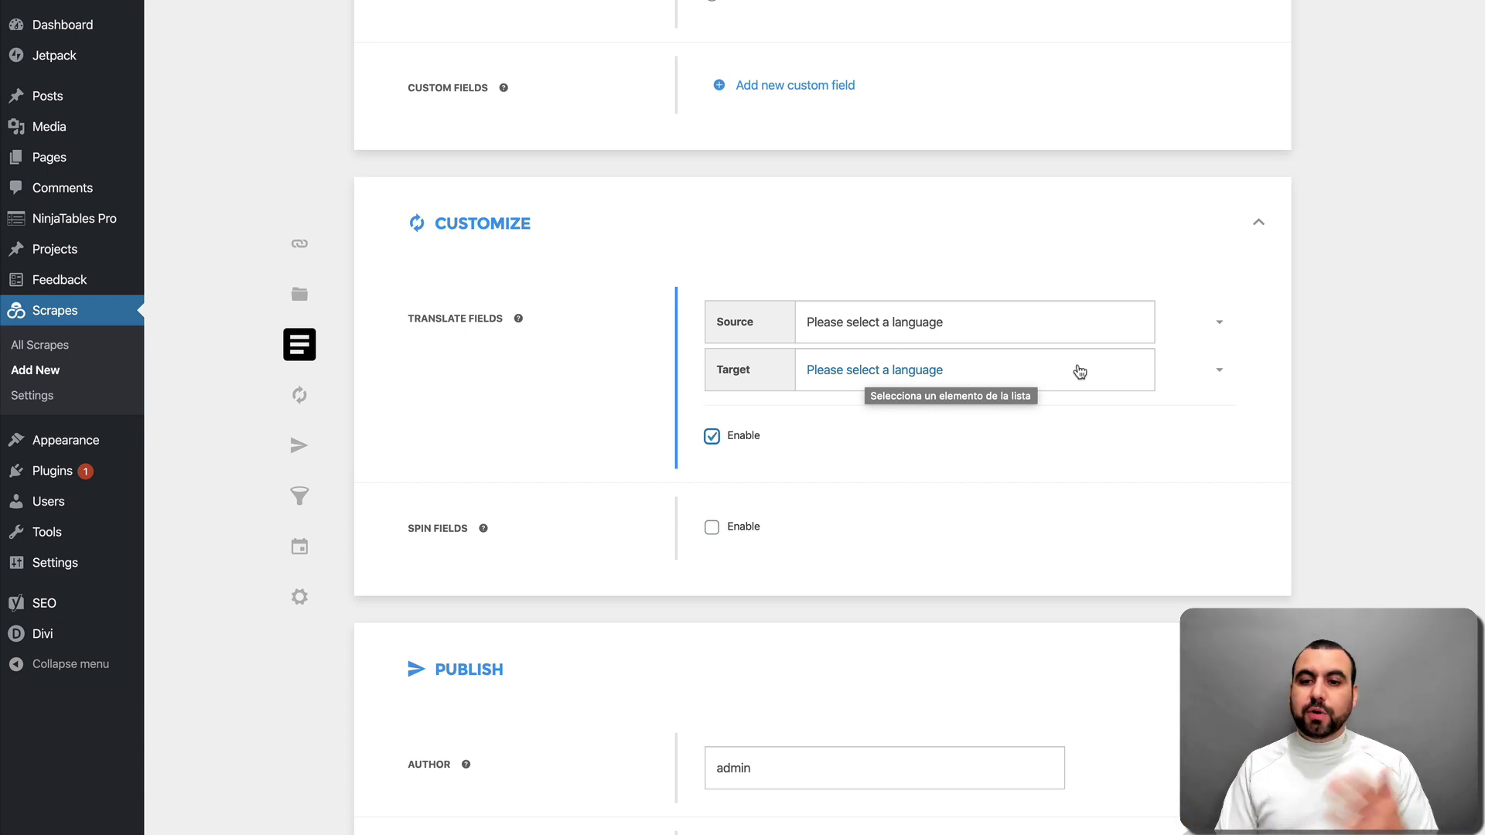
left_click(712, 436)
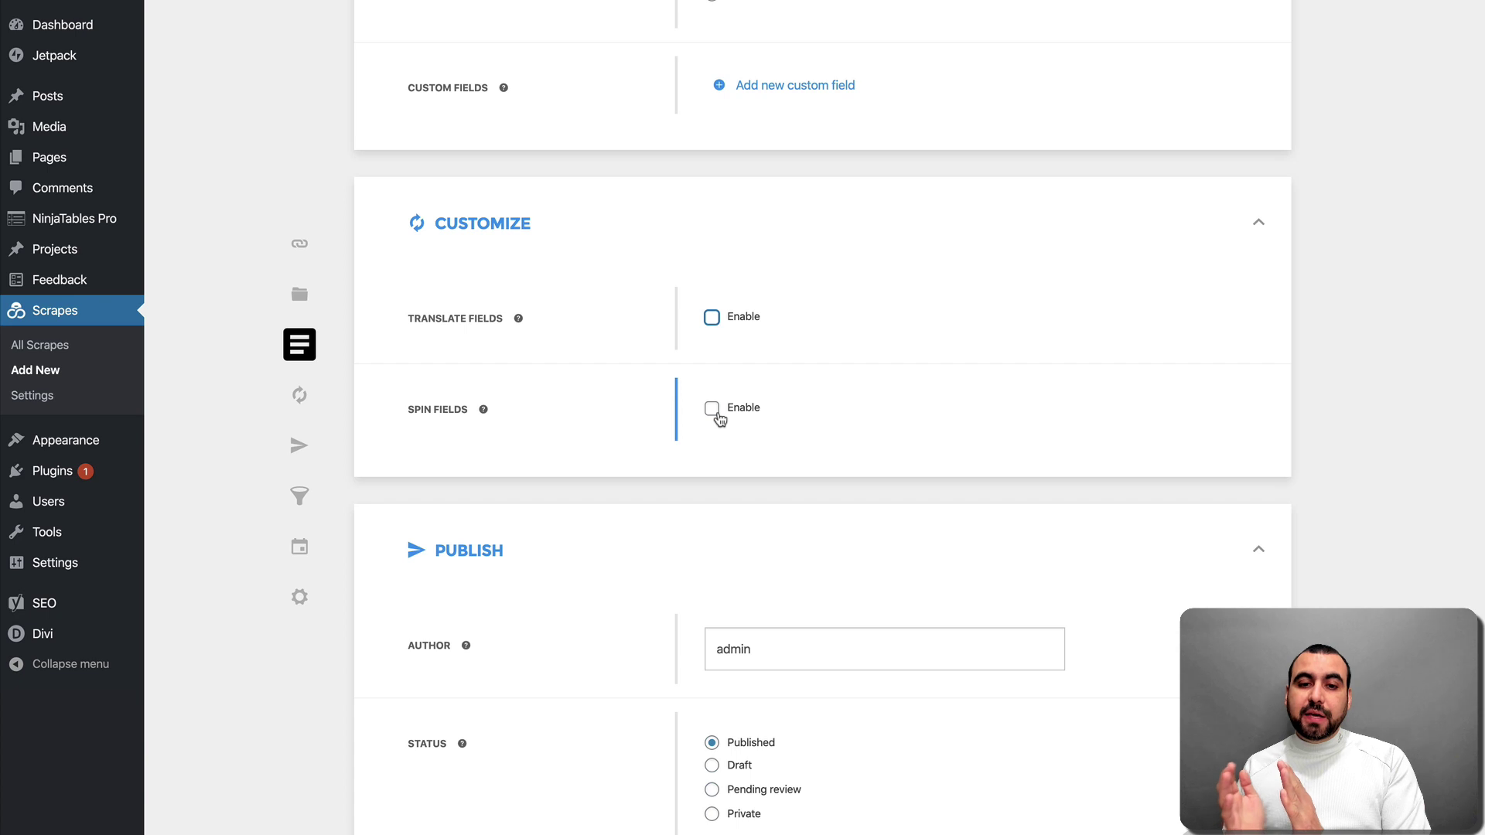
- Keep admin as the post author and set the status of the imported posts to Pending review
scroll(718, 419, "down", 5)
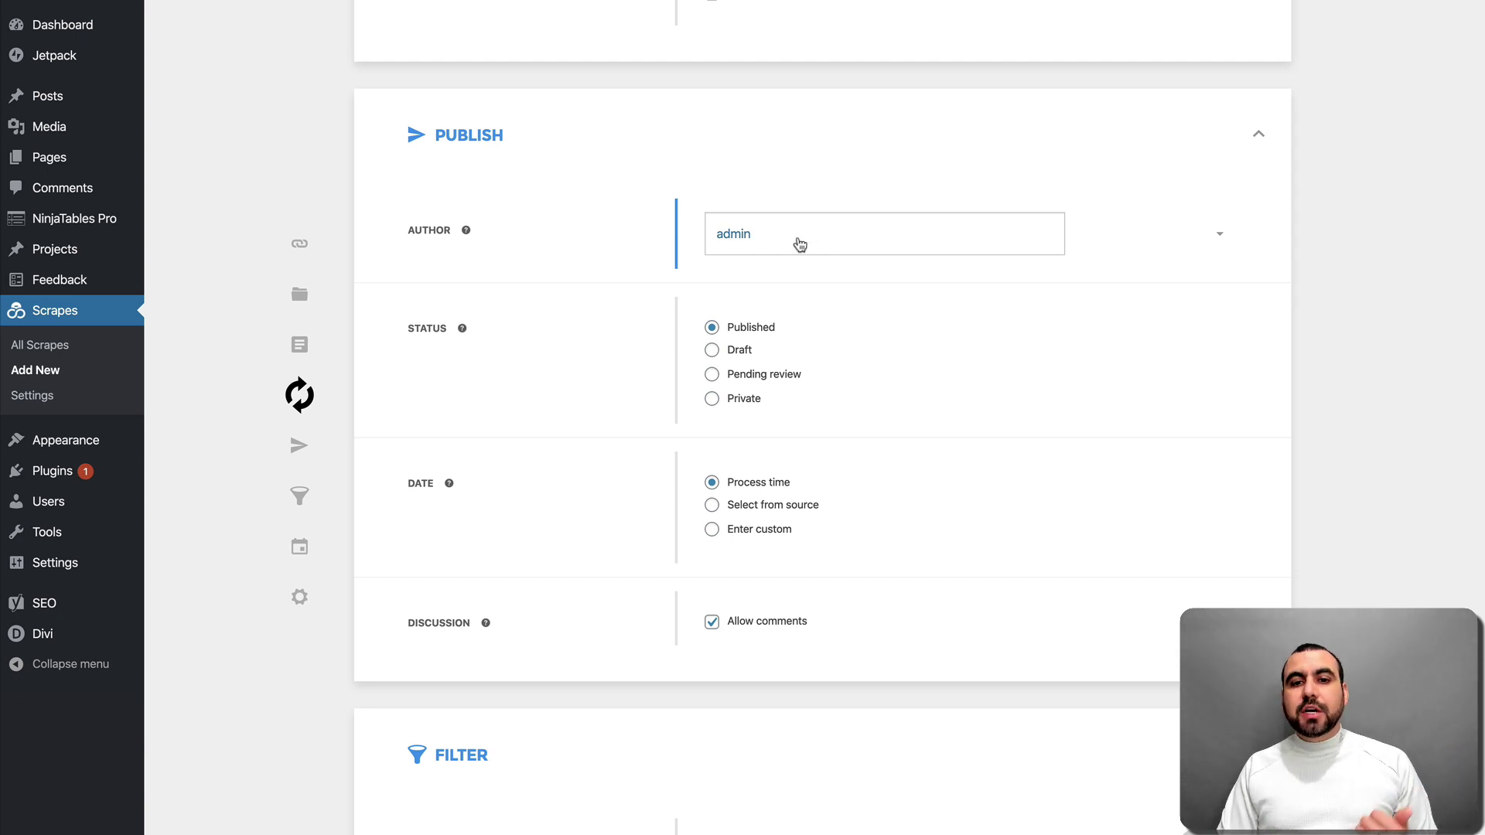
left_click(850, 243)
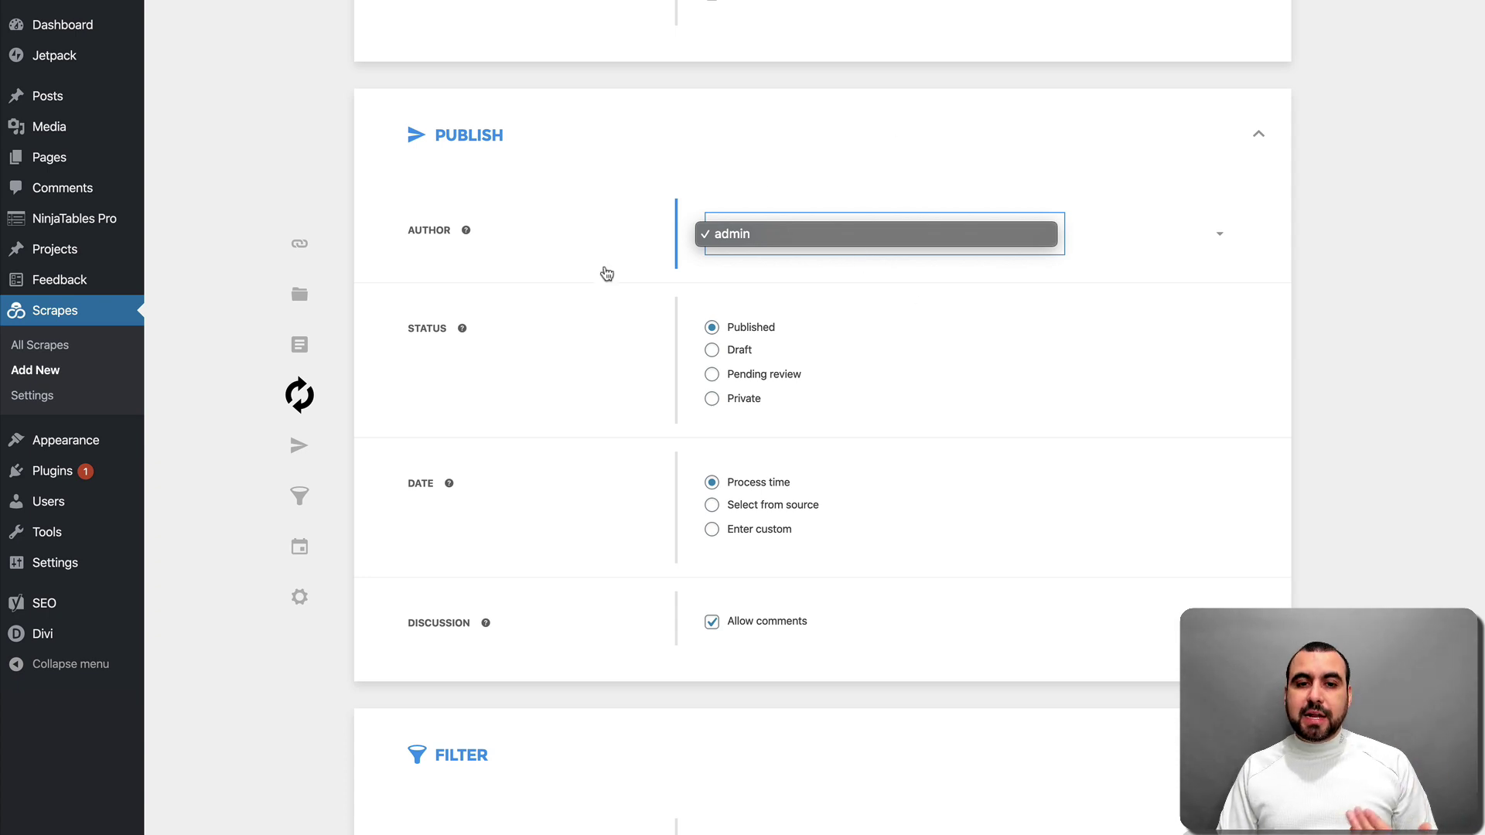
left_click(630, 277)
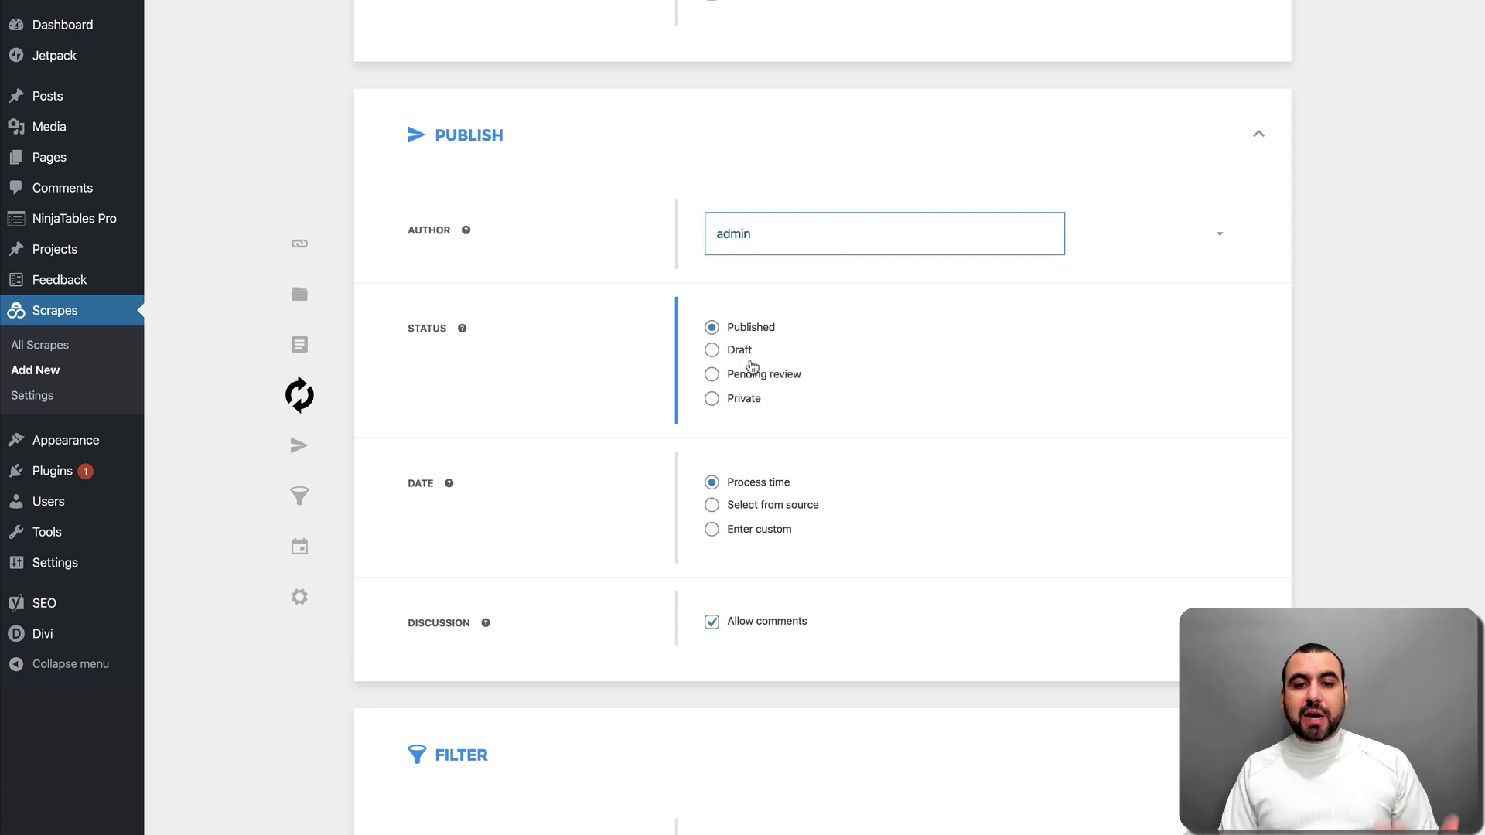
left_click(712, 376)
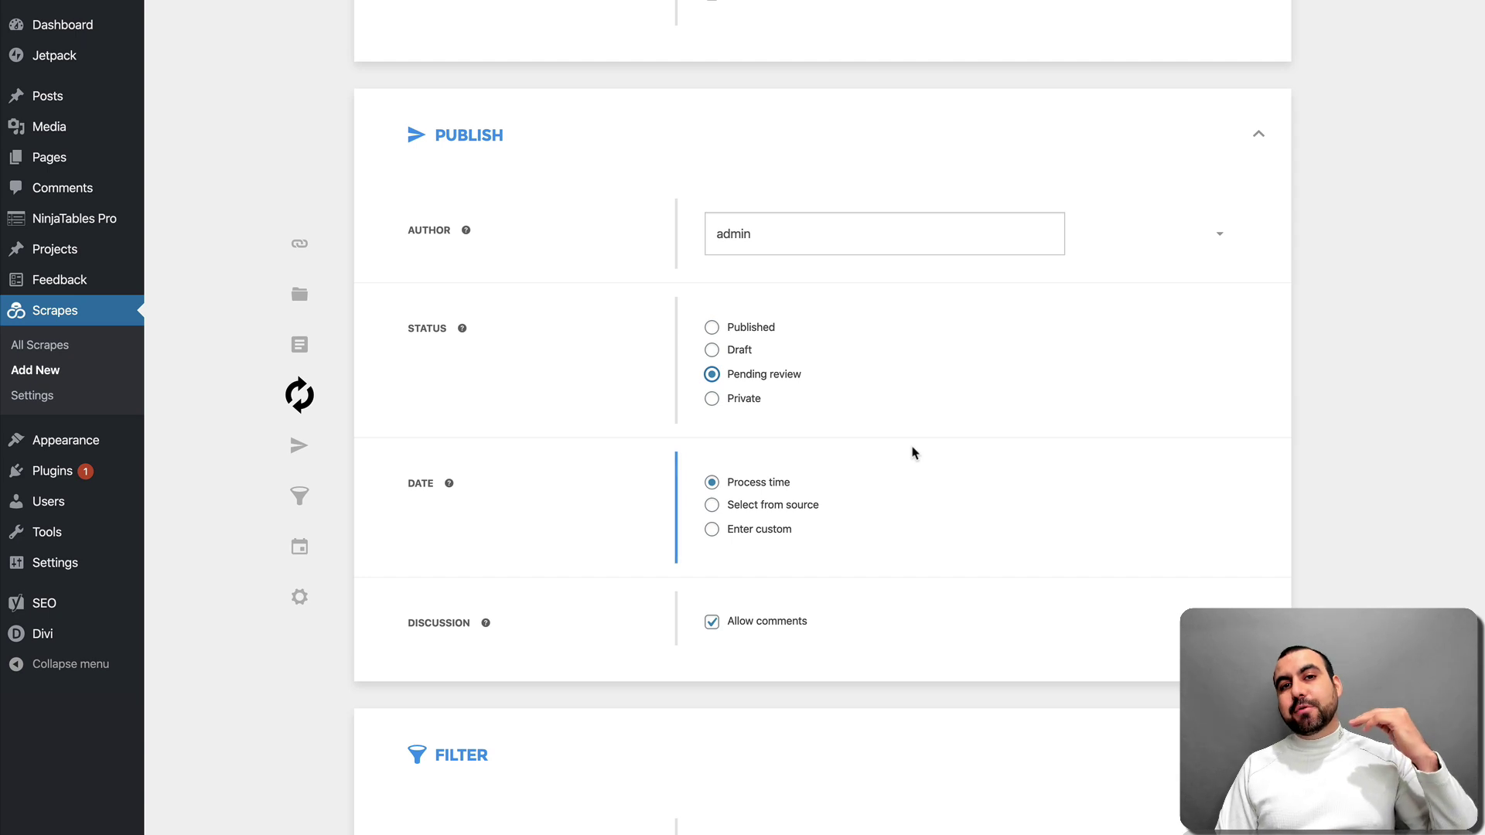
- Try using the article's publication date as the post date source, and switch the date back to Process time
scroll(913, 452, "down", 2)
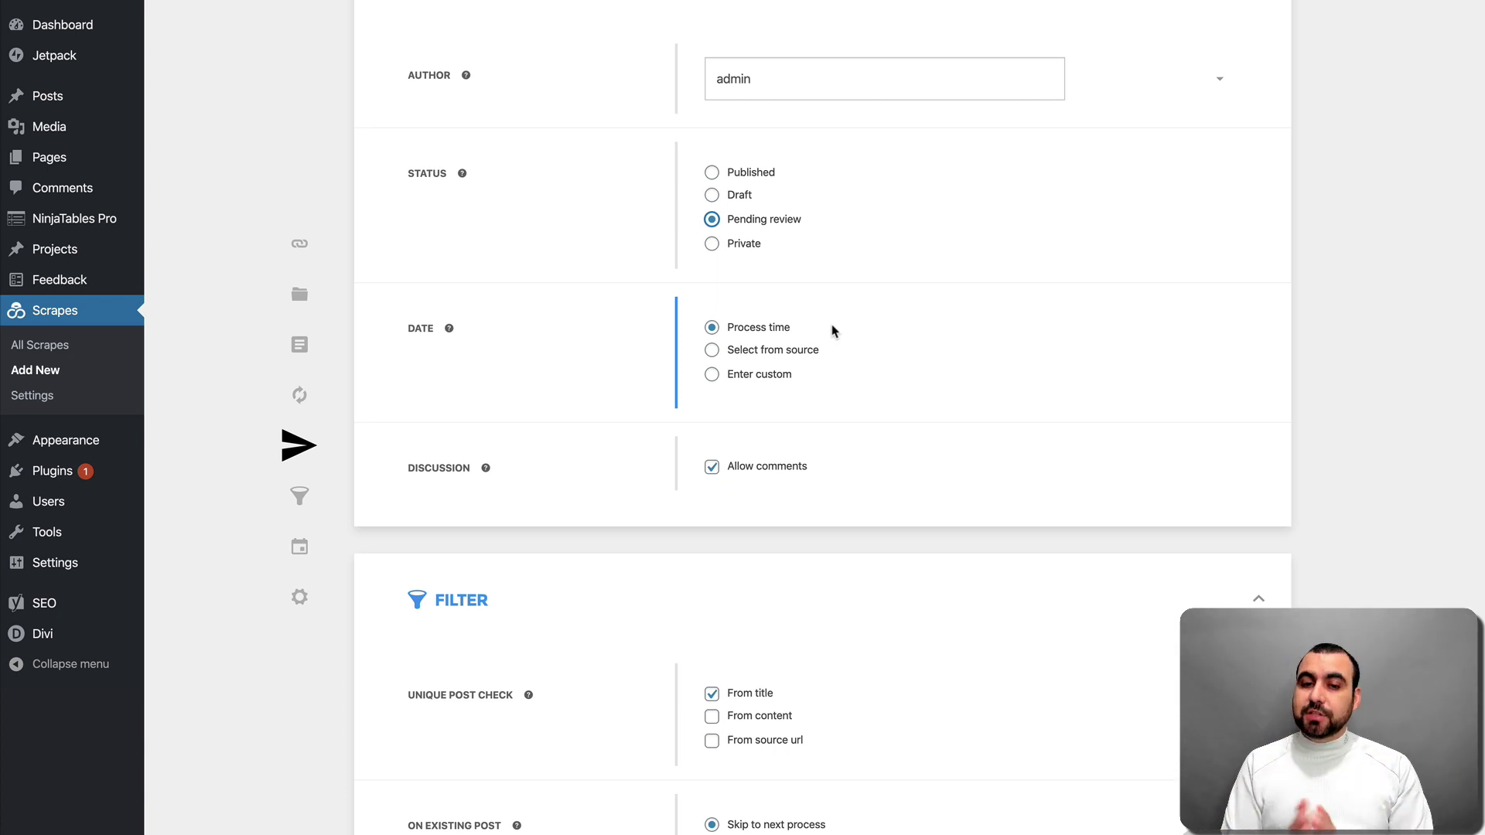
left_click(714, 351)
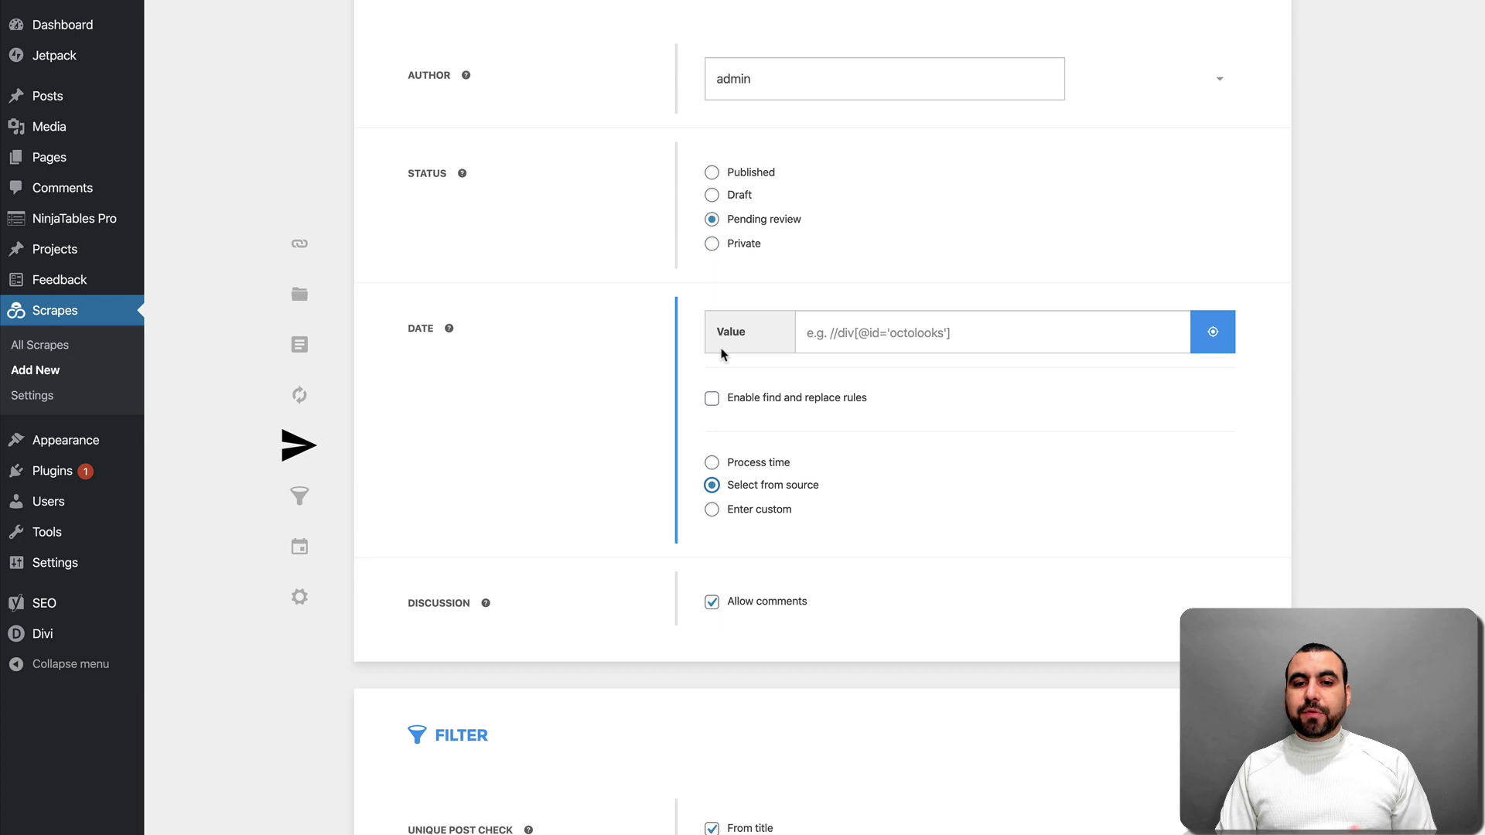
left_click(1212, 333)
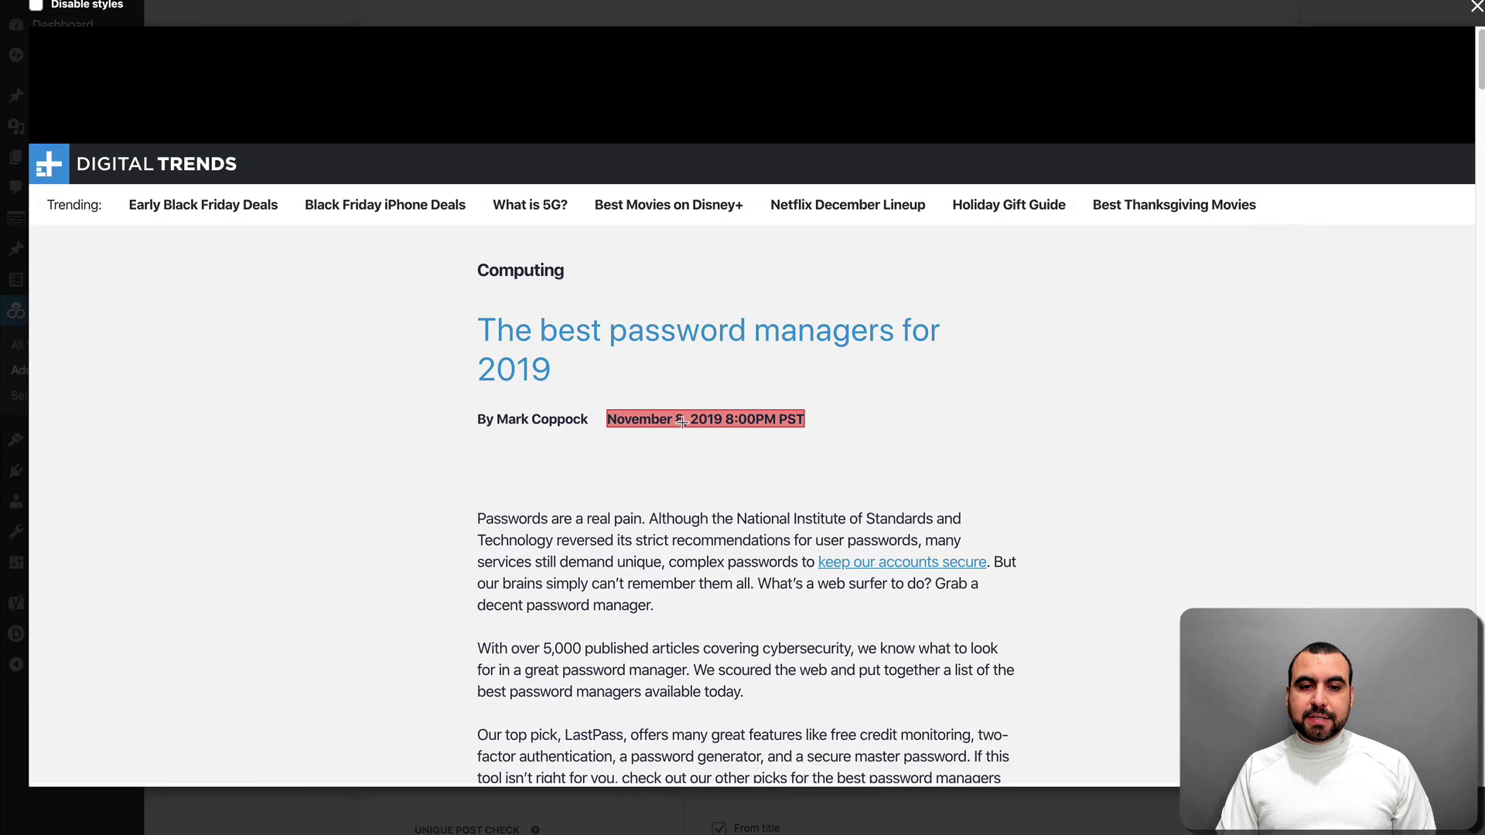
left_click(683, 420)
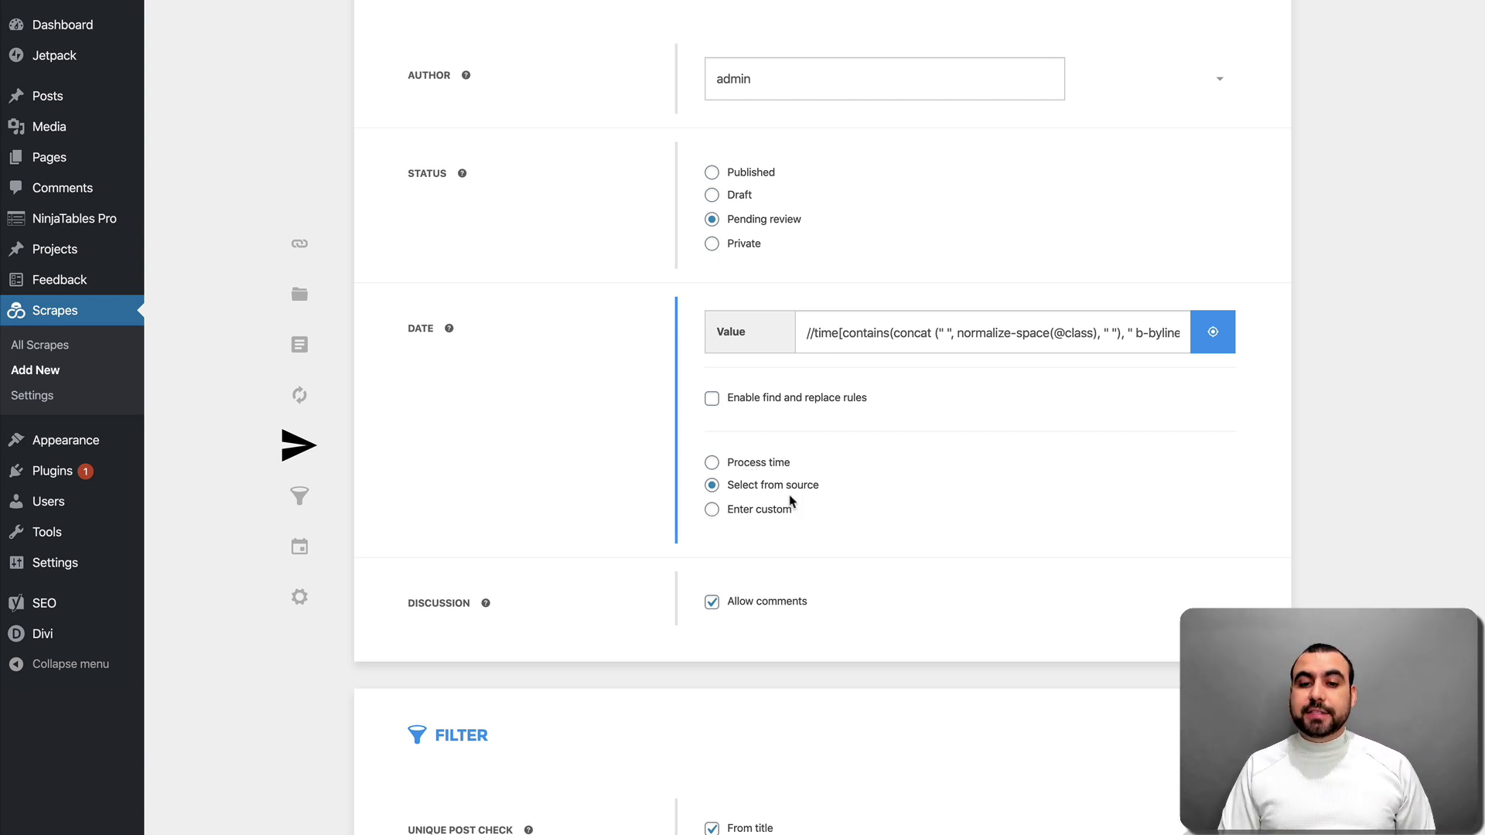
scroll(791, 502, "down", 4)
left_click(711, 188)
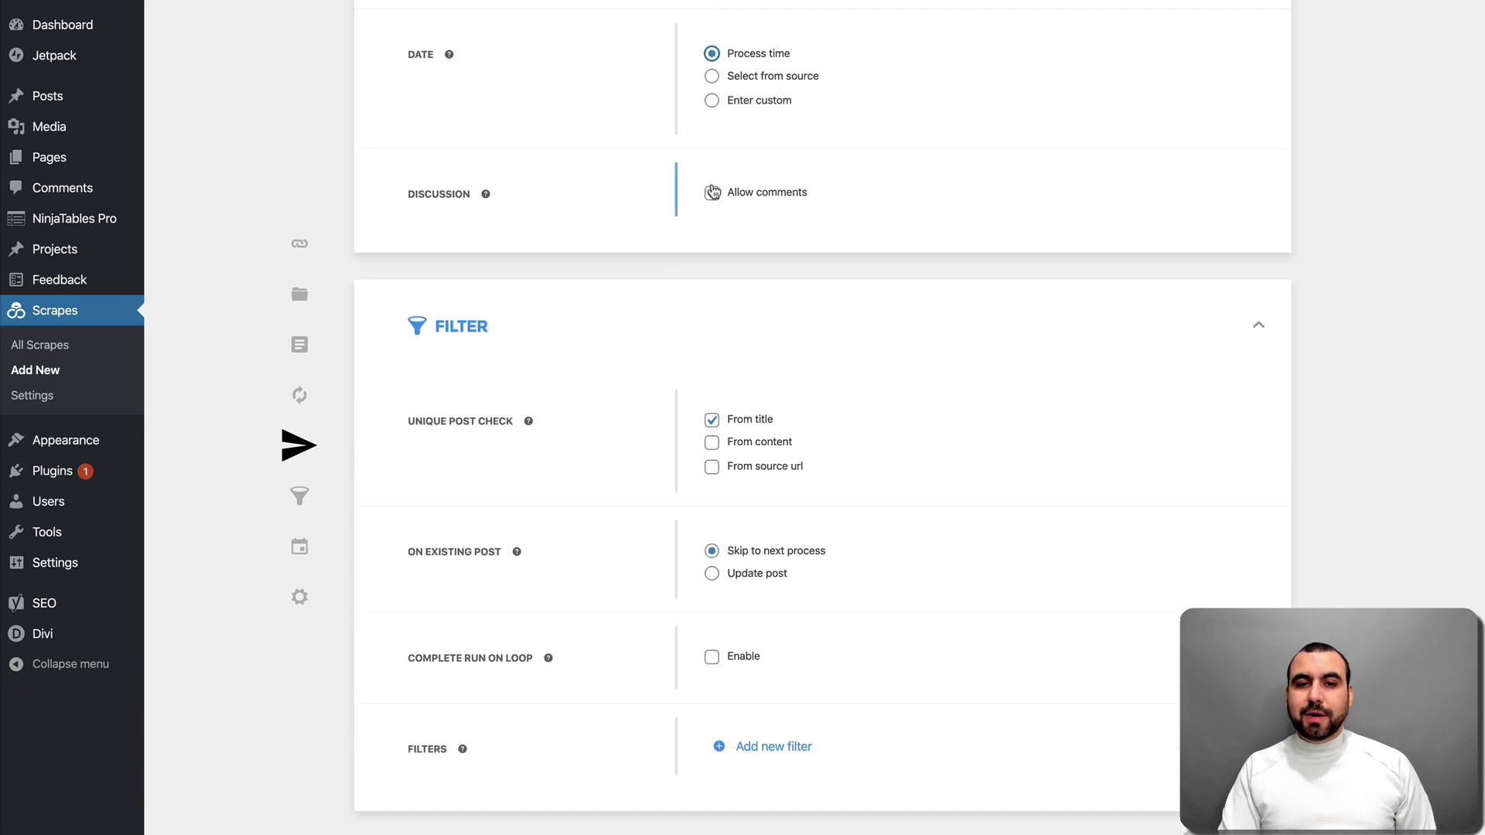
- Disallow comments on the imported posts
scroll(647, 216, "up", 2)
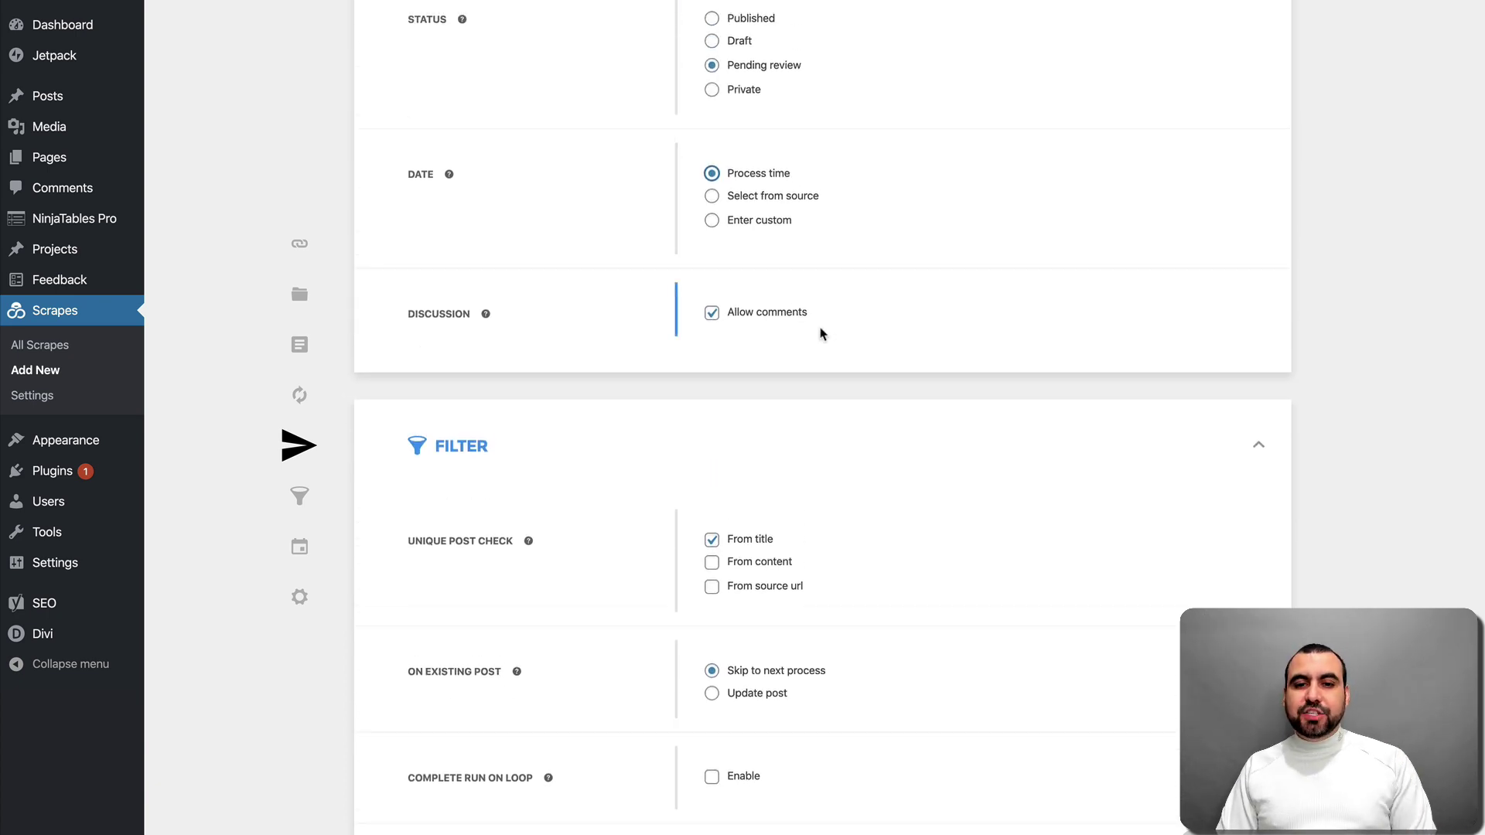
left_click(711, 315)
- Add a new filter to look through its operator choices, and delete the filter again
scroll(789, 490, "down", 4)
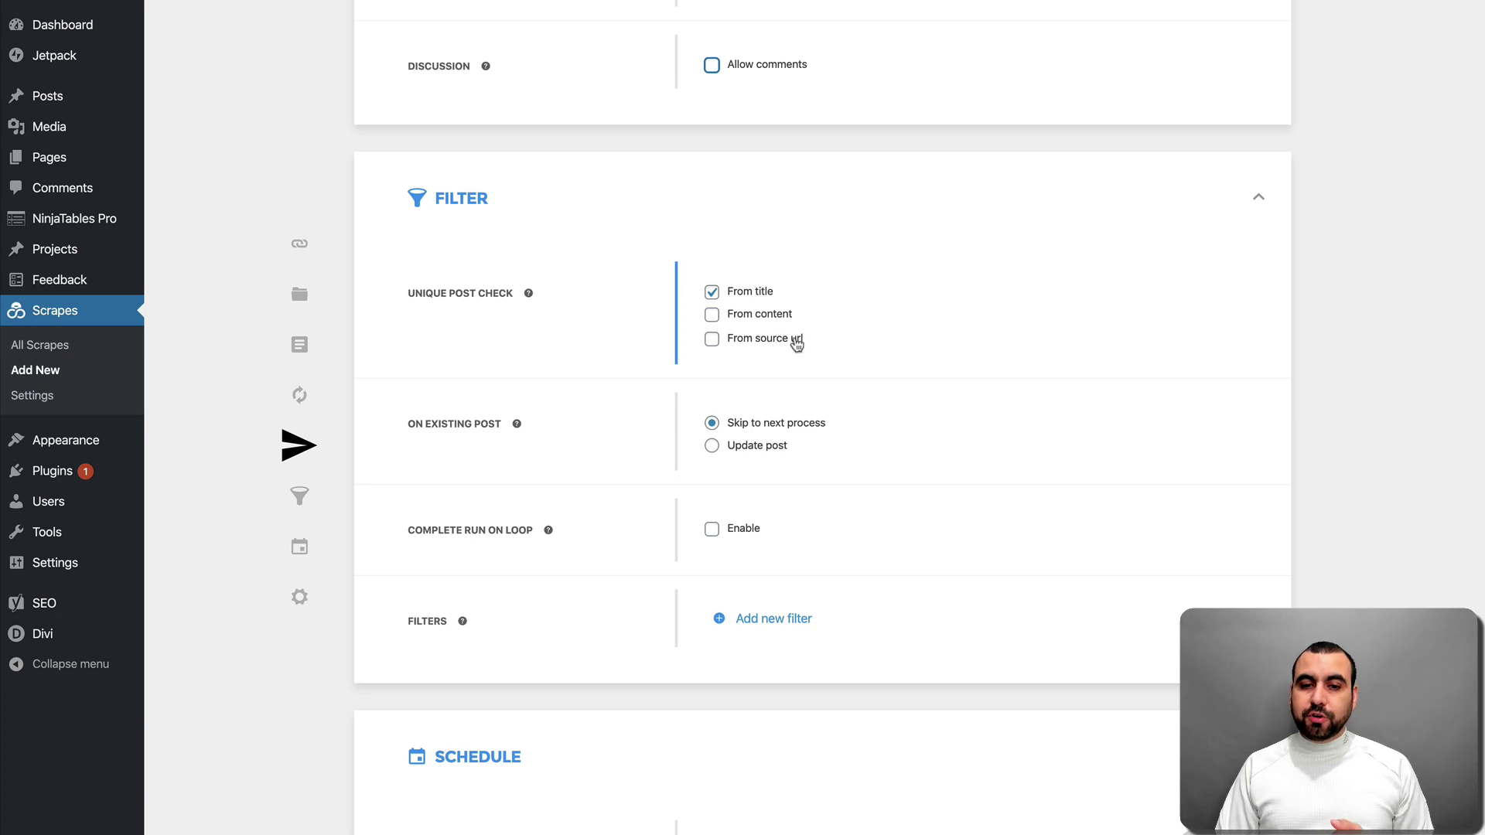
scroll(808, 363, "down", 1)
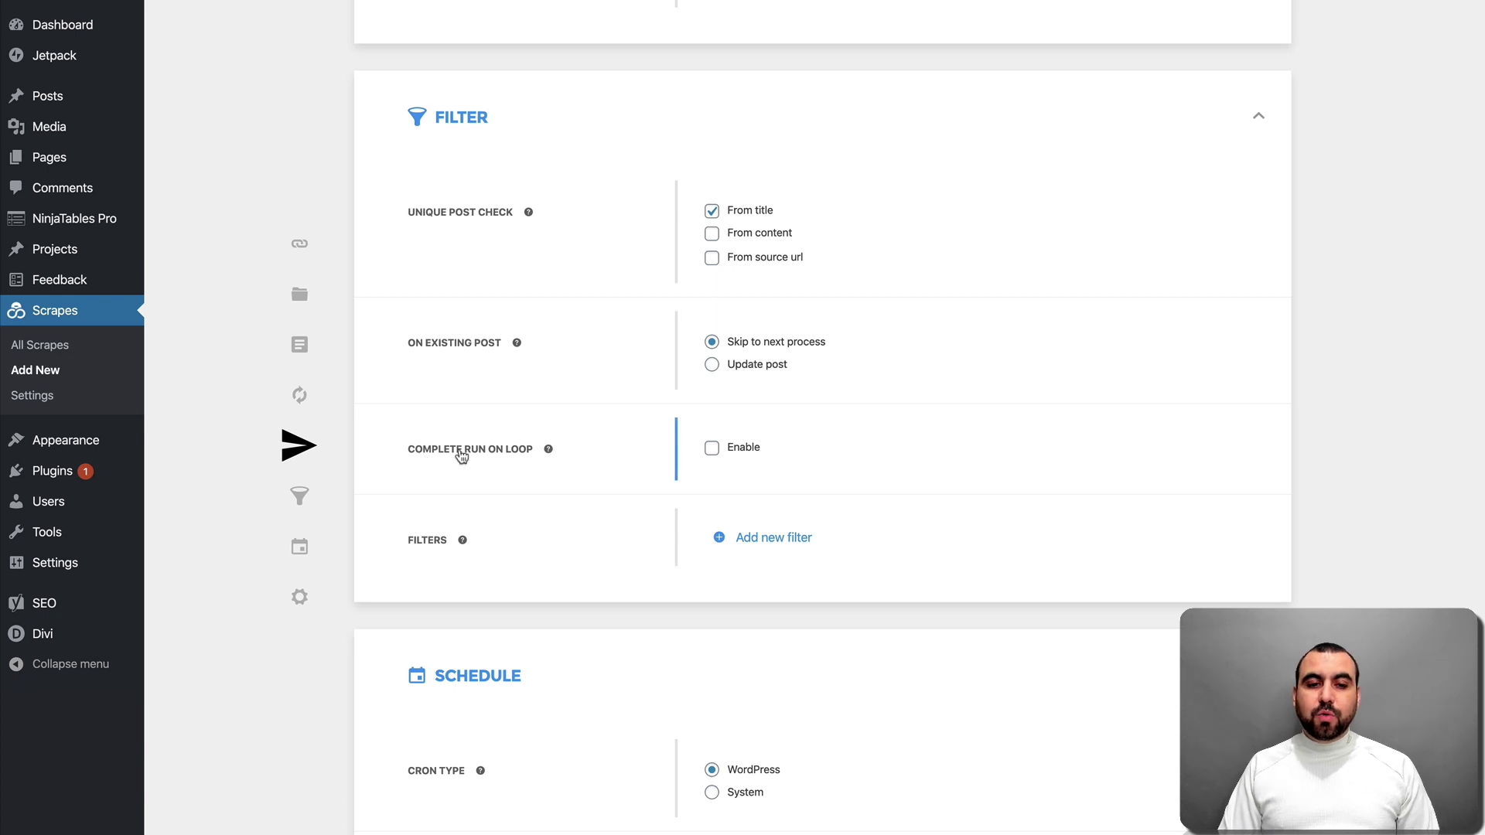
scroll(733, 461, "down", 2)
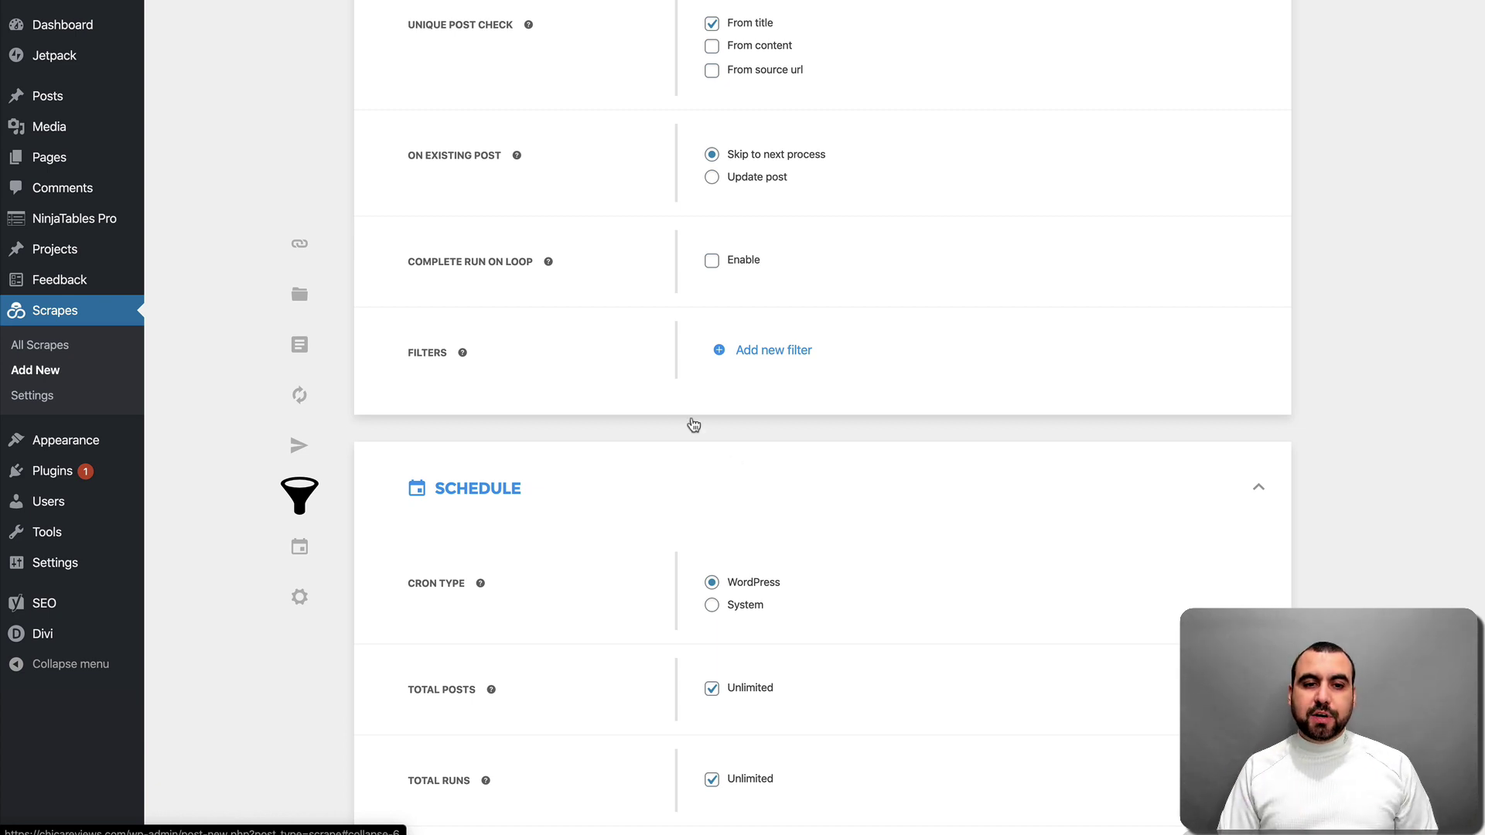
left_click(762, 352)
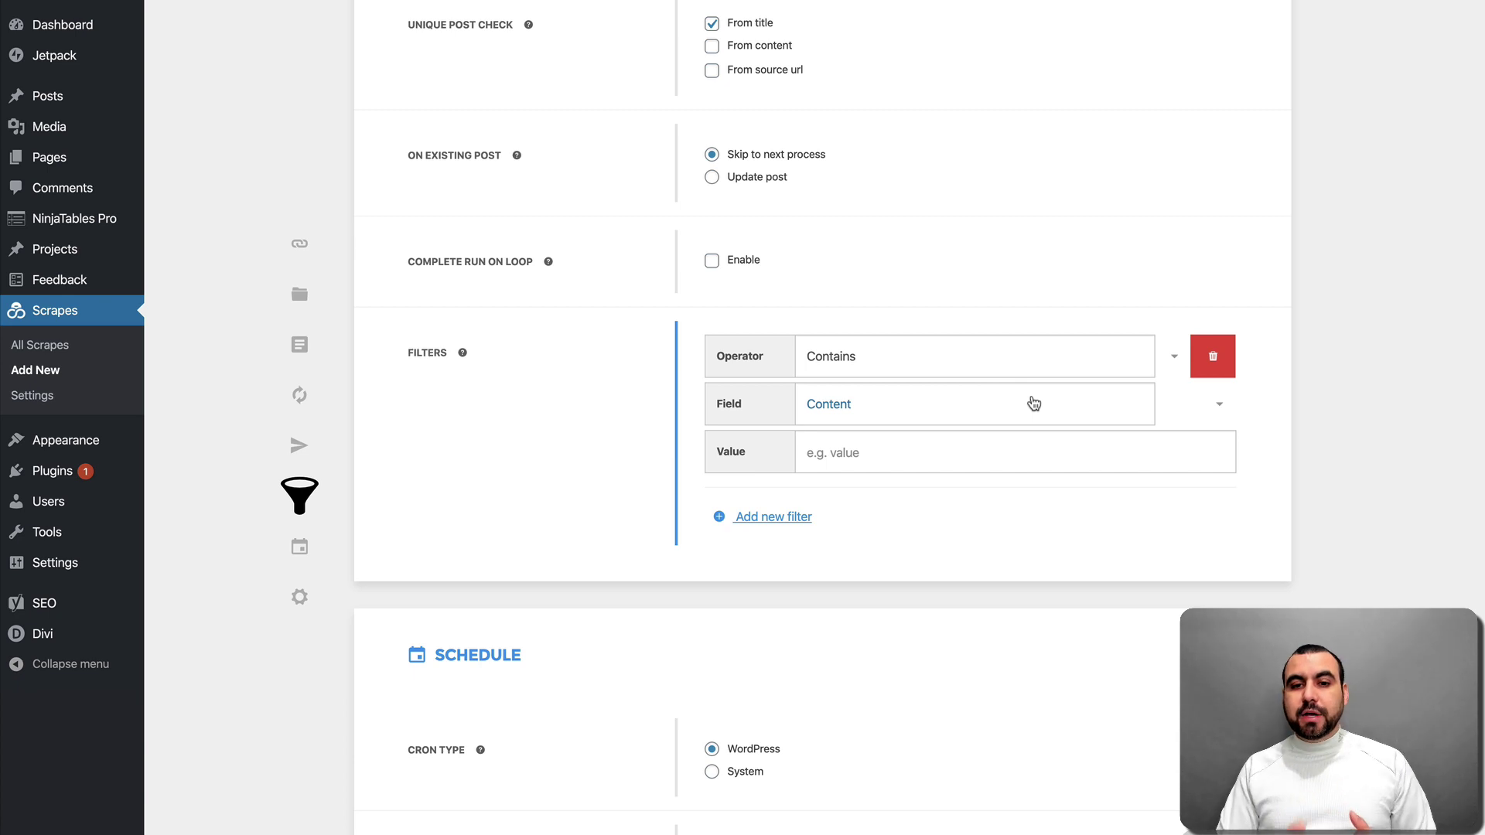
left_click(955, 373)
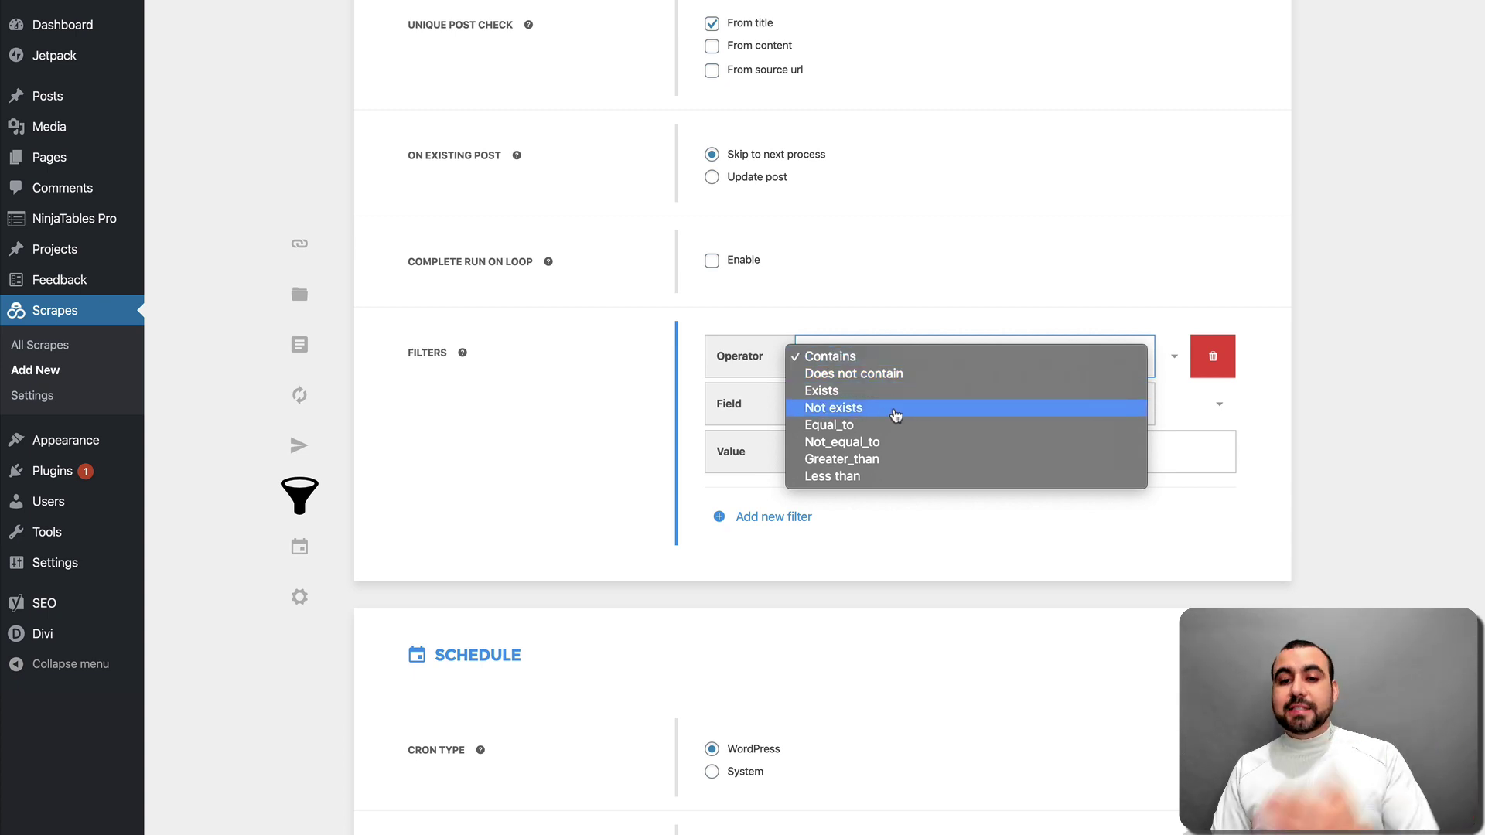
left_click(690, 418)
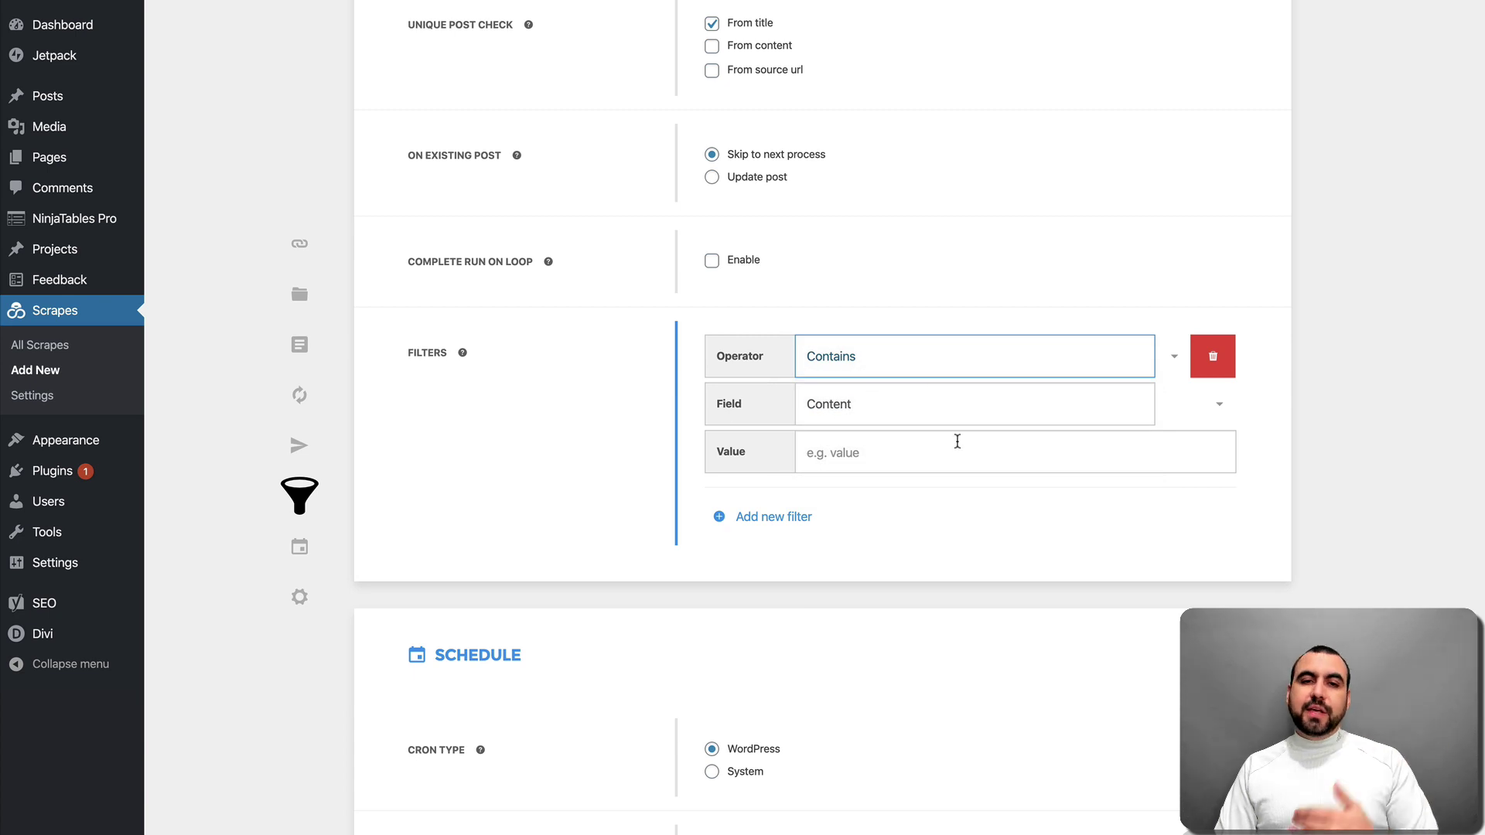
left_click(1213, 357)
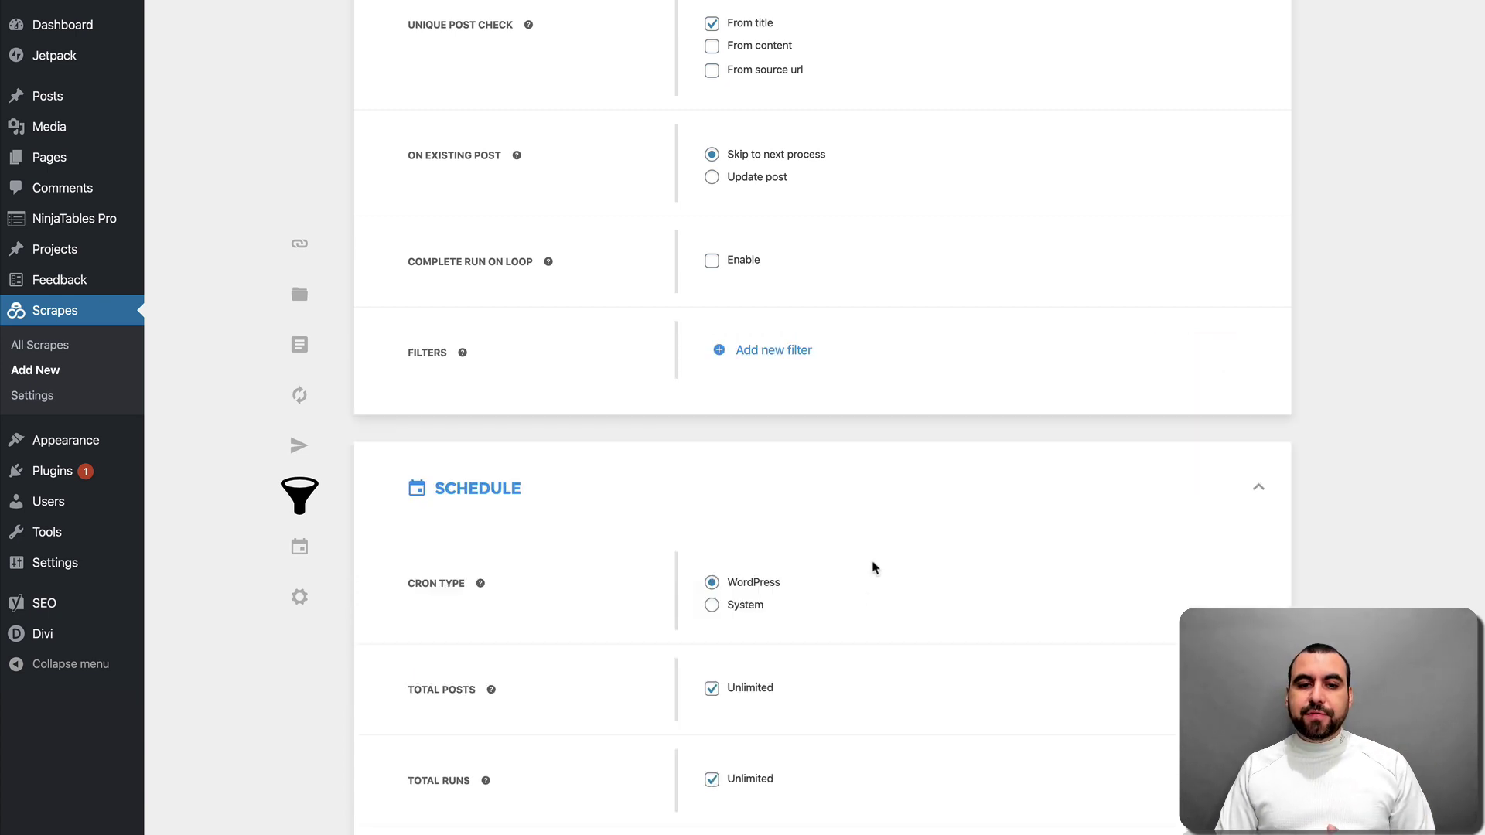
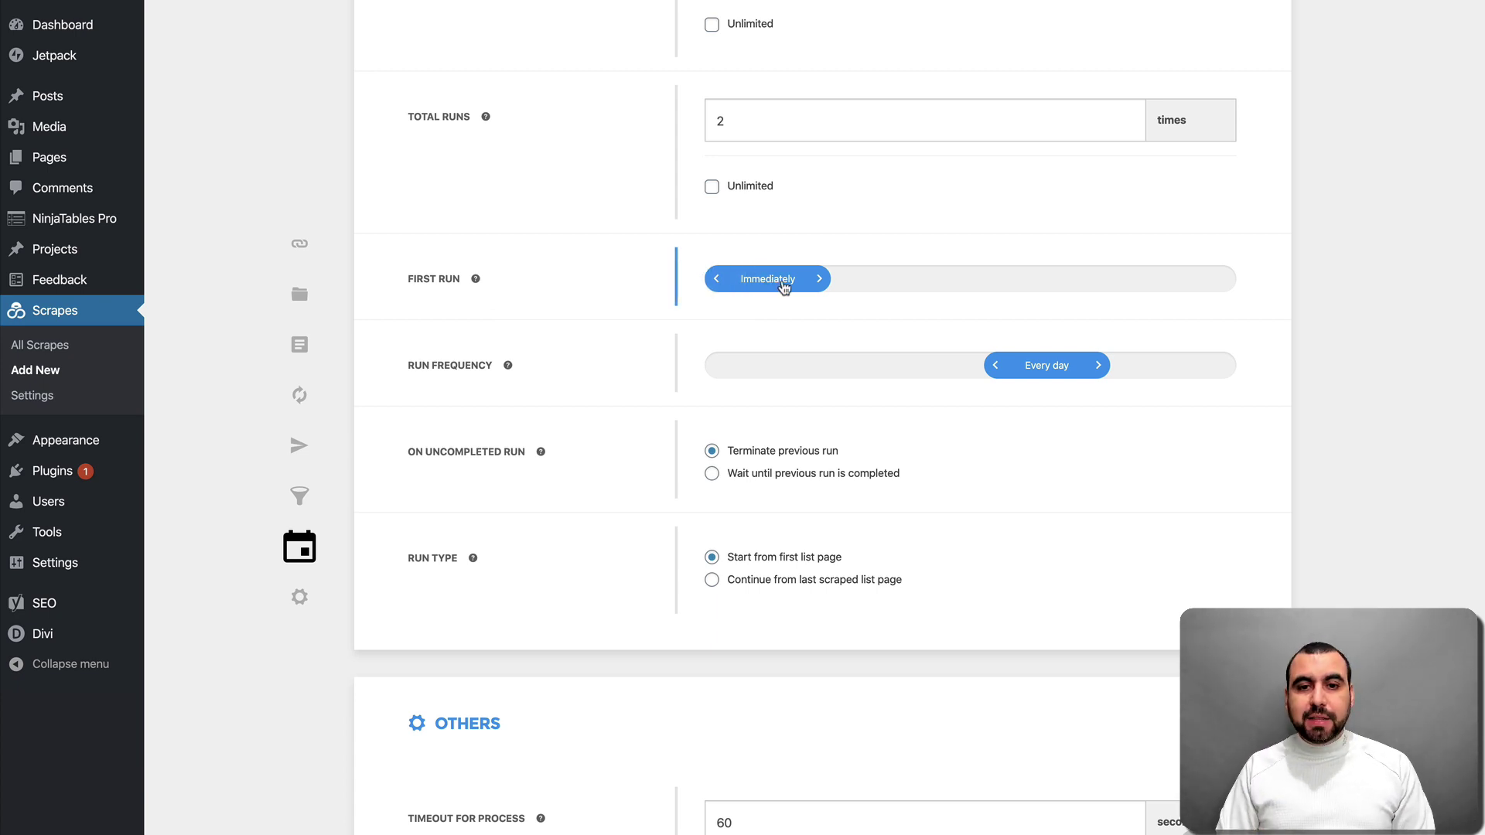
- Keep the first run at Immediately and set Wait Next Processes to 60 seconds
left_click_drag(784, 287, 735, 291)
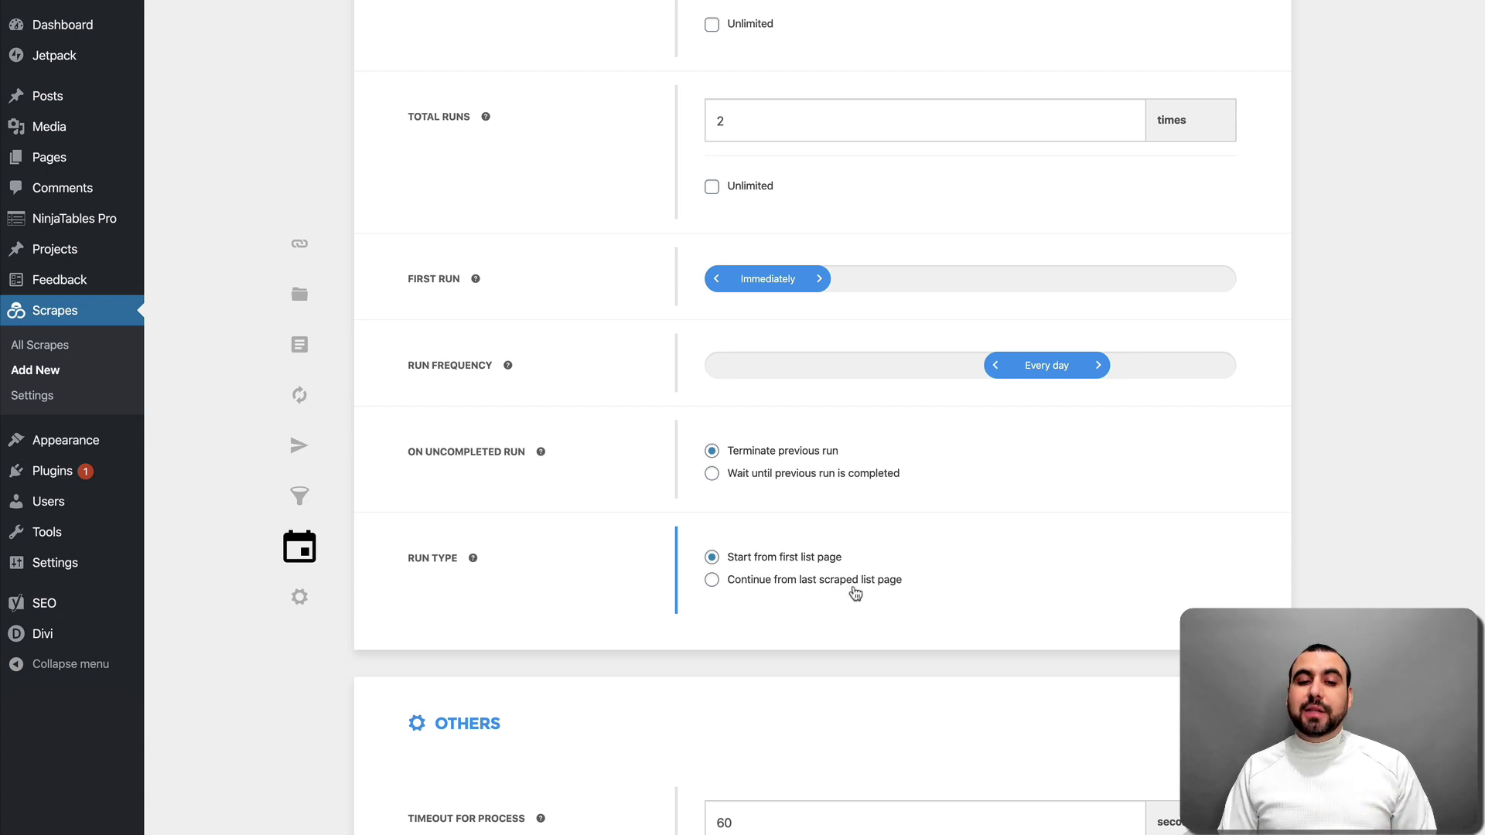
scroll(852, 593, "down", 3)
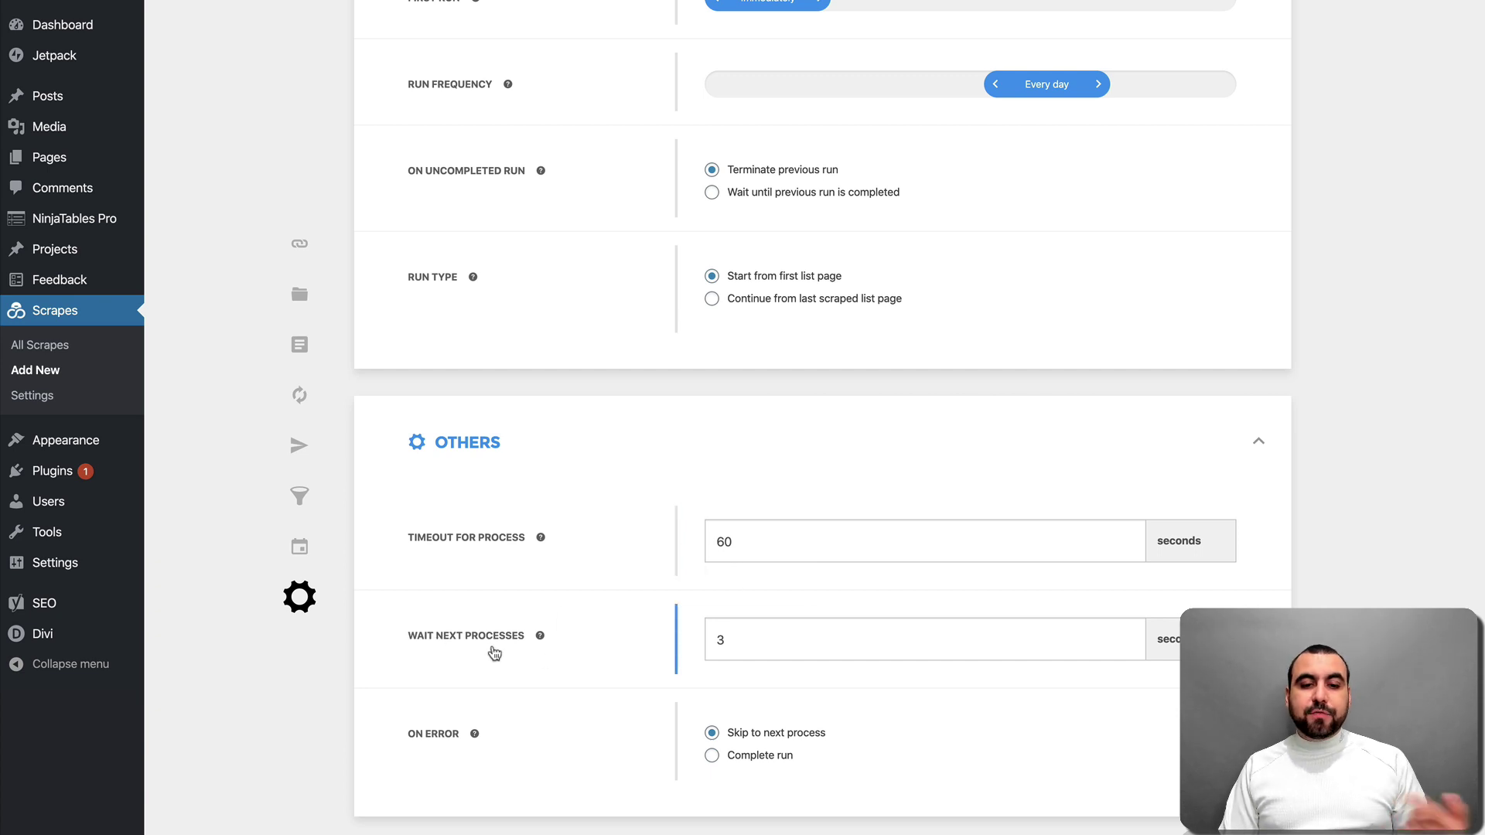
left_click(807, 643)
left_click_drag(807, 644, 685, 650)
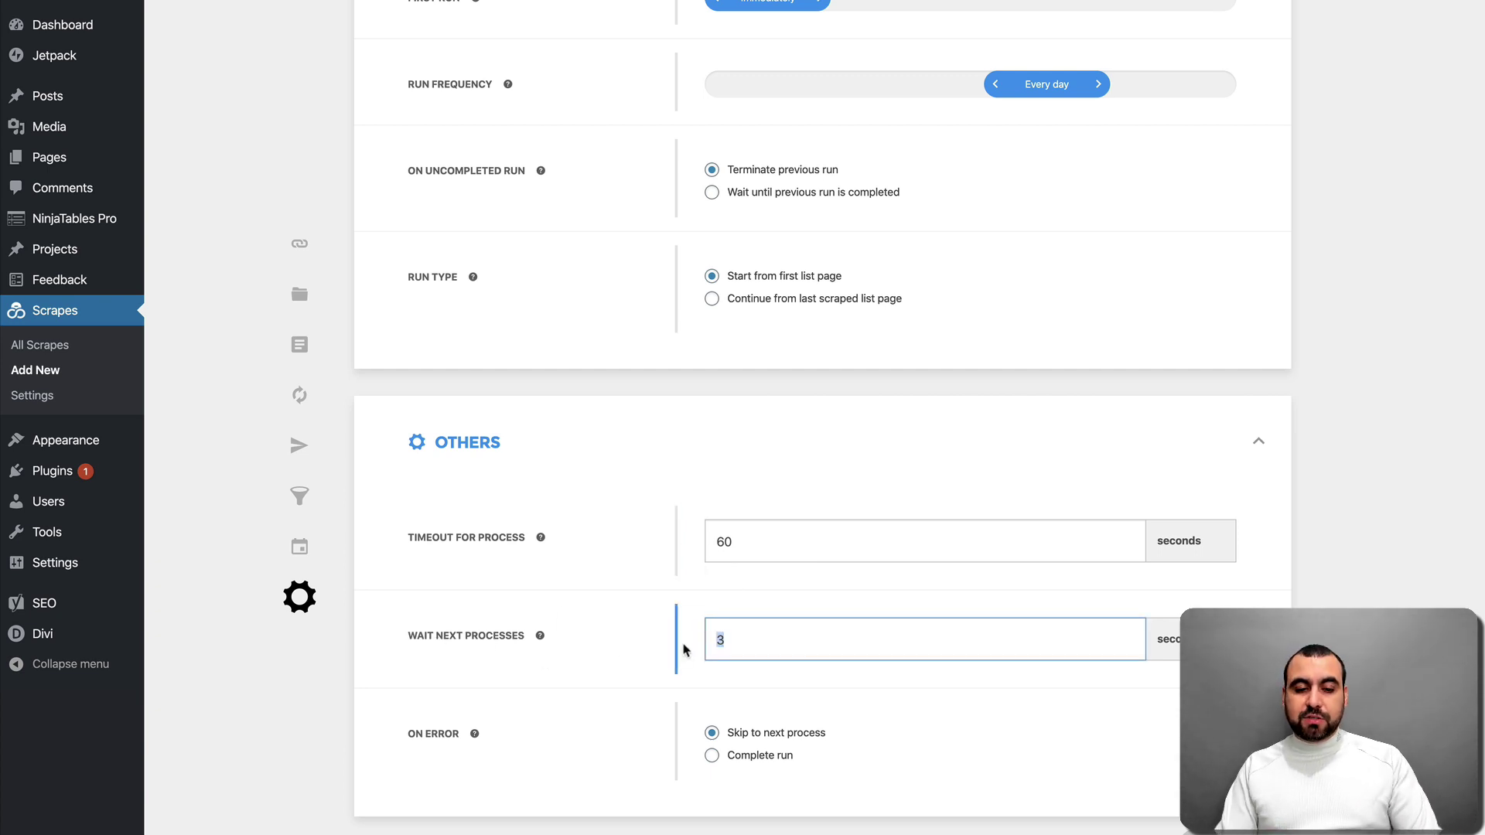
type("60")
left_click(618, 719)
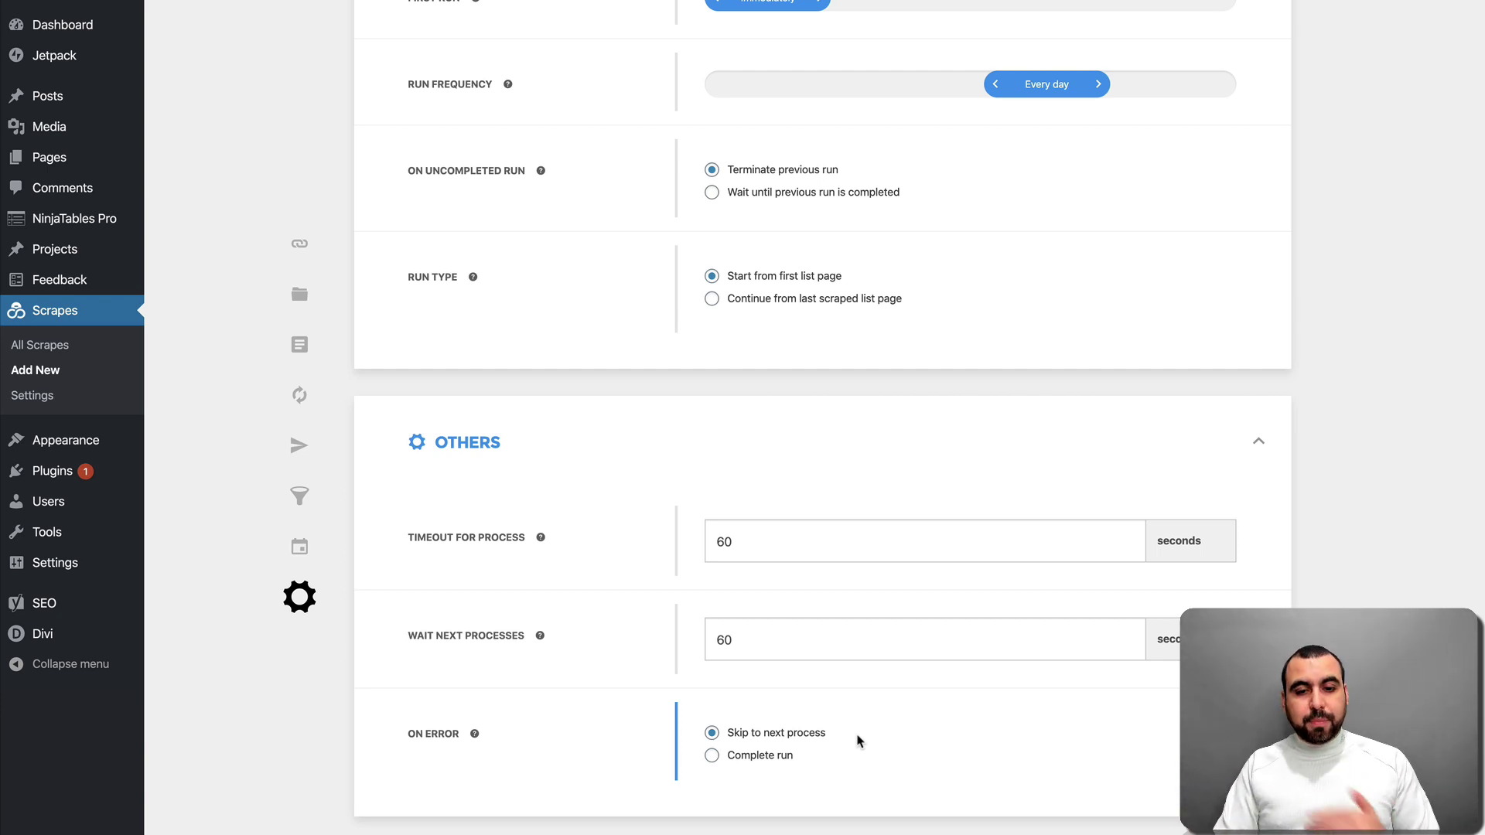
scroll(859, 727, "up", 20)
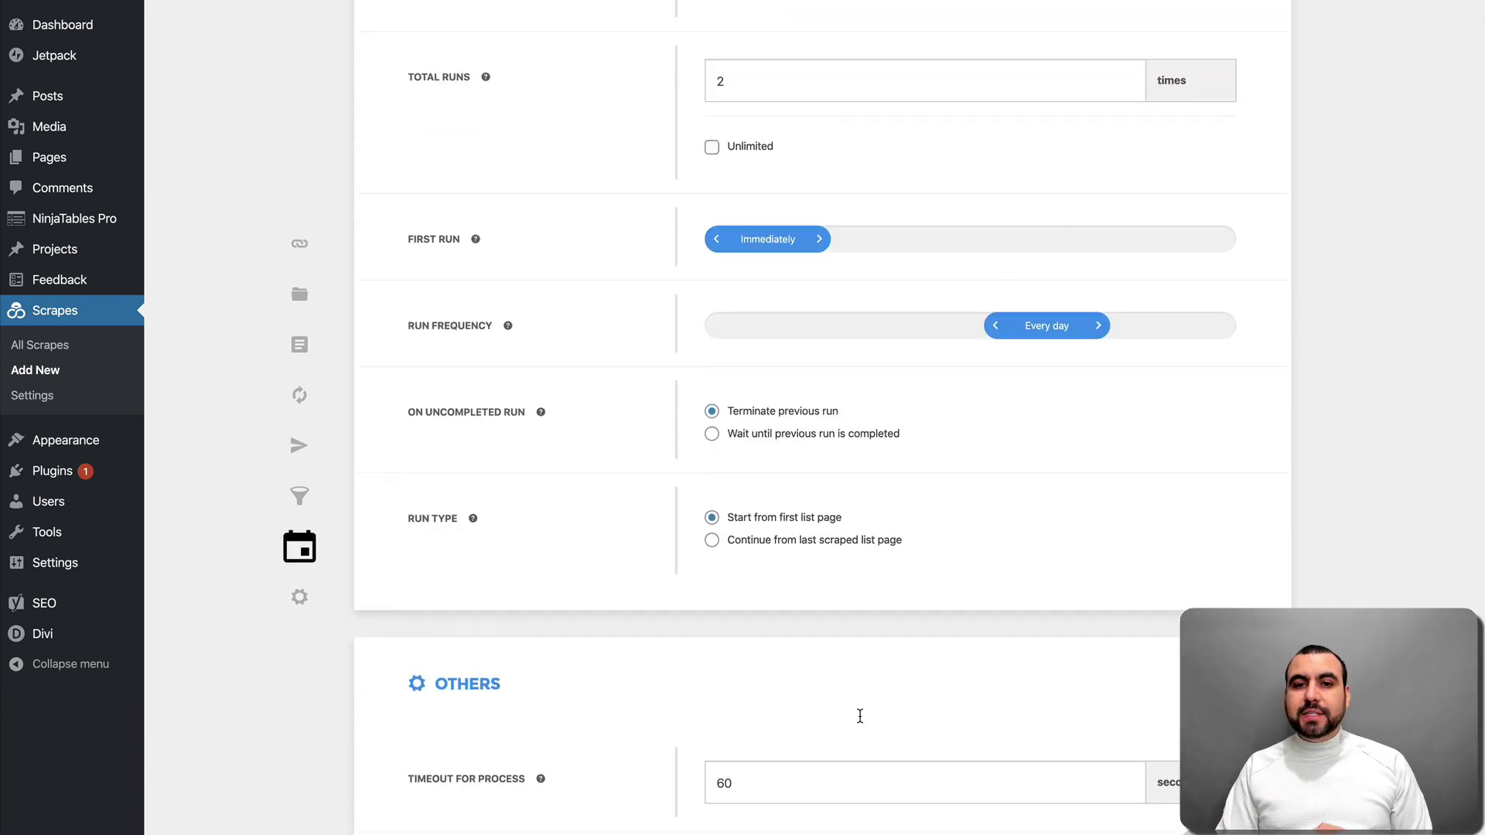
- Go to the list of all scrape tasks and run the tech task
scroll(860, 721, "up", 20)
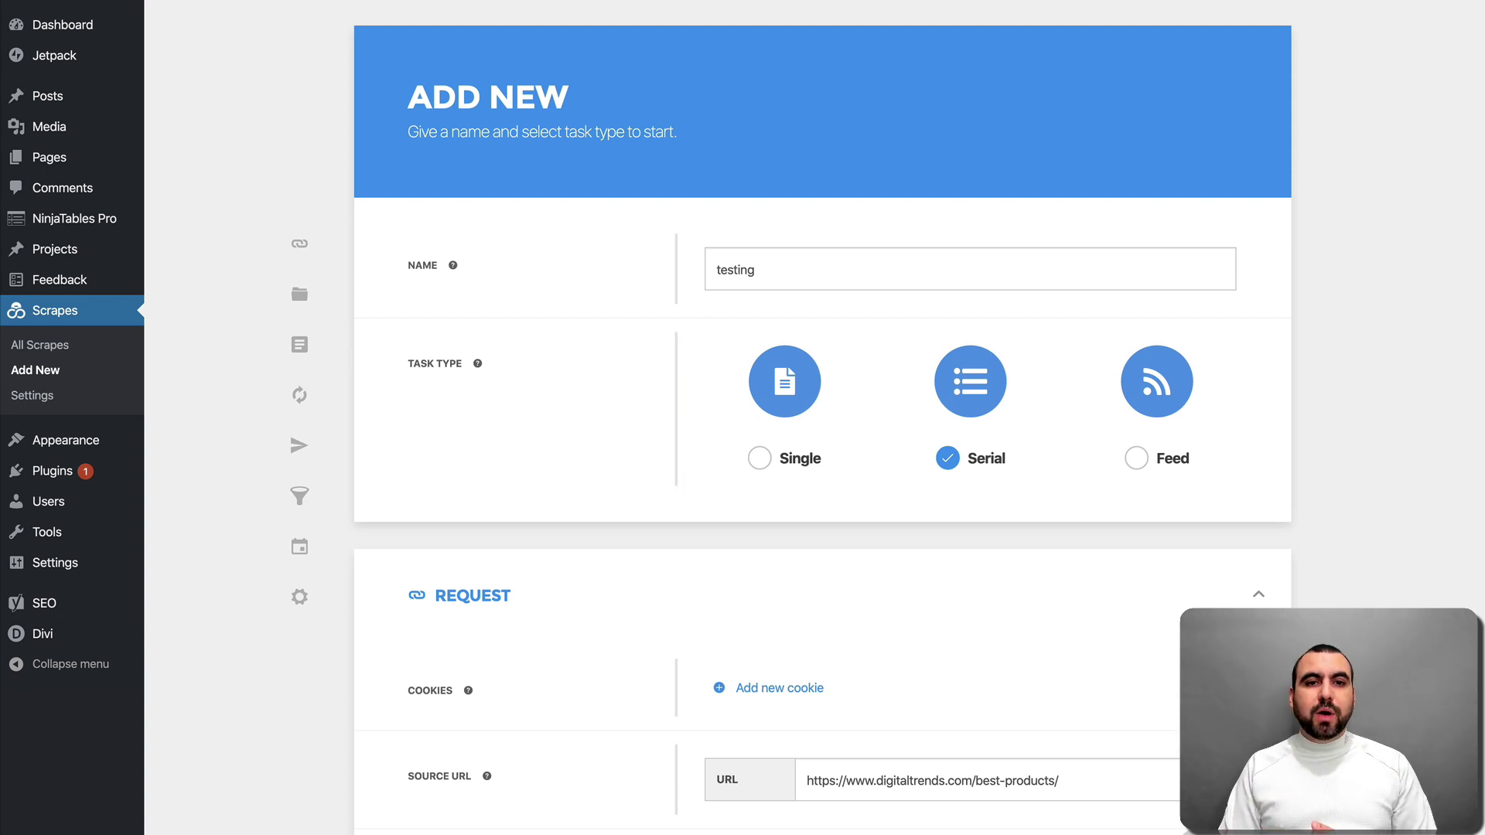
left_click(47, 347)
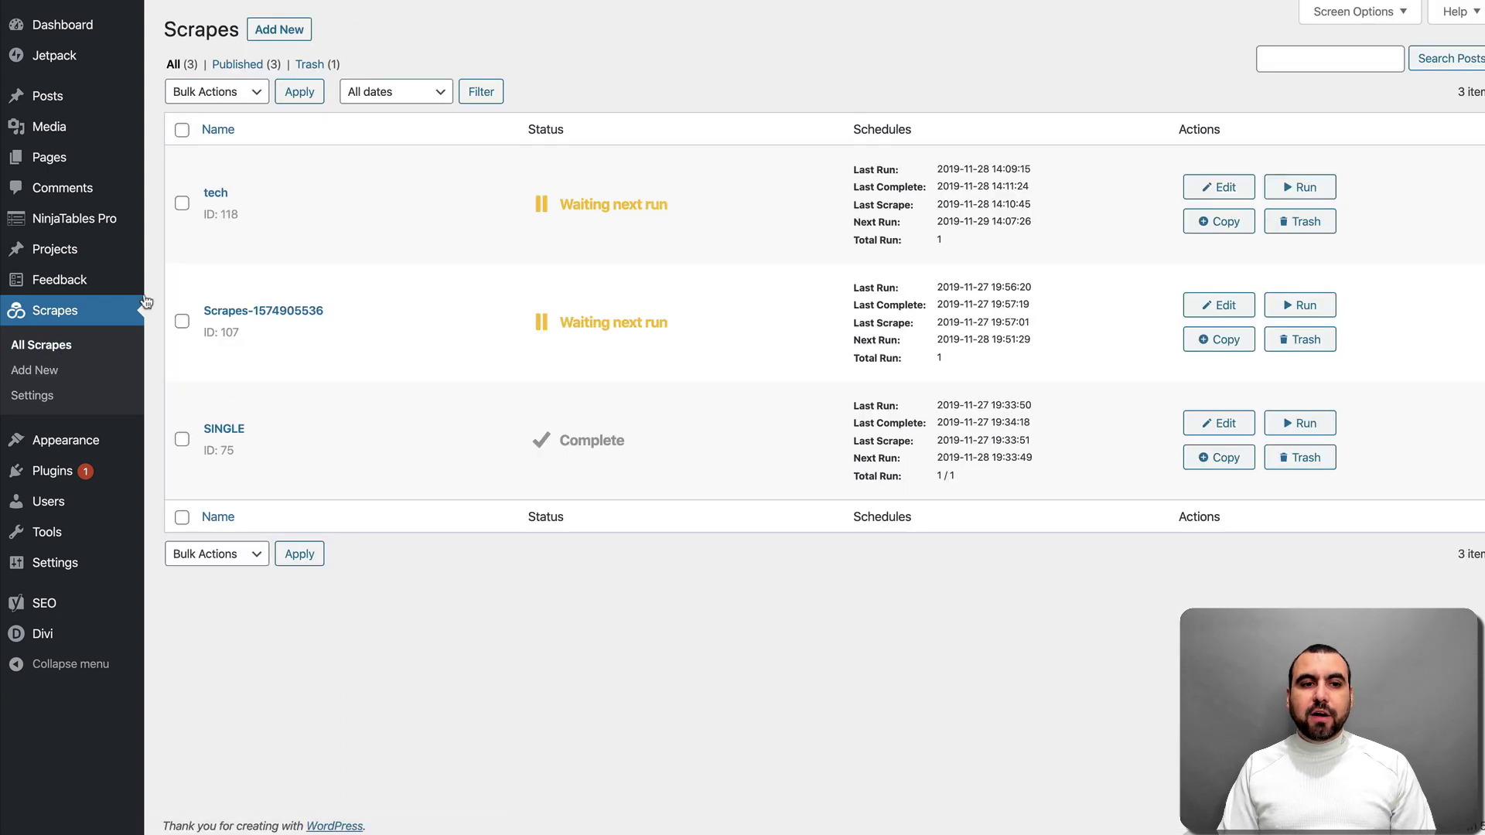
double_click(564, 207)
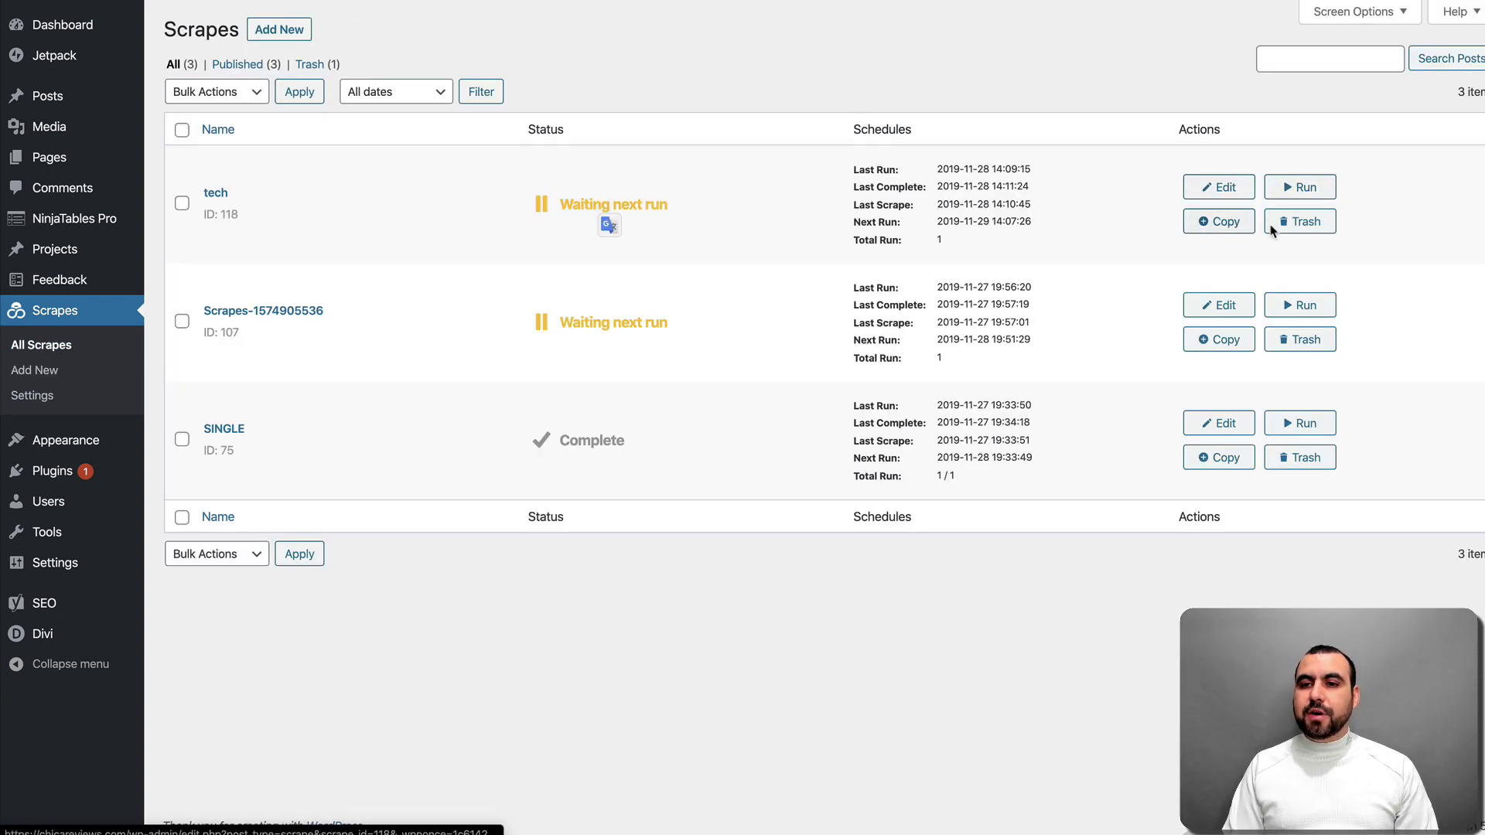
left_click(1308, 196)
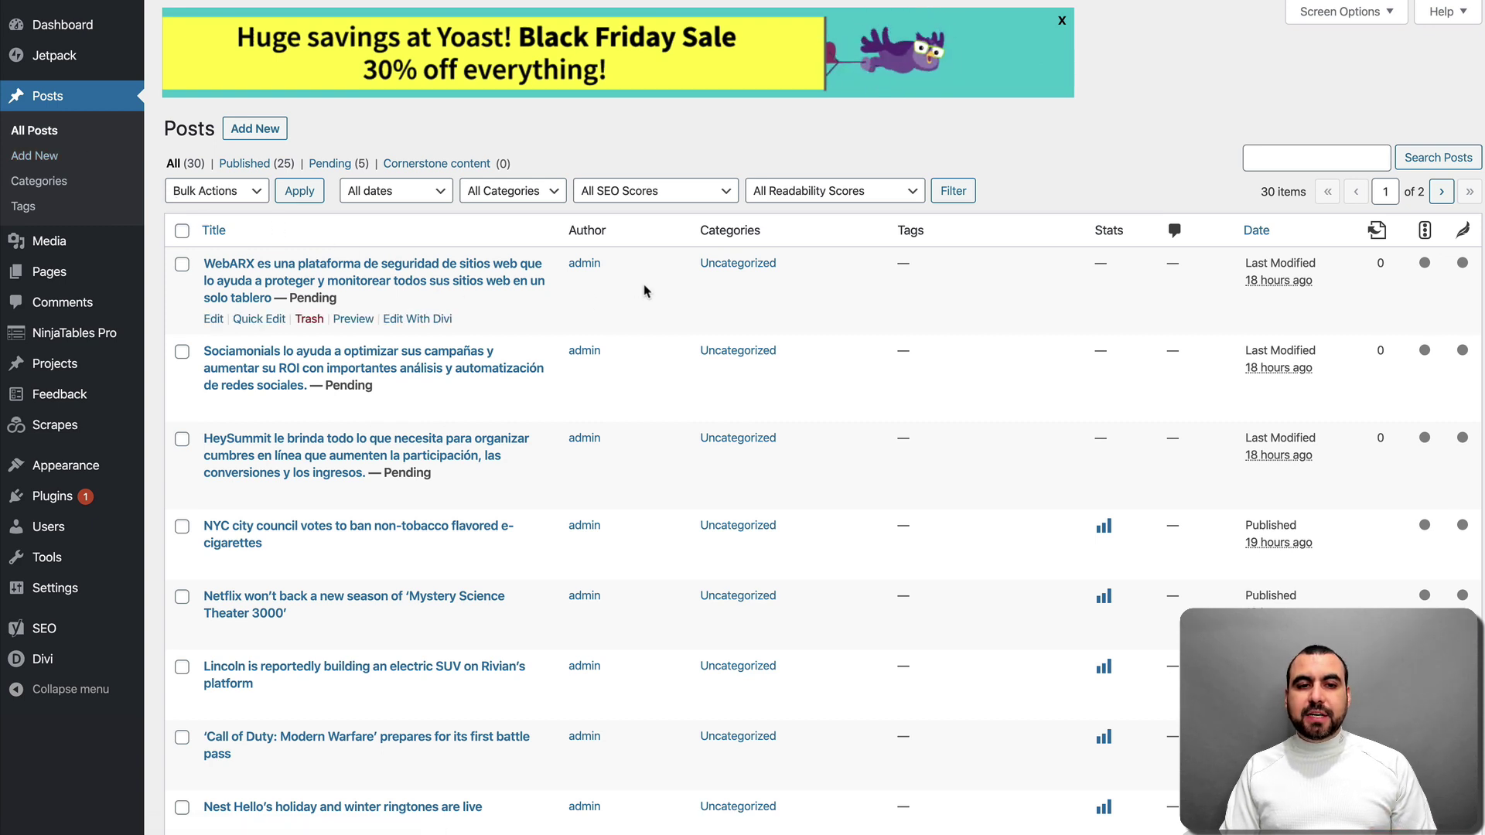
- Check the pending status in the posts list, and open the "Las mejores aplicaciones de Android (noviembre de 2019)" post to review its imported content
left_click_drag(287, 299, 341, 302)
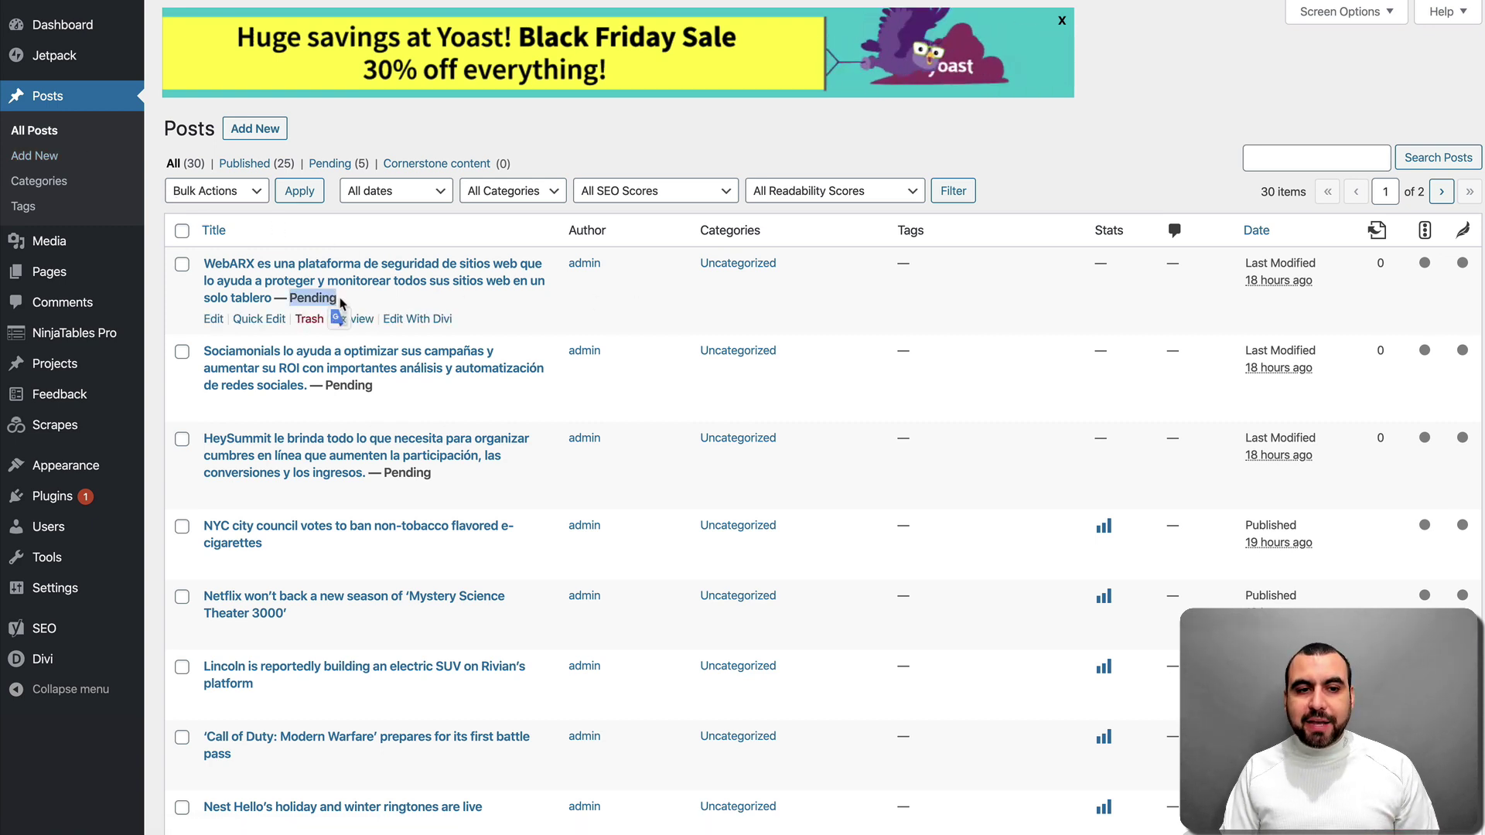
left_click(341, 303)
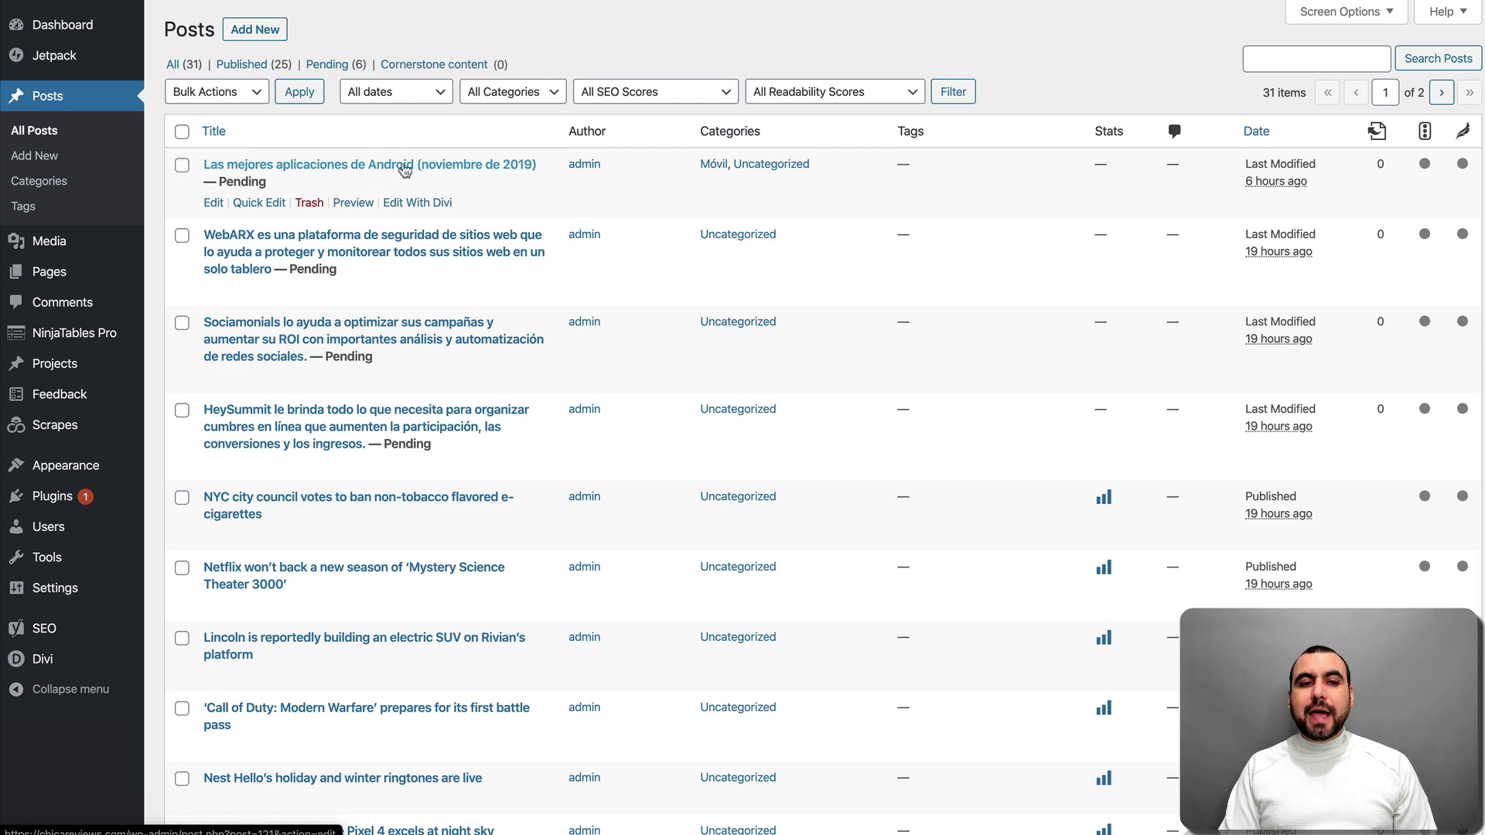
left_click(430, 166)
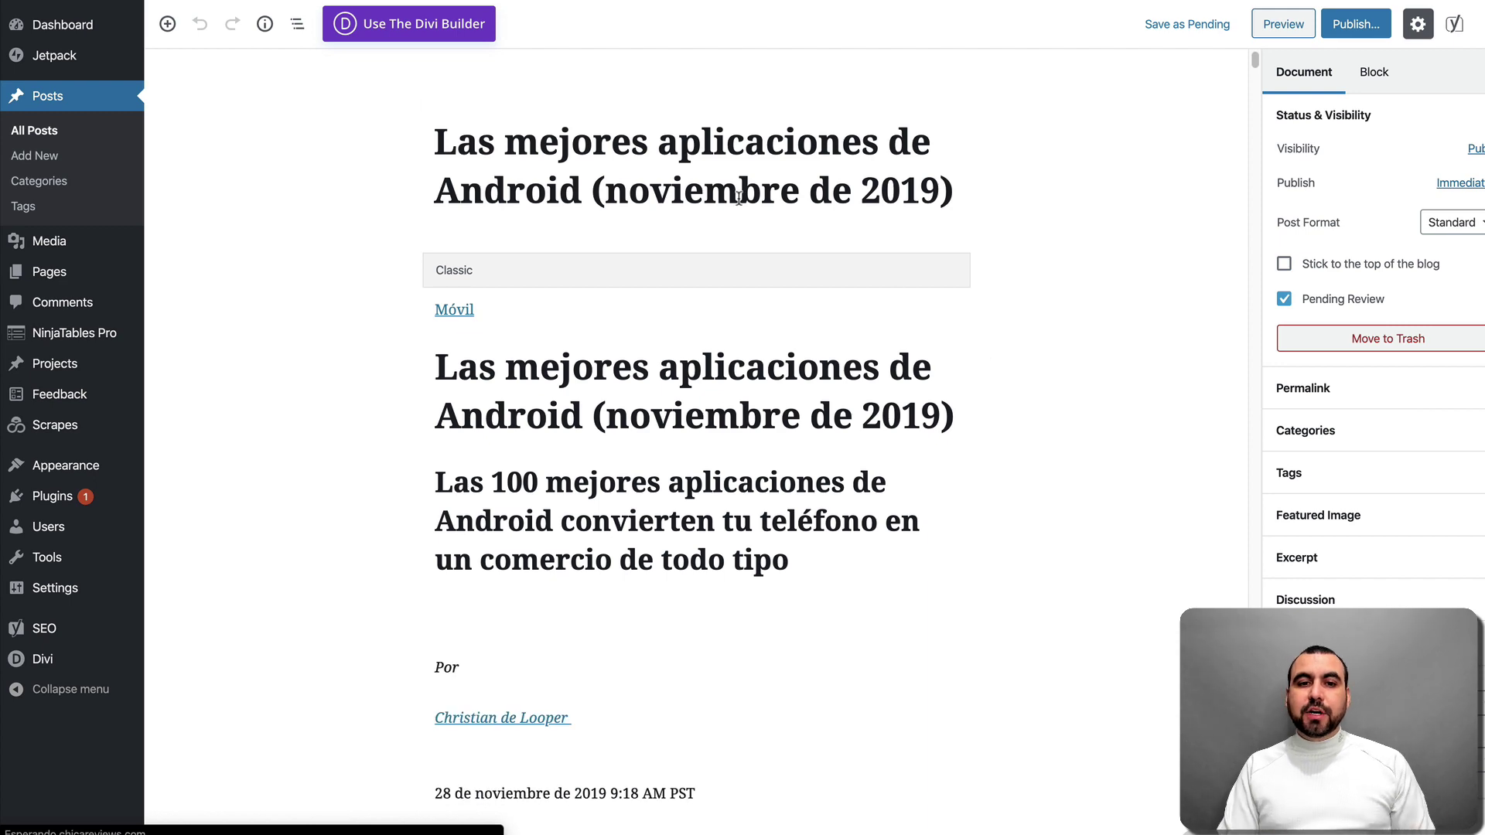
scroll(575, 508, "down", 4)
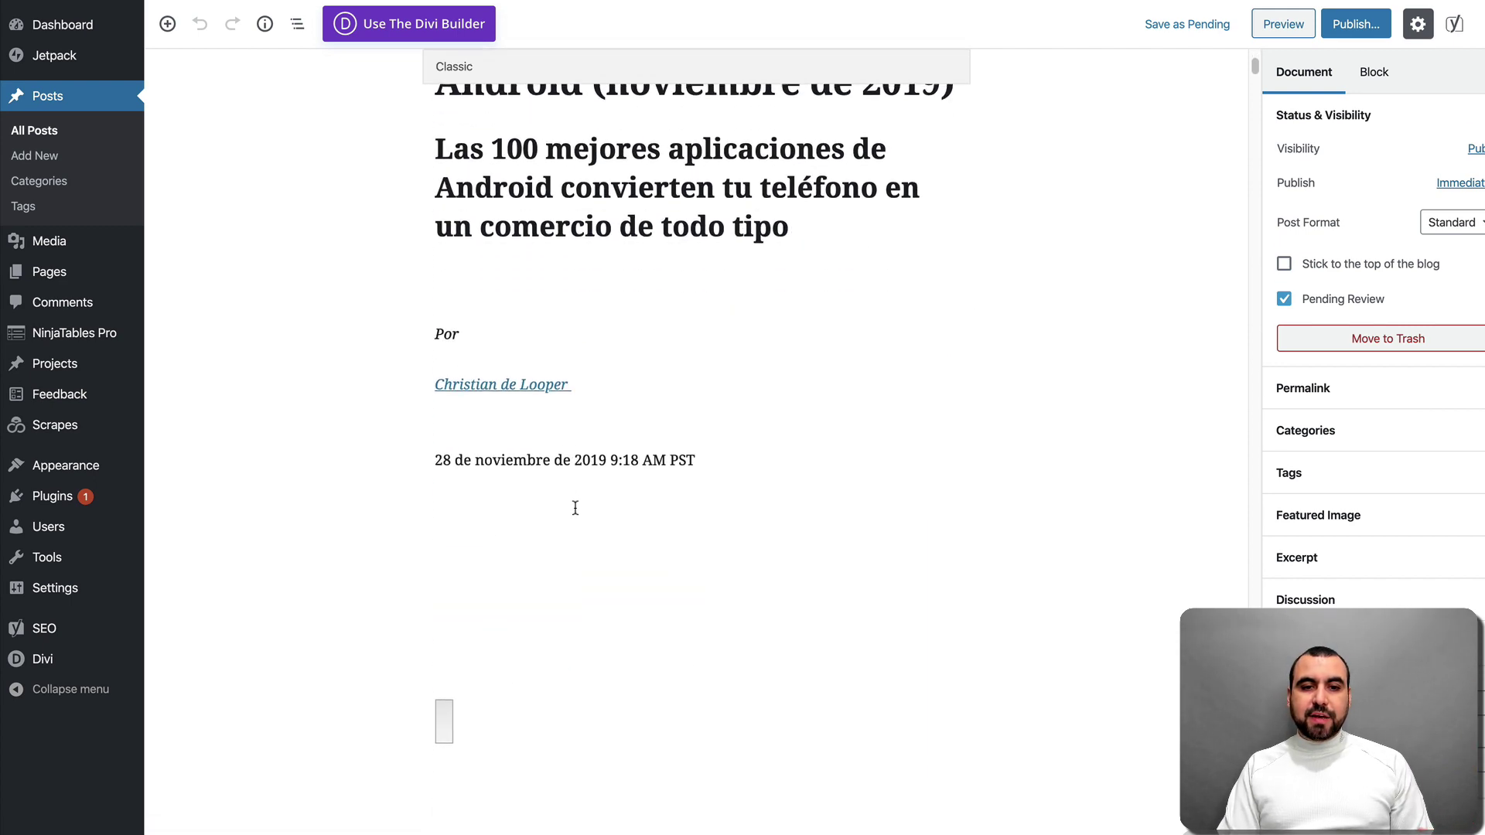
scroll(575, 509, "down", 10)
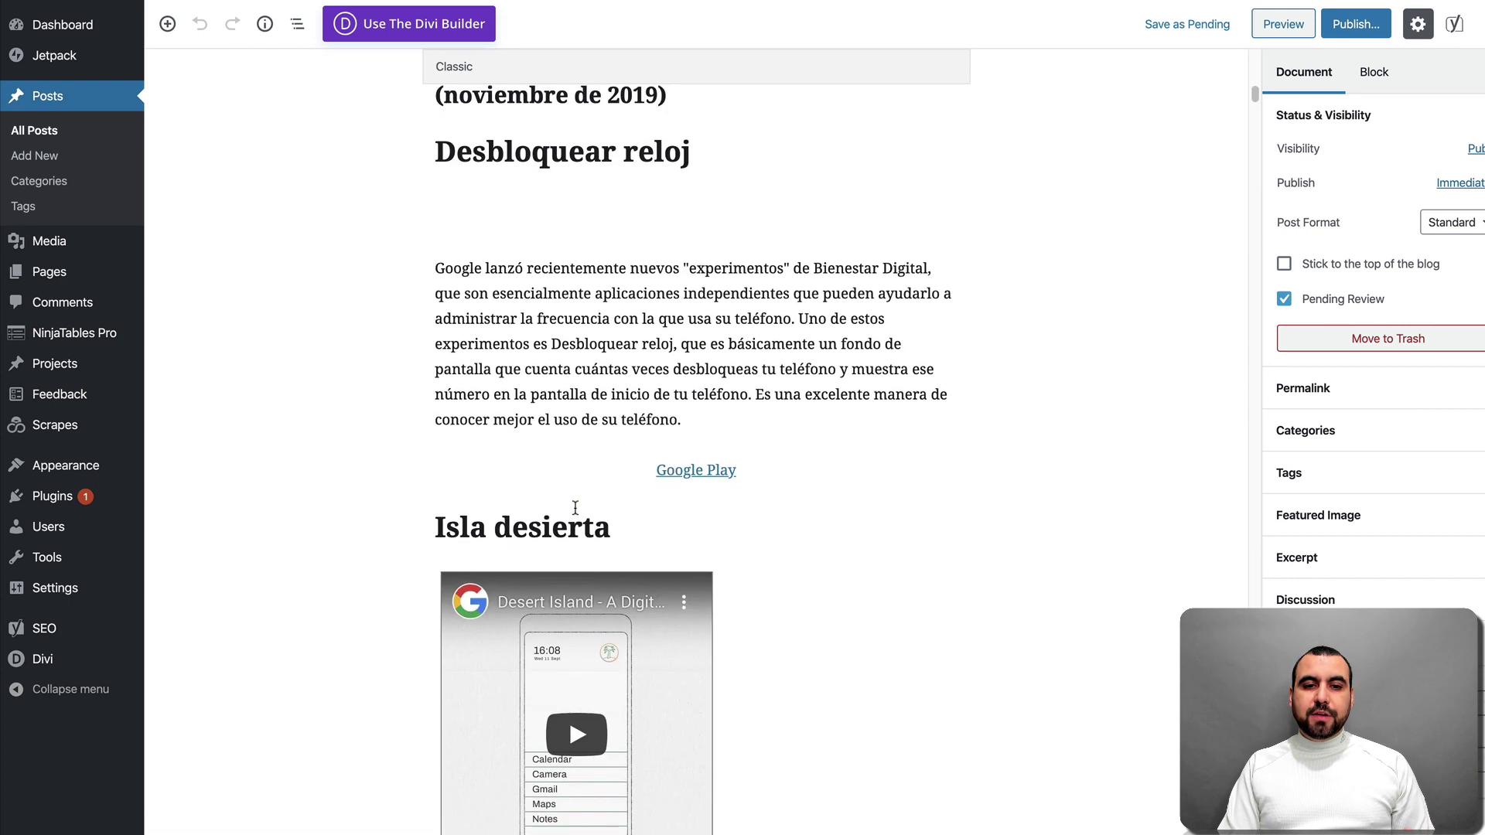
scroll(576, 508, "down", 4)
scroll(584, 499, "down", 5)
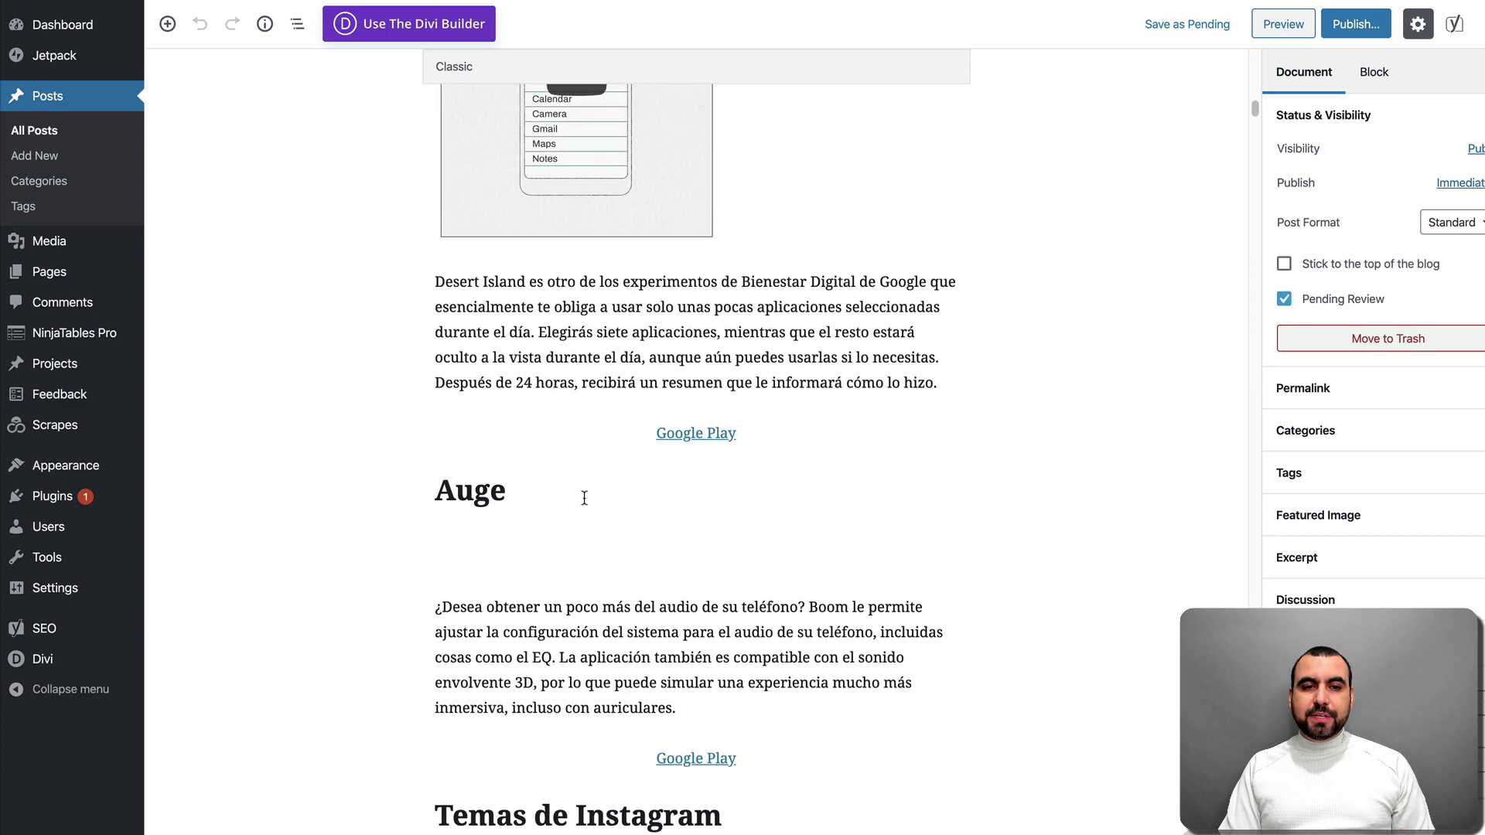
scroll(584, 498, "up", 4)
scroll(641, 561, "down", 4)
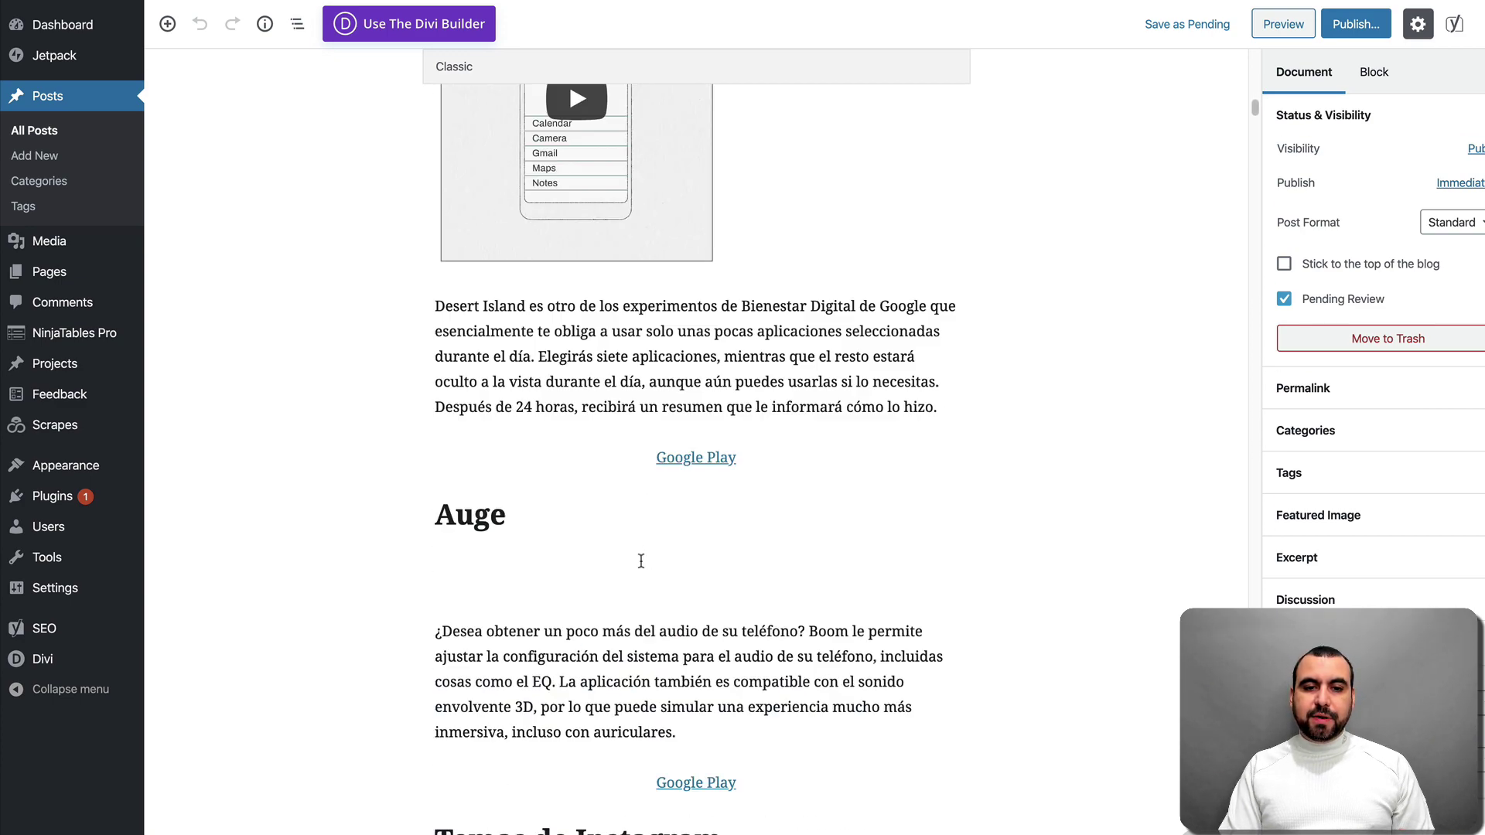
scroll(641, 560, "down", 20)
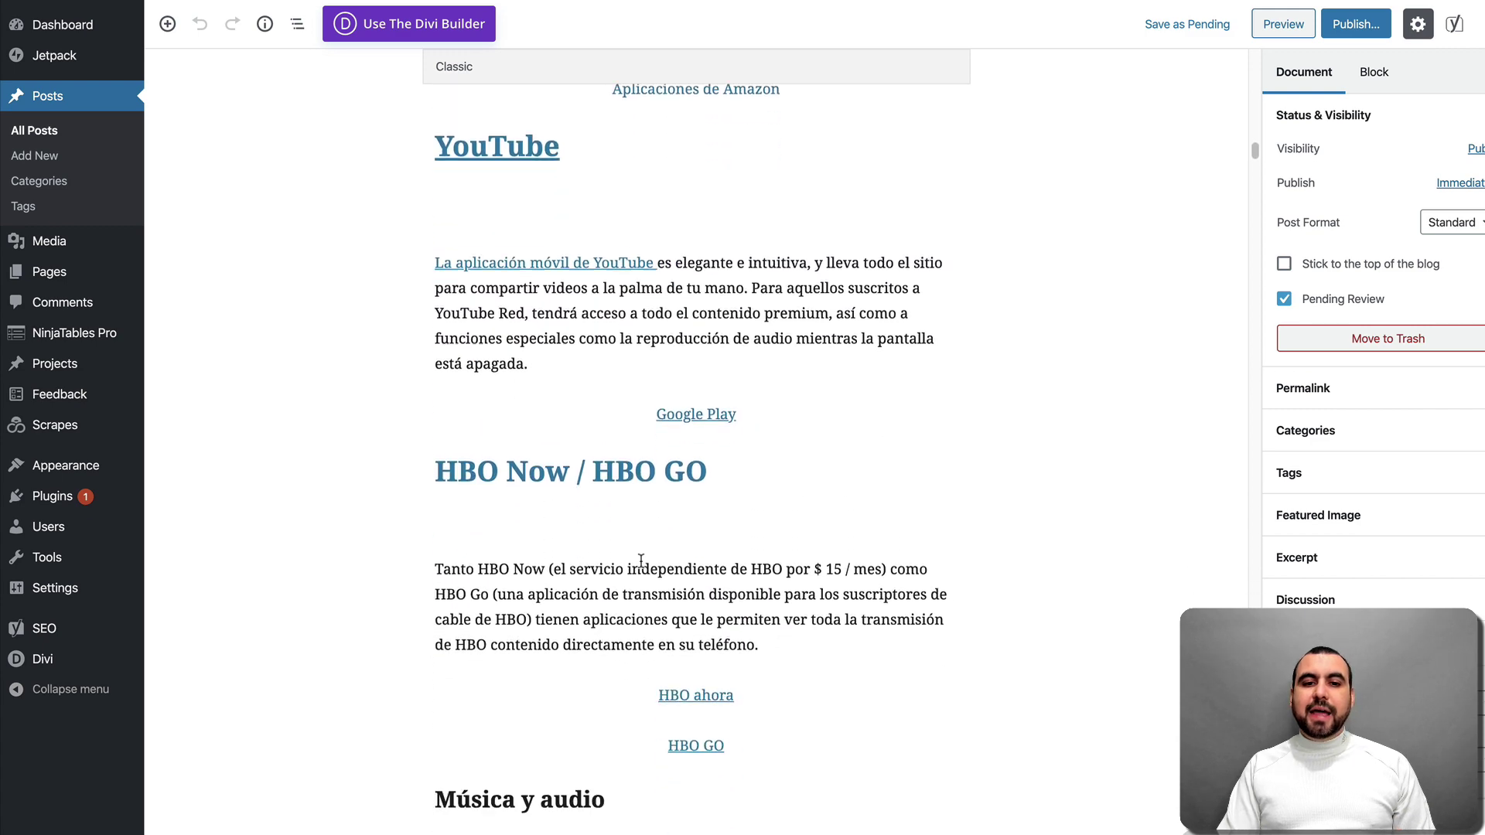
scroll(642, 560, "down", 7)
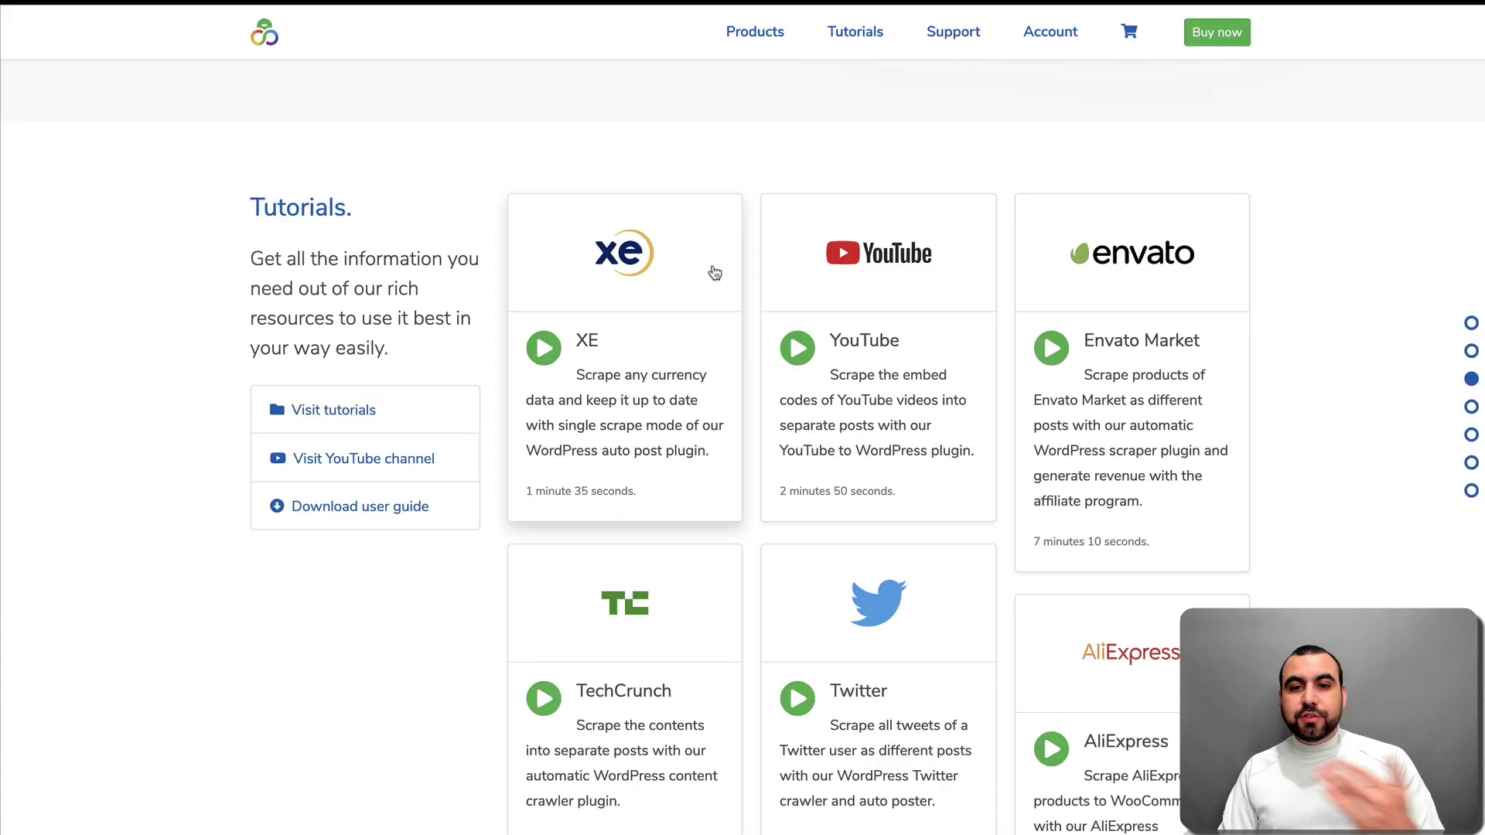
- Look through the source-site tutorials, the feature descriptions and the scraping modes on the Scrapes plugin website
scroll(712, 274, "down", 2)
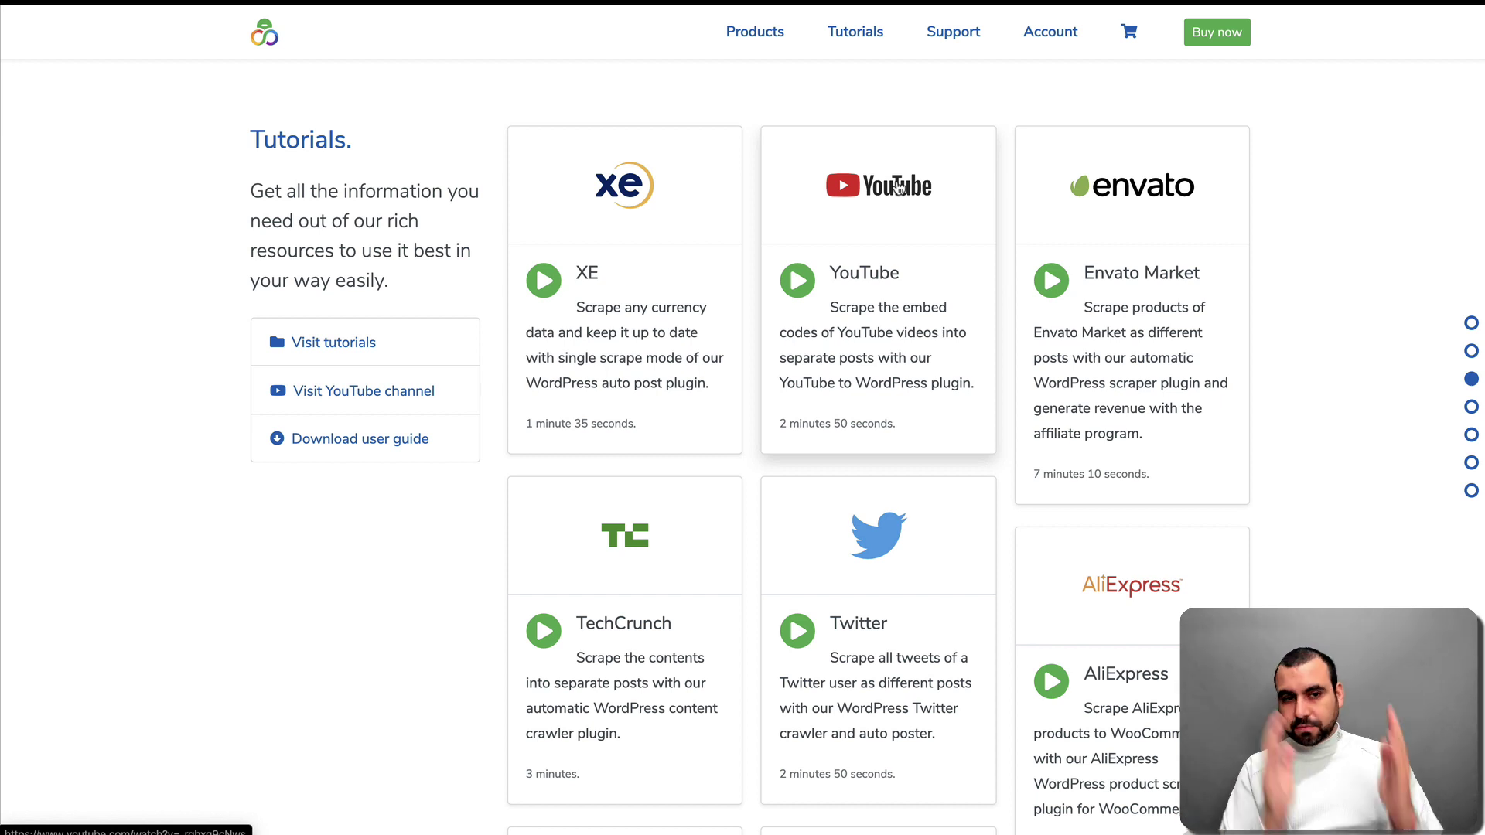
scroll(895, 189, "down", 2)
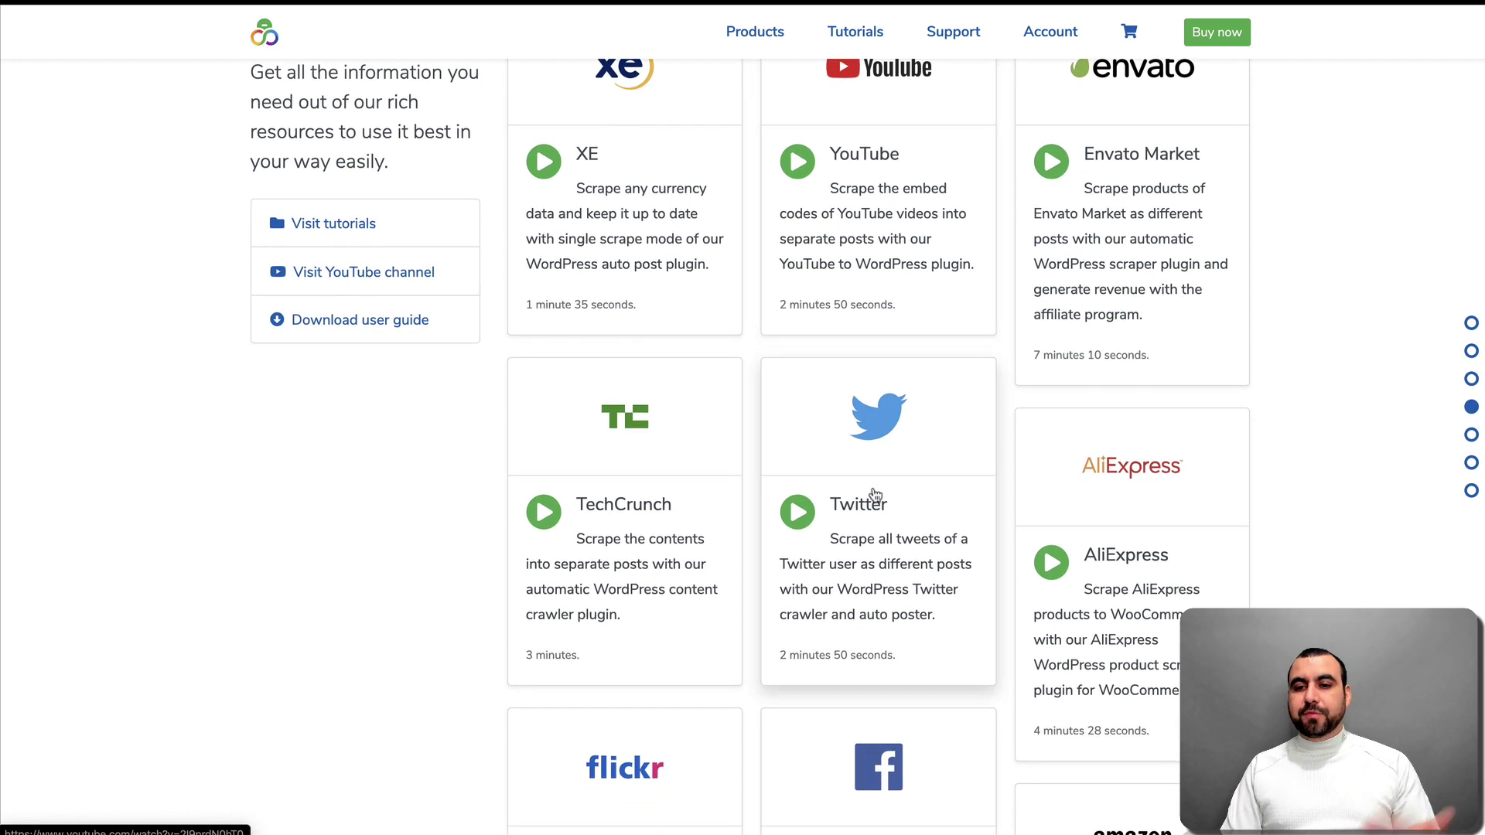
scroll(721, 509, "down", 3)
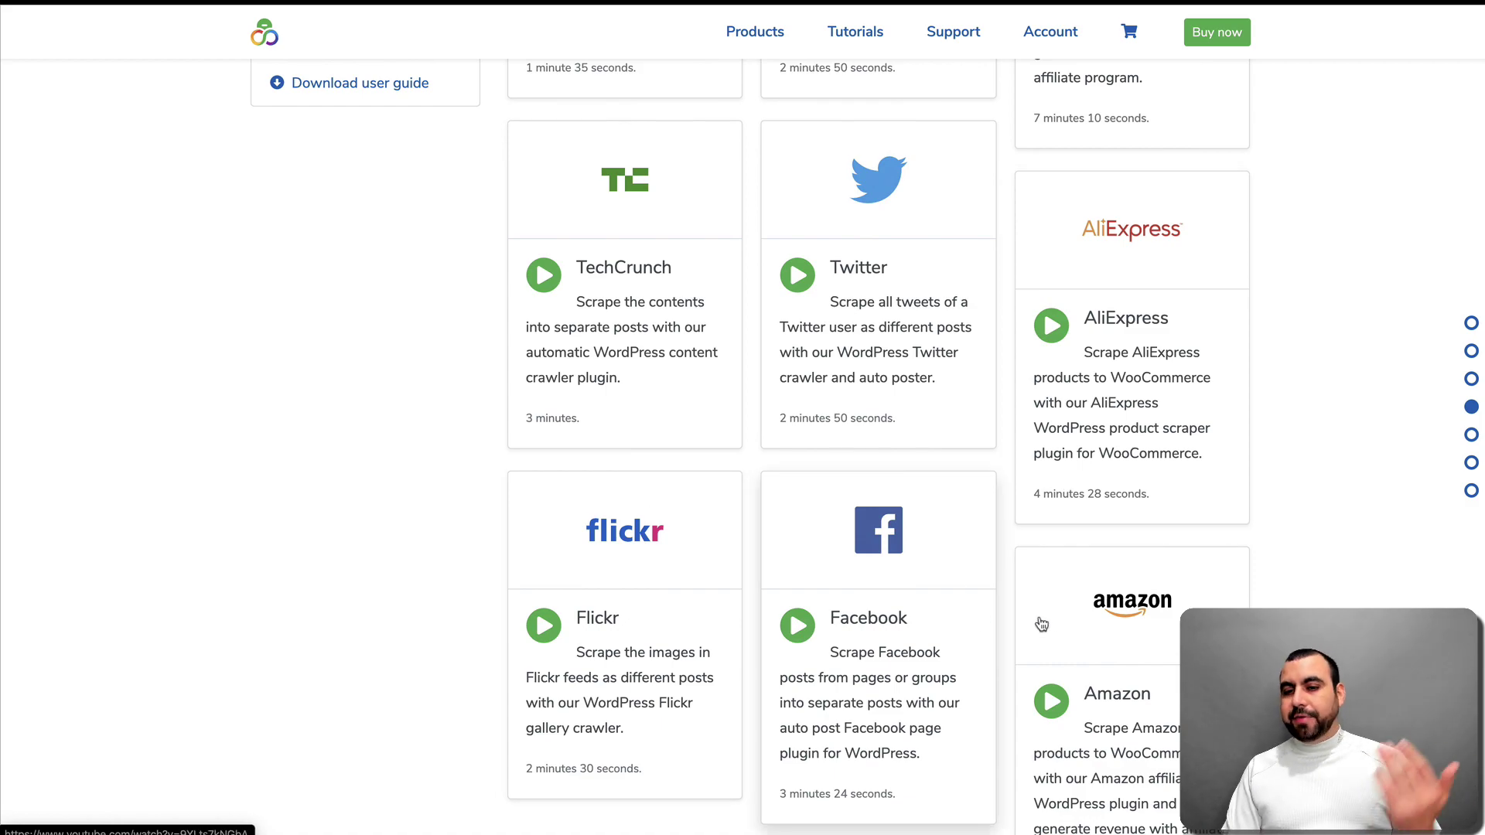
scroll(1117, 617, "down", 4)
scroll(1073, 617, "up", 9)
scroll(1073, 617, "up", 15)
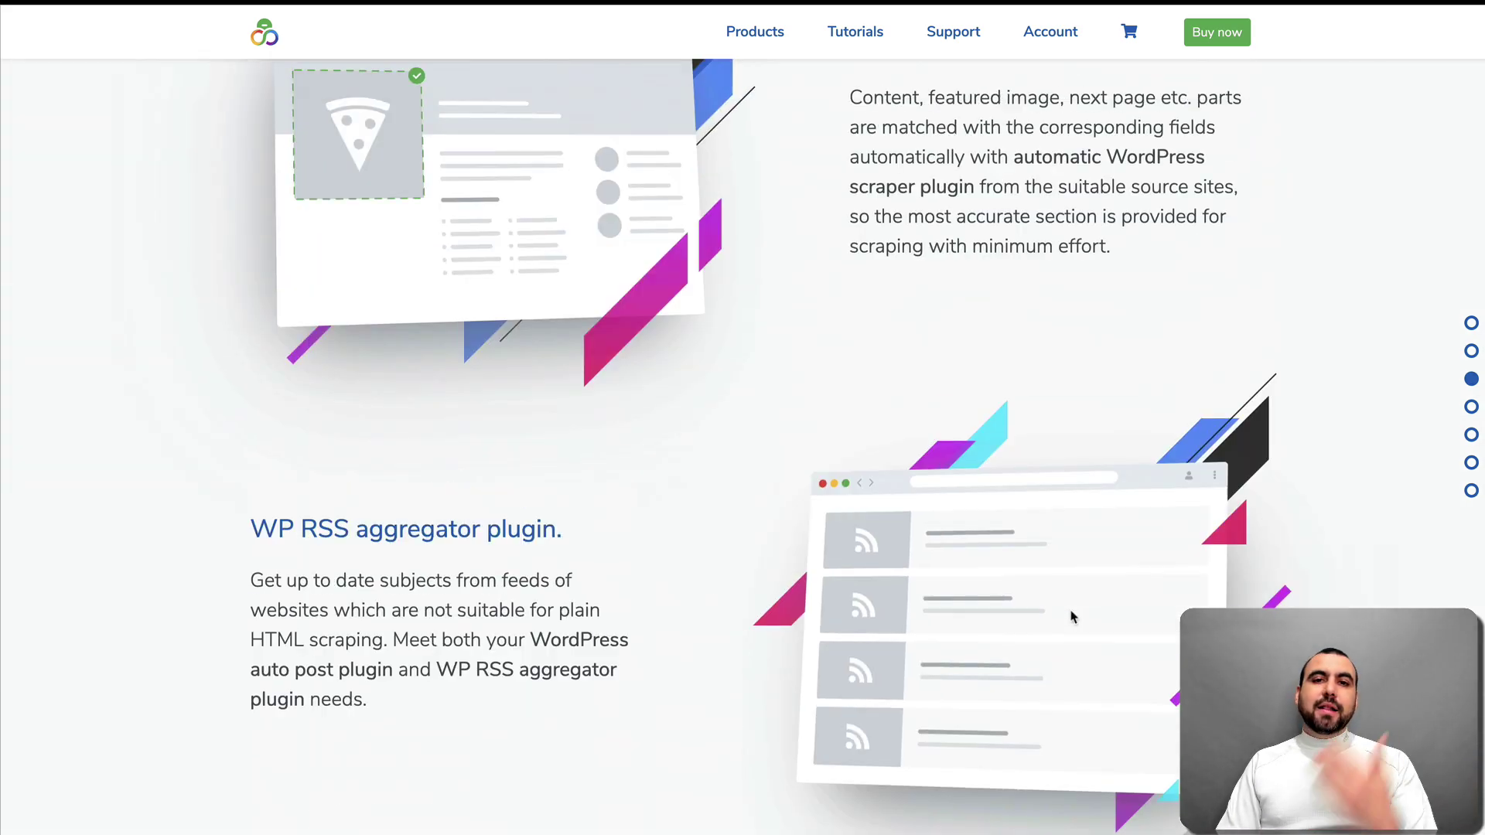
scroll(618, 522, "up", 20)
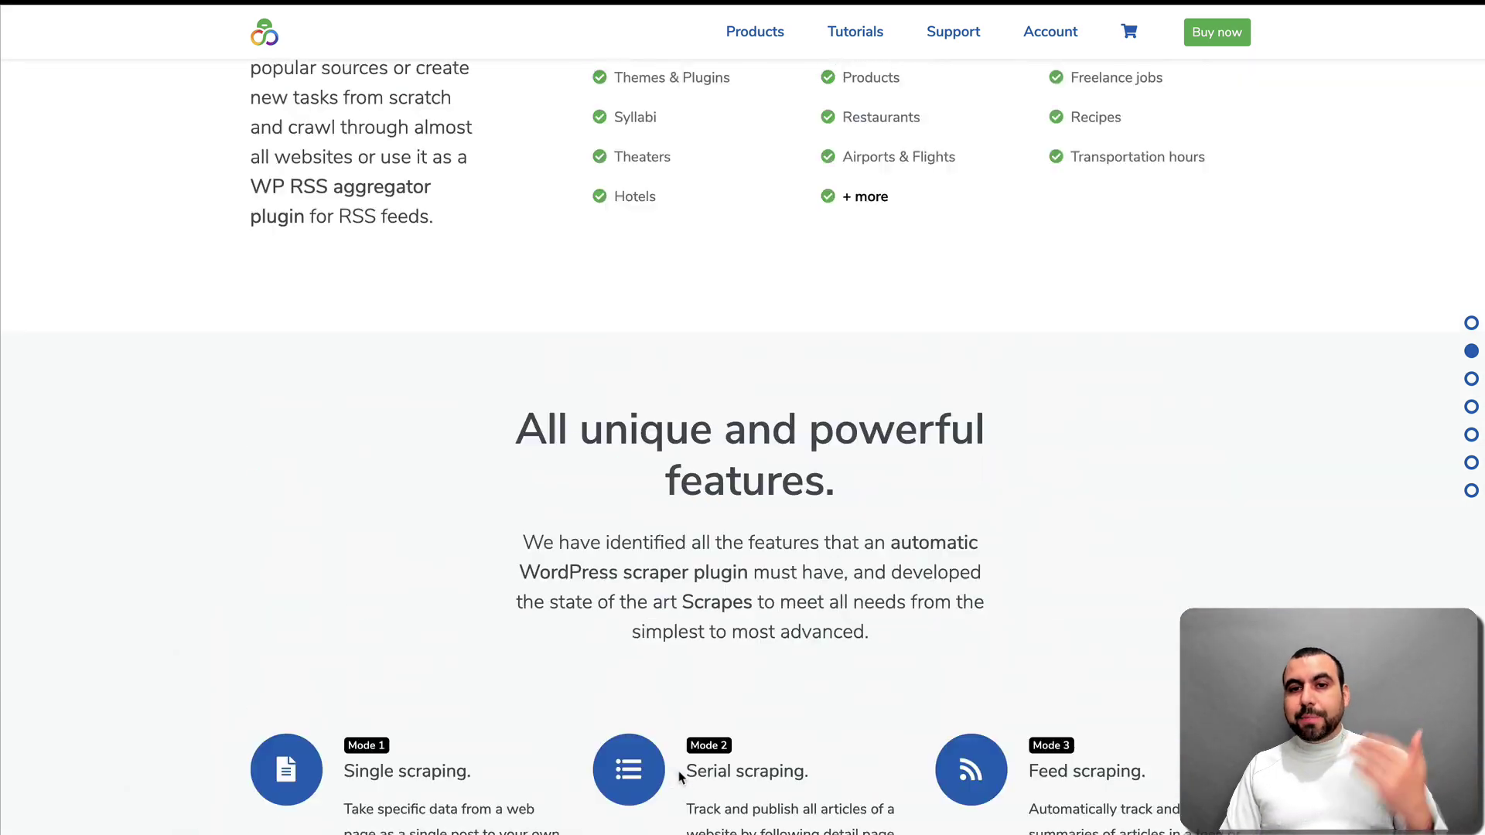
scroll(801, 498, "down", 1)
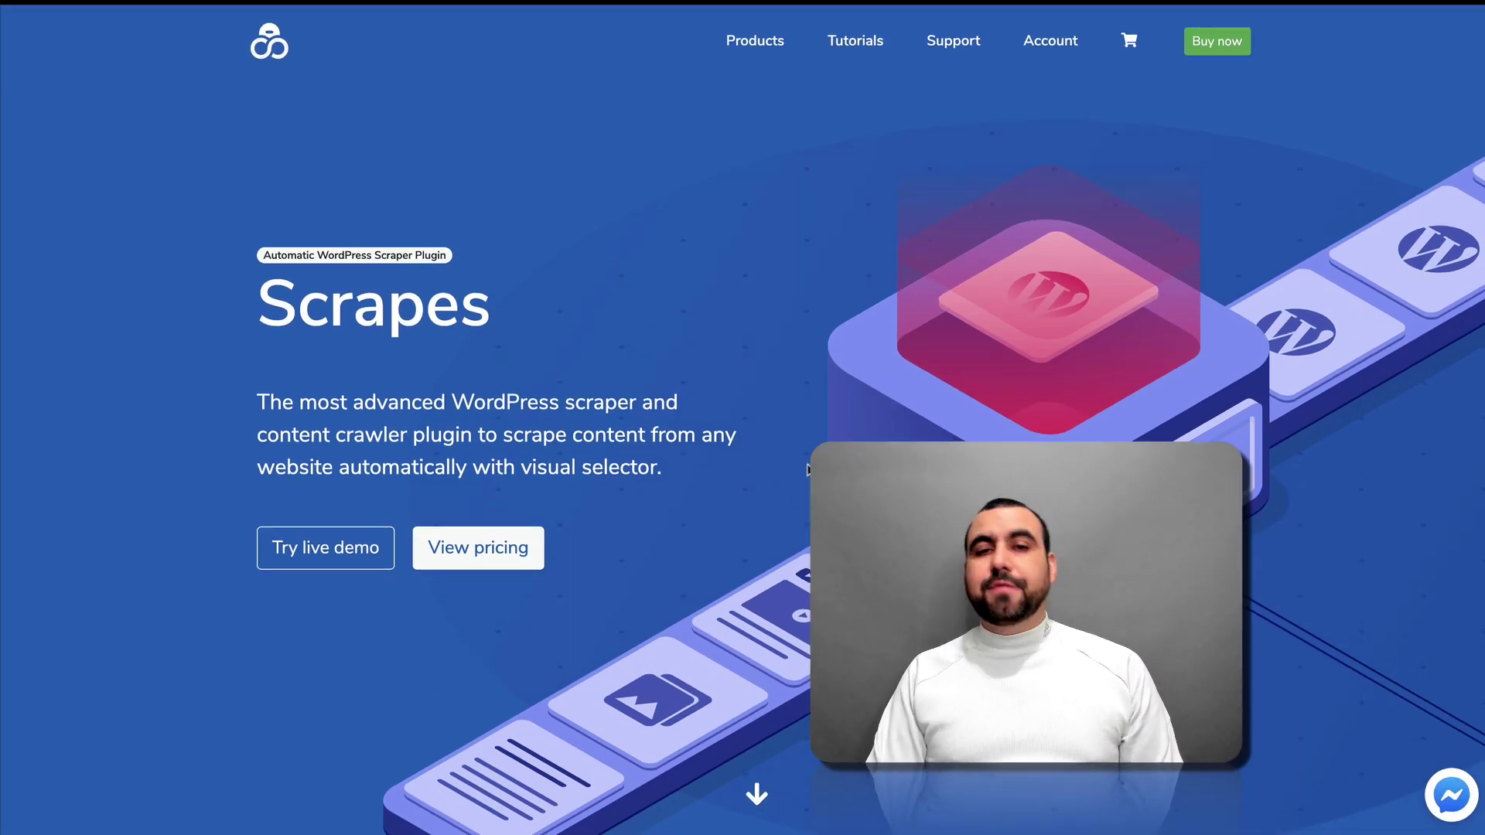